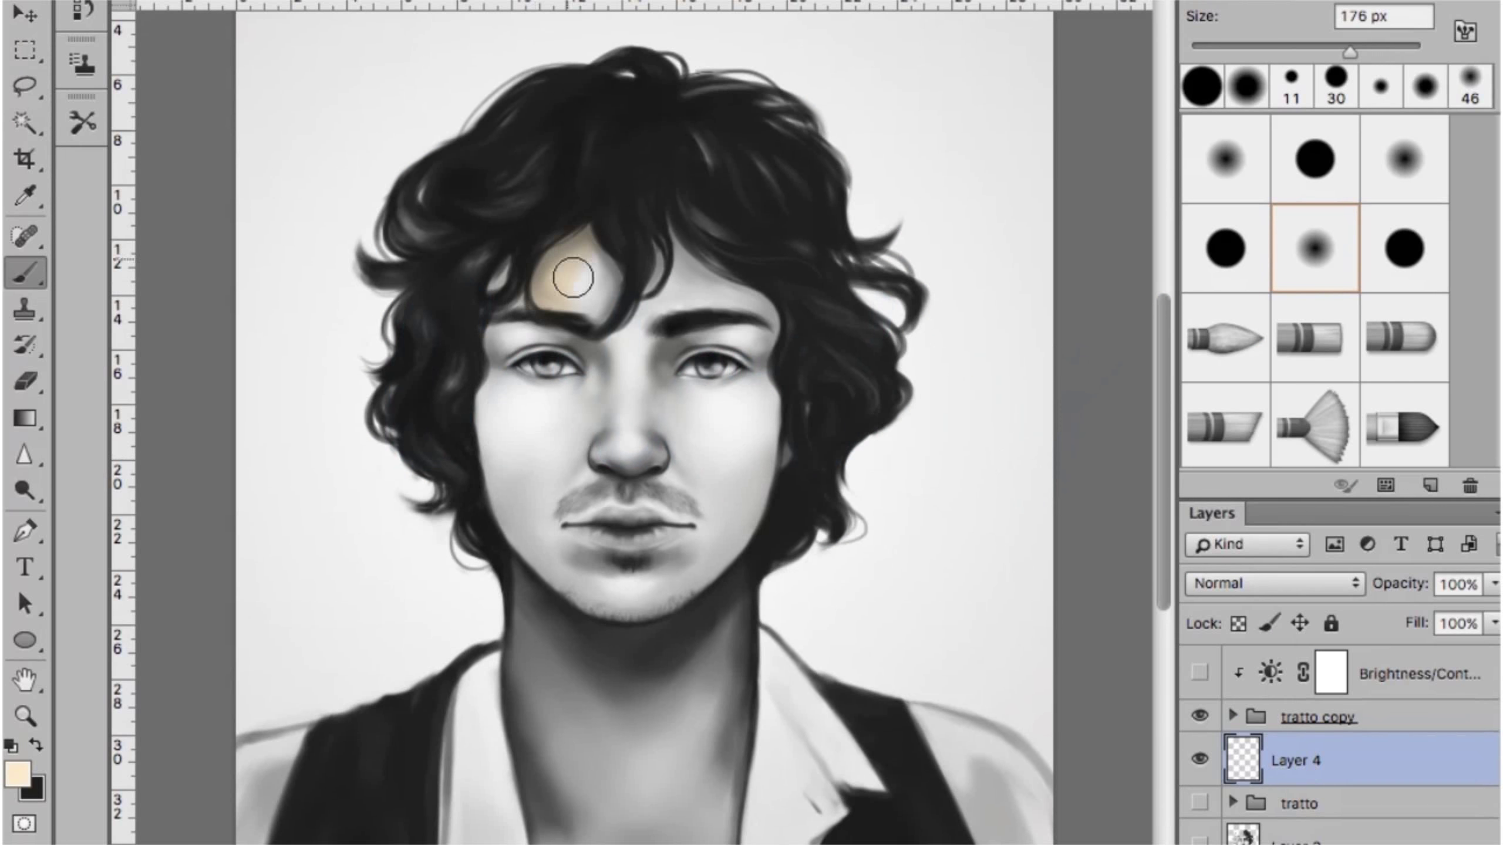
Brush a beige skin tone over the eyes, nose, cheeks and mustache on Layer 4
{"action": "left_click_drag", "start_coordinate": [572, 277], "coordinate": [587, 349]}
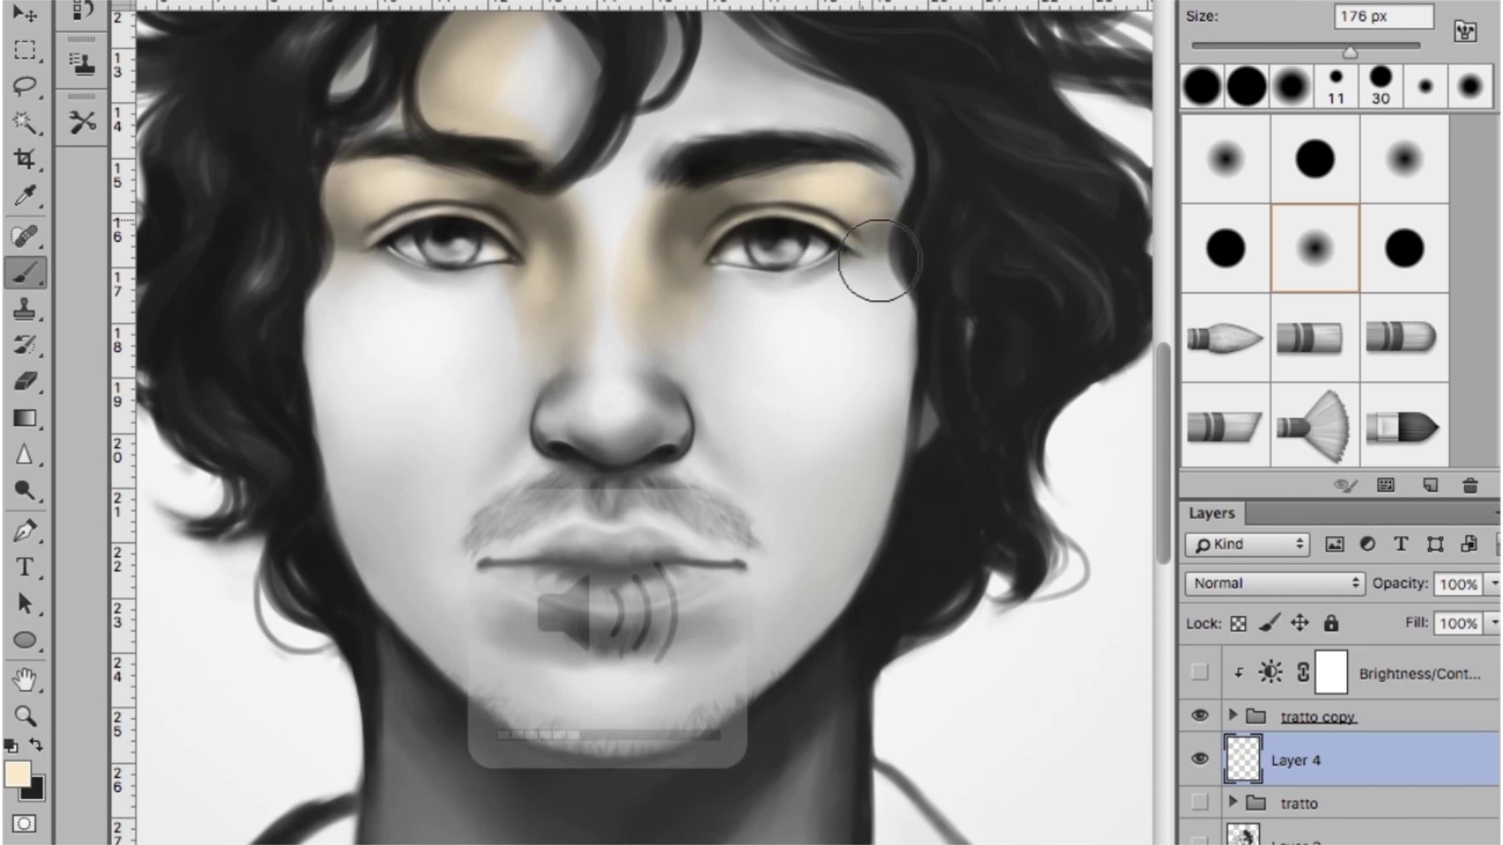
{"action": "mouse_move", "coordinate": [878, 261]}
{"action": "left_mouse_down"}
{"action": "mouse_move", "coordinate": [722, 486]}
{"action": "mouse_move", "coordinate": [553, 326]}
{"action": "left_mouse_up"}
{"action": "left_click", "coordinate": [17, 772]}
{"action": "left_click", "coordinate": [986, 111]}
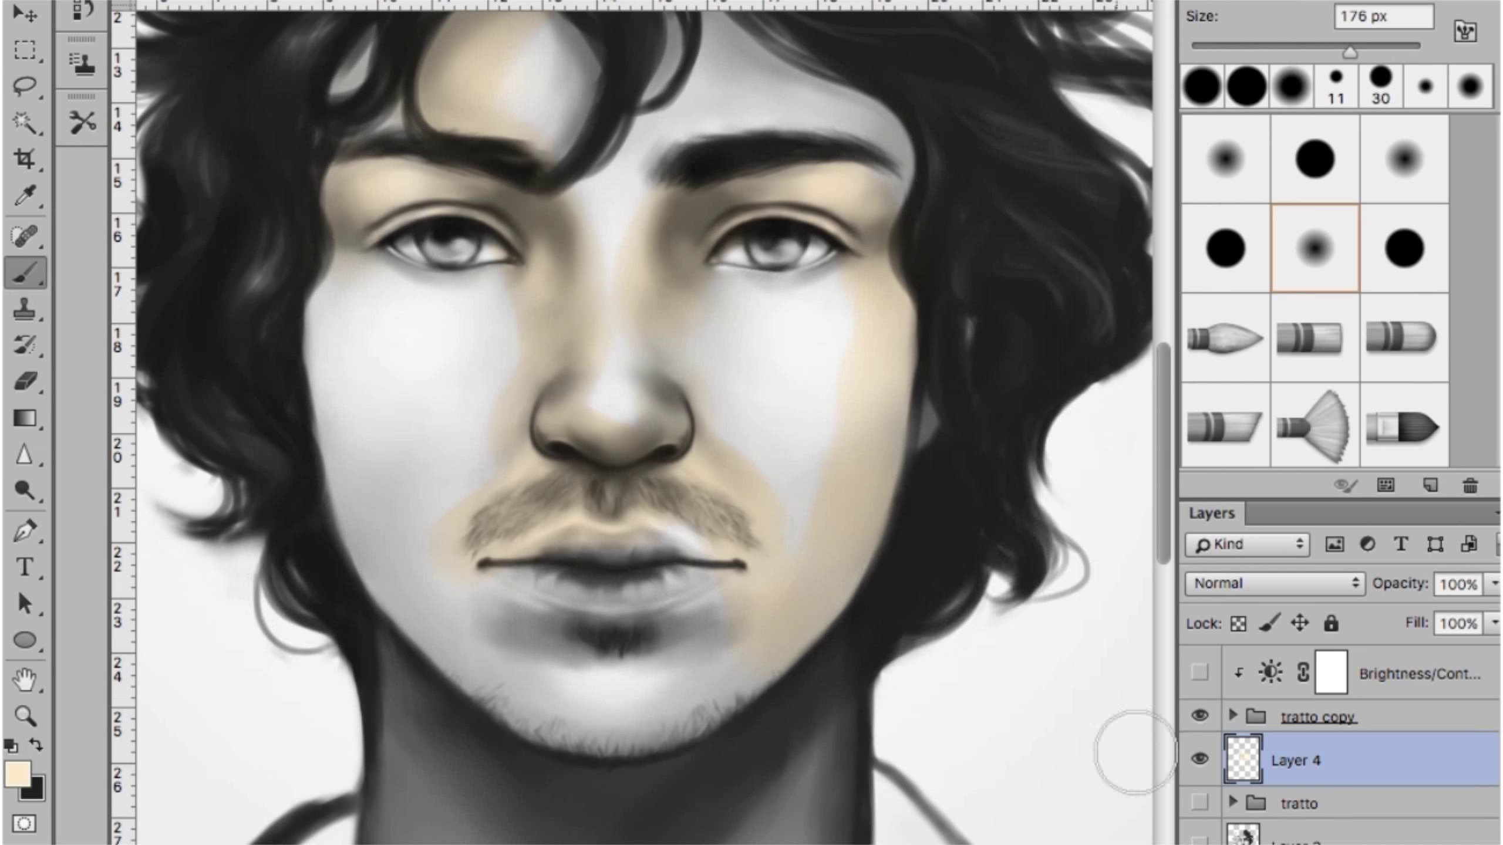
Create Layer 5 and paint beige and pink colour dots beside the face
{"action": "key", "text": "ctrl+shift+alt+n"}
{"action": "left_click", "coordinate": [996, 699]}
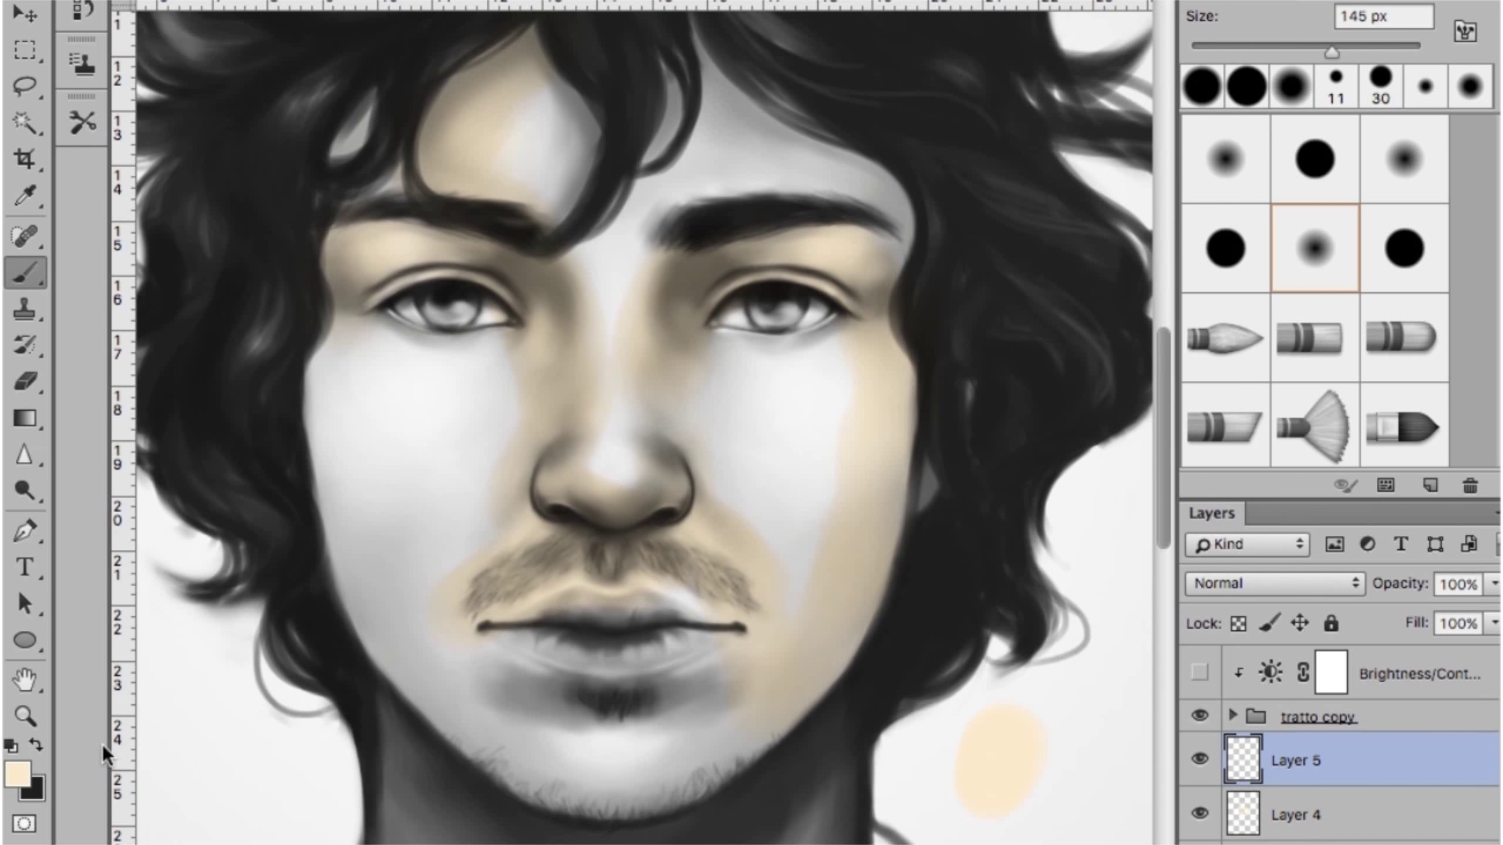
{"action": "left_click", "coordinate": [16, 772]}
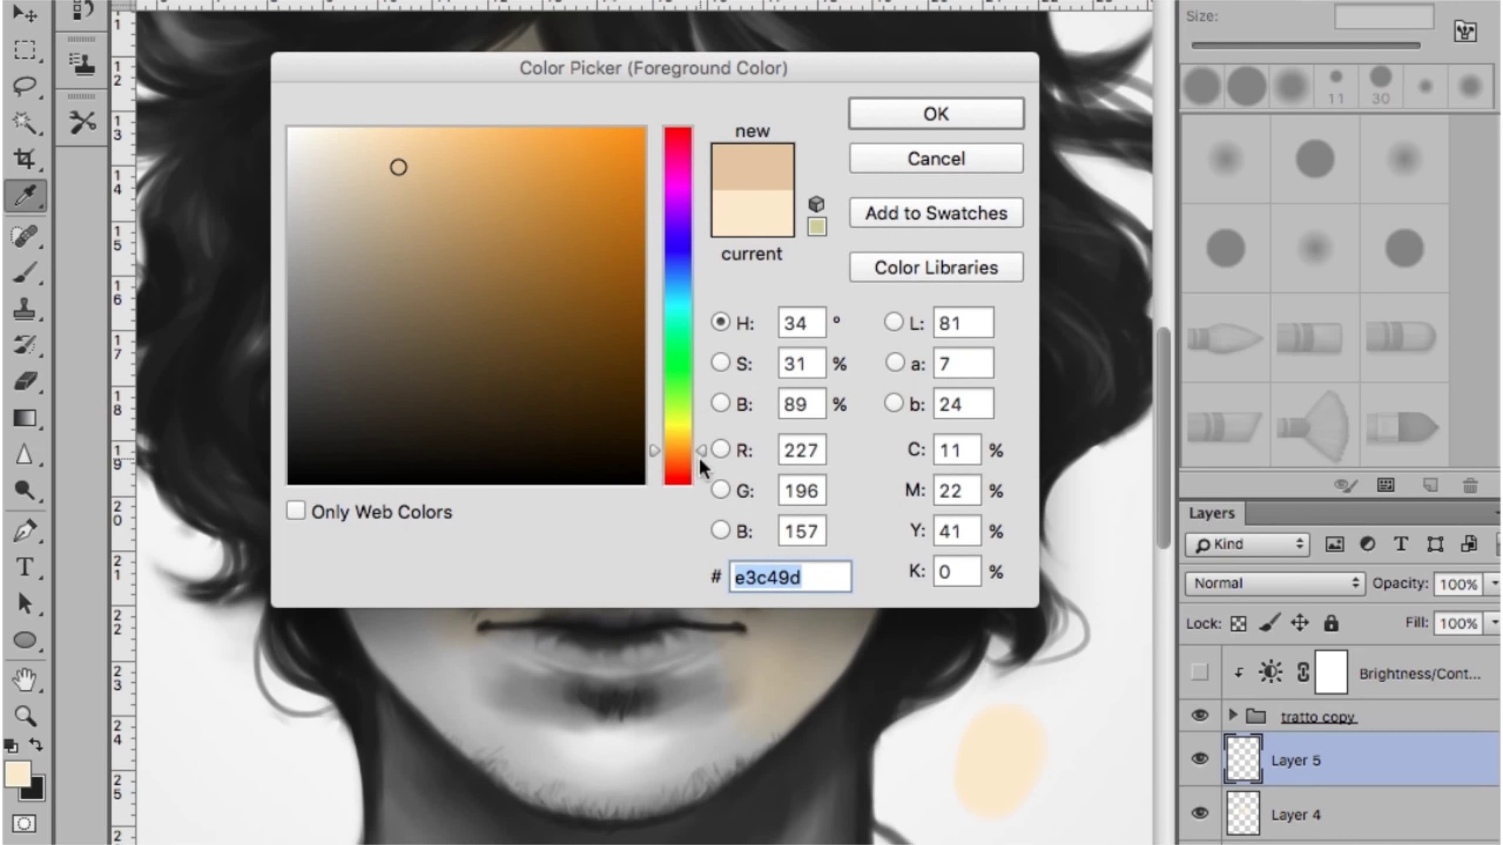
{"action": "left_click_drag", "start_coordinate": [700, 450], "coordinate": [699, 466]}
{"action": "key", "text": "Return"}
{"action": "left_click", "coordinate": [867, 542]}
Add a brown colour dot below the others and sample the pink dot for painting
{"action": "left_click", "coordinate": [17, 772]}
{"action": "key", "text": "Return"}
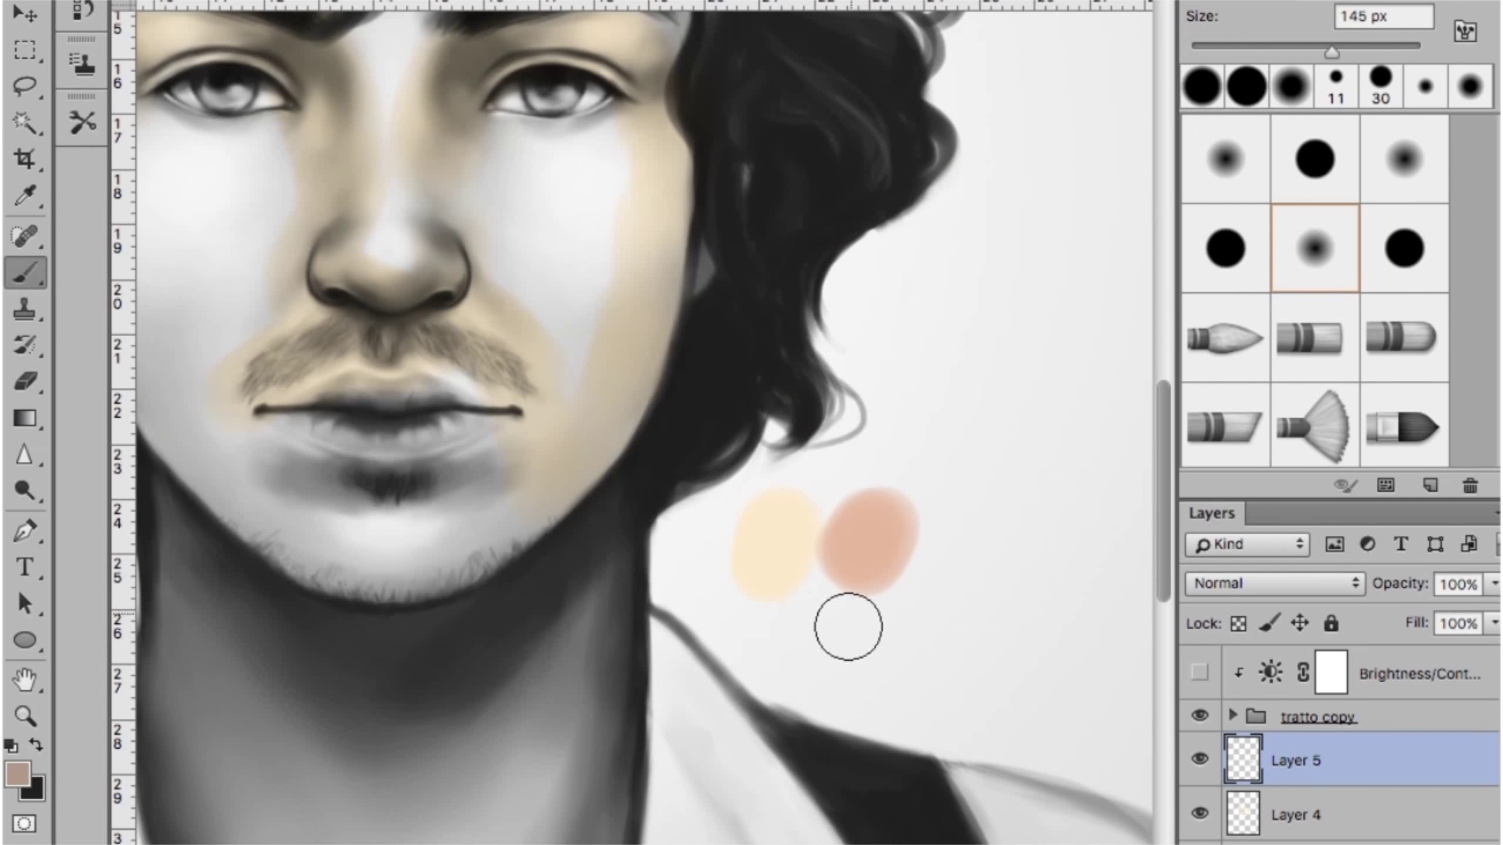
{"action": "left_click", "coordinate": [847, 626]}
{"action": "key", "text": "ctrl+minus"}
{"action": "left_click", "coordinate": [923, 659], "text": "alt"}
{"action": "left_click", "coordinate": [1003, 665], "text": "alt"}
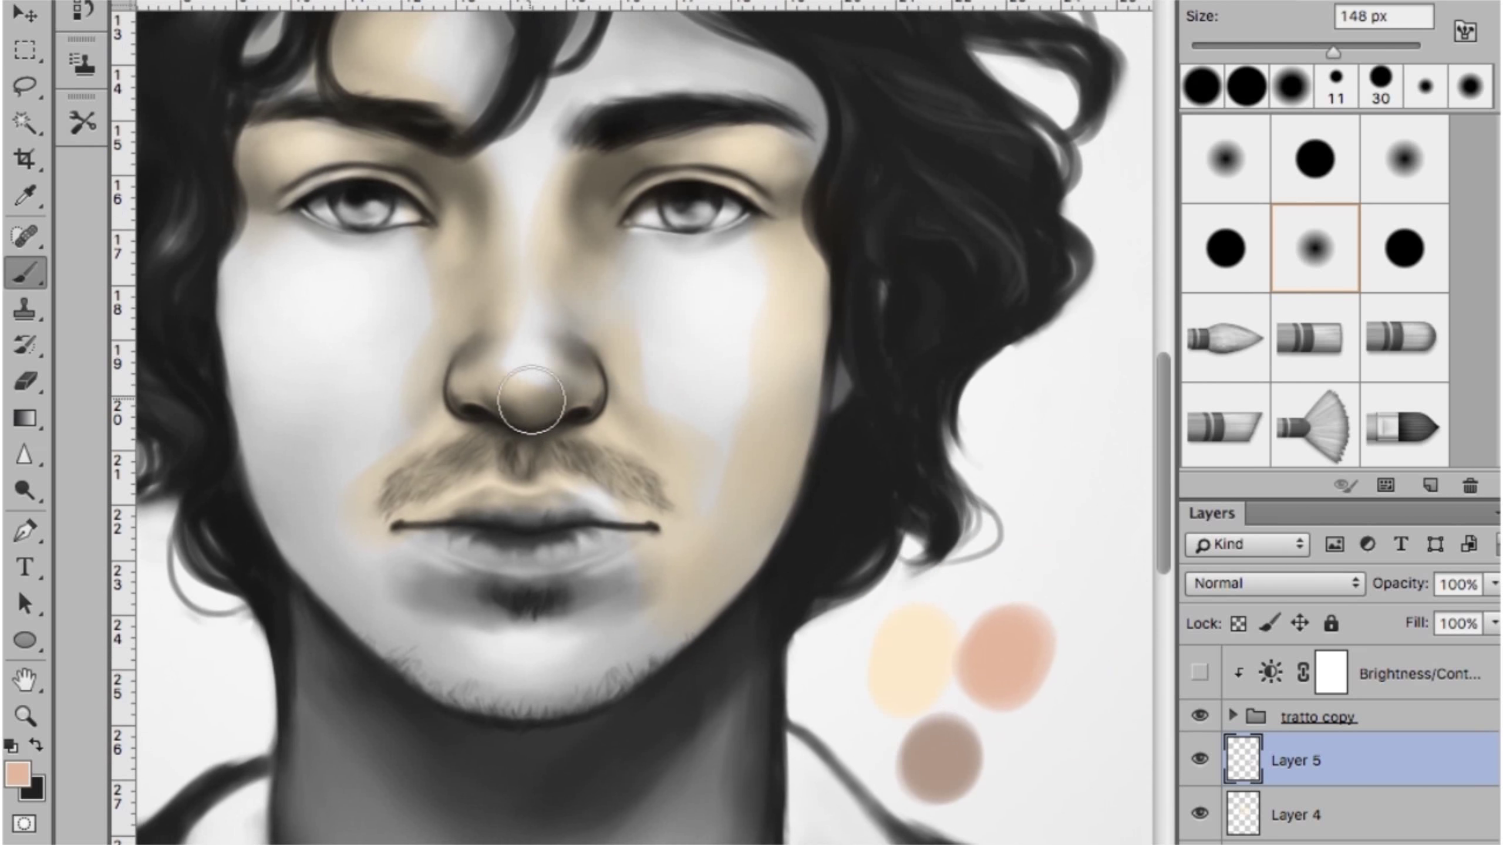
Tint the nose tip pink, blend it back toward beige and pick up brown
{"action": "left_click_drag", "start_coordinate": [531, 399], "coordinate": [552, 353]}
{"action": "left_click_drag", "start_coordinate": [521, 408], "coordinate": [537, 326]}
{"action": "mouse_move", "coordinate": [604, 380]}
{"action": "left_mouse_down"}
{"action": "mouse_move", "coordinate": [536, 375]}
{"action": "mouse_move", "coordinate": [553, 335]}
{"action": "mouse_move", "coordinate": [503, 392]}
{"action": "mouse_move", "coordinate": [575, 407]}
{"action": "left_mouse_up"}
{"action": "left_click", "coordinate": [549, 405], "text": "alt"}
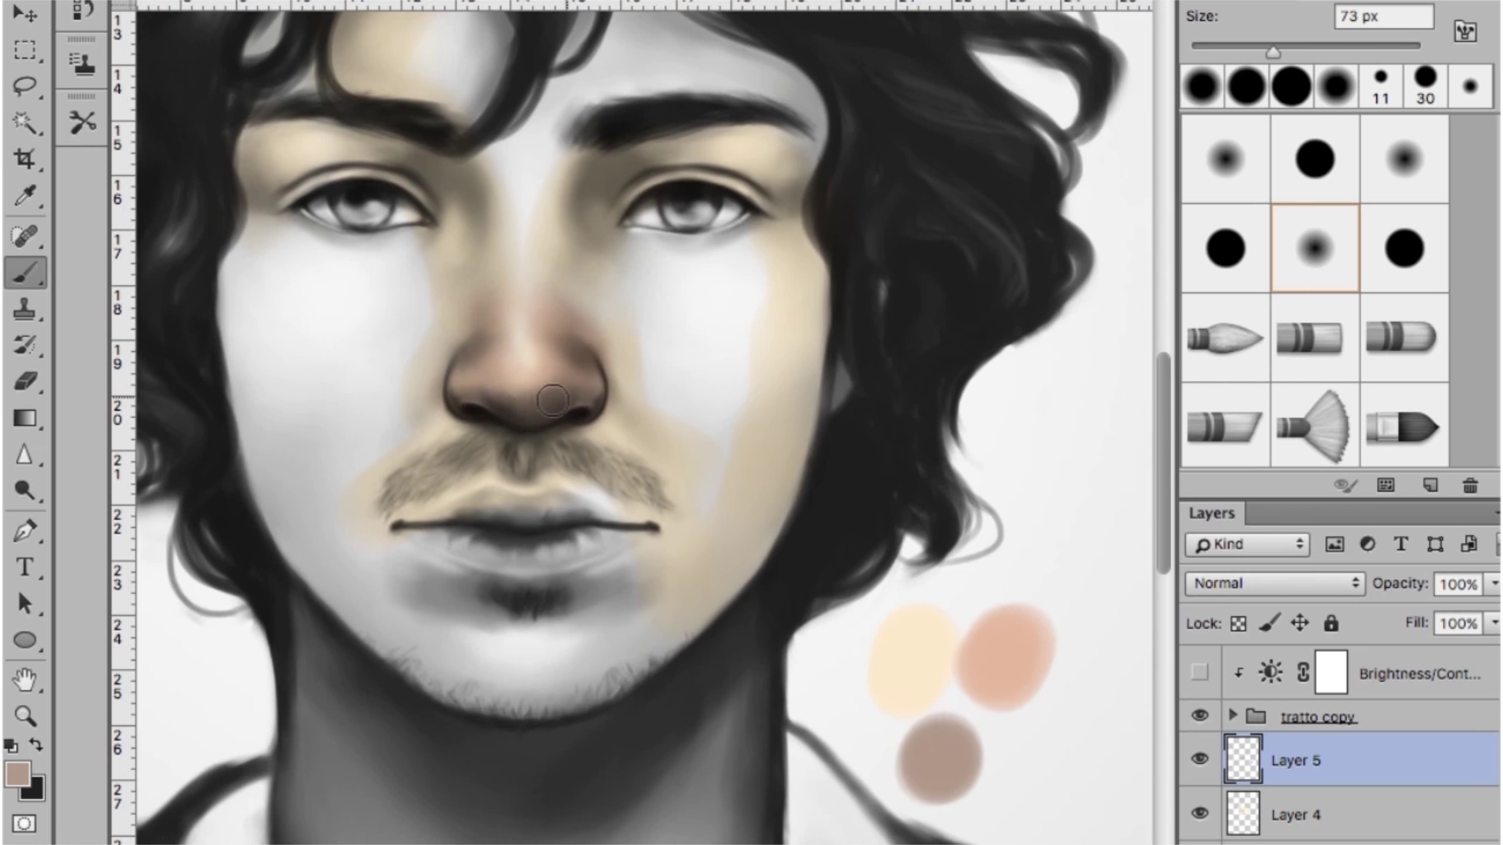
Paint a beige-pink tint over the lips with a larger brush, then sample cream and tan
{"action": "left_click_drag", "start_coordinate": [687, 241], "coordinate": [728, 172]}
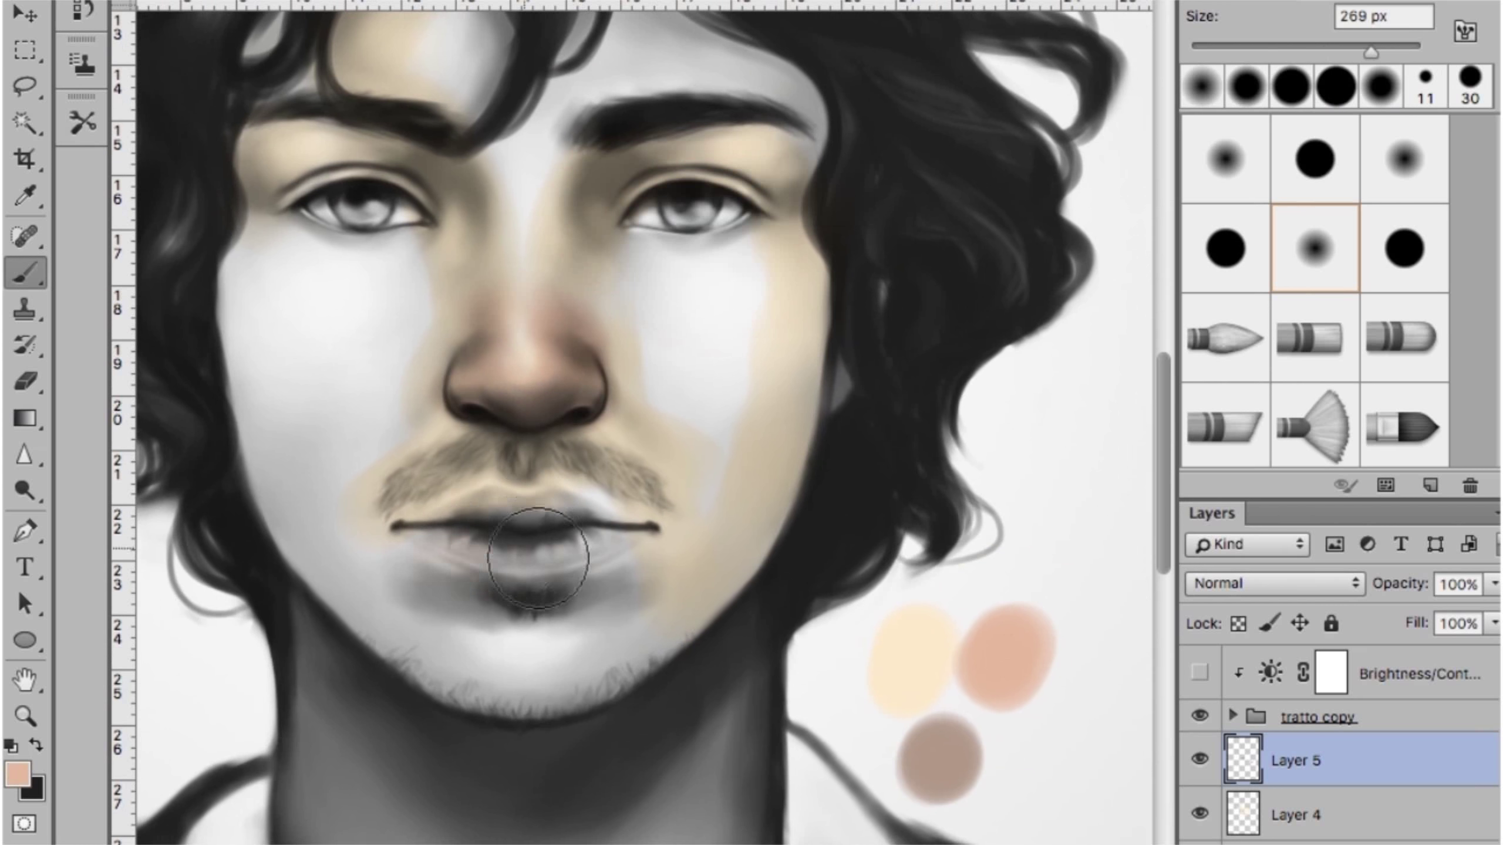
{"action": "left_click_drag", "start_coordinate": [467, 497], "coordinate": [597, 474]}
{"action": "left_click", "coordinate": [597, 474], "text": "alt"}
{"action": "key", "text": "bracketleft"}
{"action": "key", "text": "bracketleft"}
{"action": "key", "text": "bracketleft"}
{"action": "left_click", "coordinate": [556, 416], "text": "alt"}
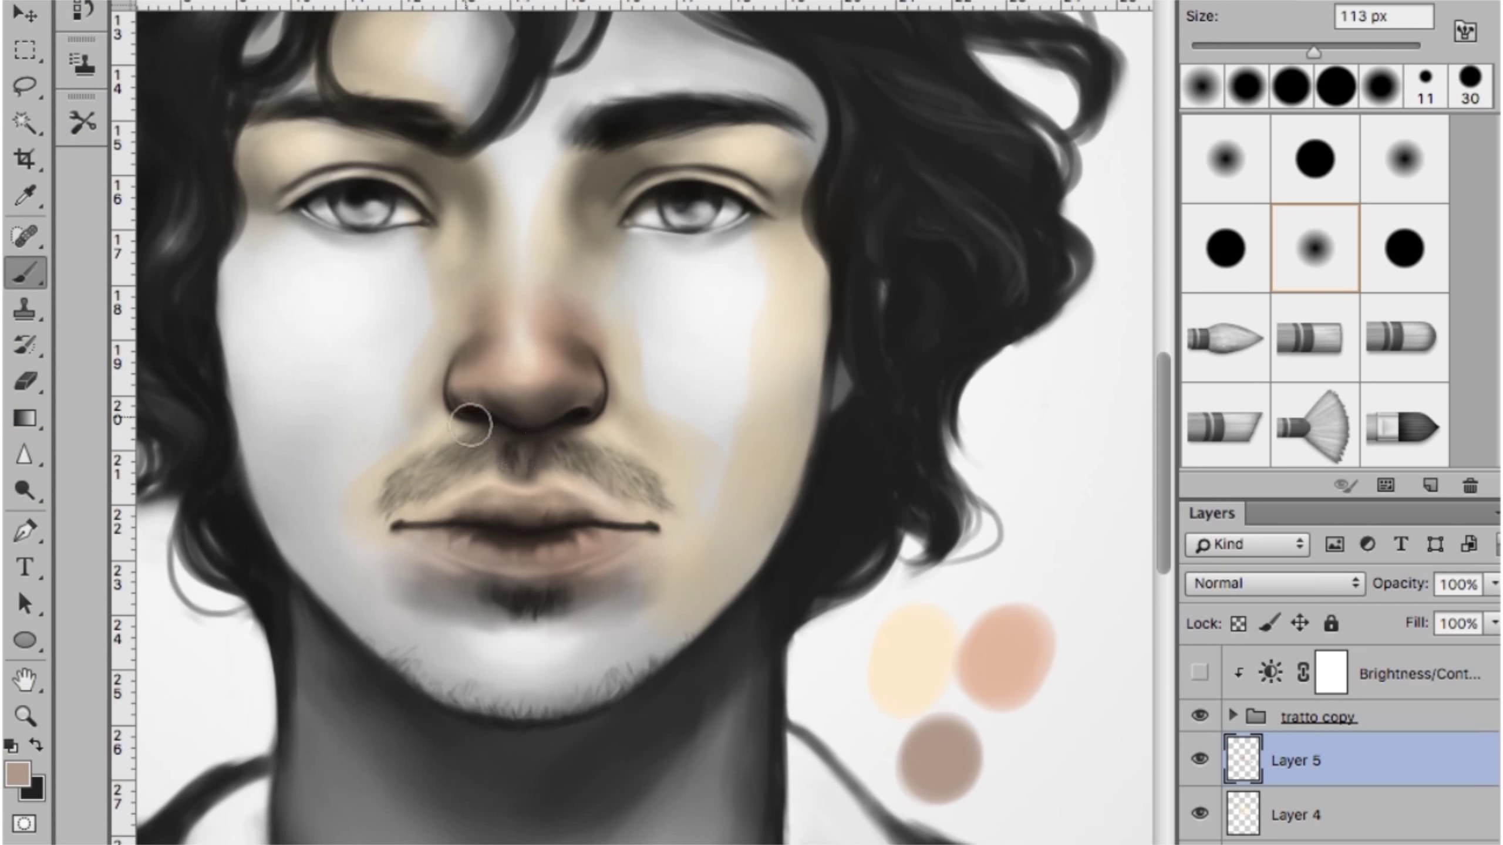
Add pink at the inner eye corners and choose a blue-grey for the eyes
{"action": "left_click_drag", "start_coordinate": [651, 225], "coordinate": [630, 244]}
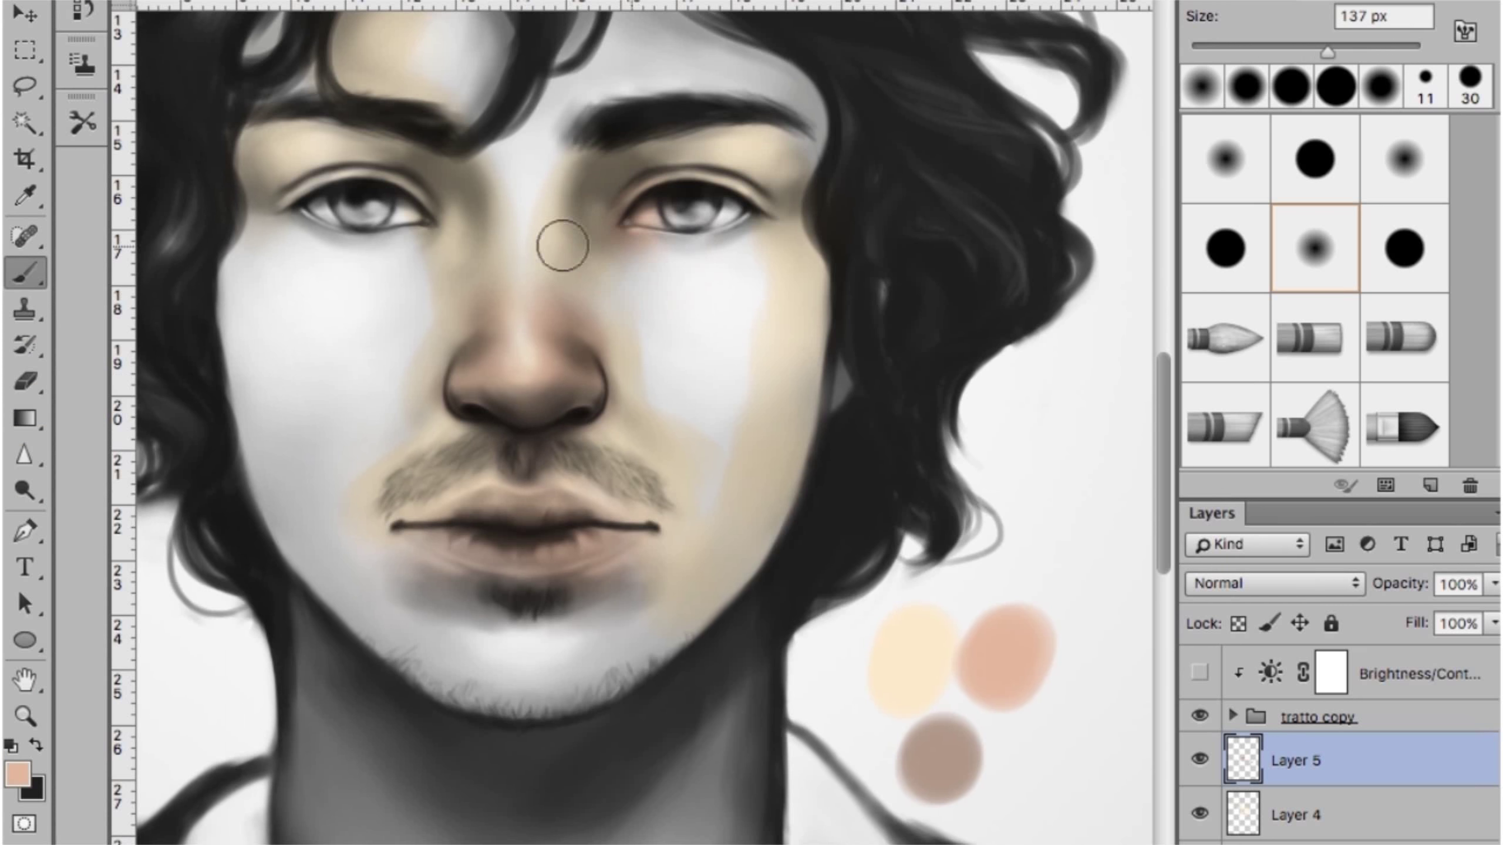
{"action": "left_click_drag", "start_coordinate": [419, 218], "coordinate": [396, 224]}
{"action": "left_click", "coordinate": [730, 223], "text": "alt"}
{"action": "key", "text": "bracketleft"}
{"action": "key", "text": "bracketleft"}
{"action": "key", "text": "bracketleft"}
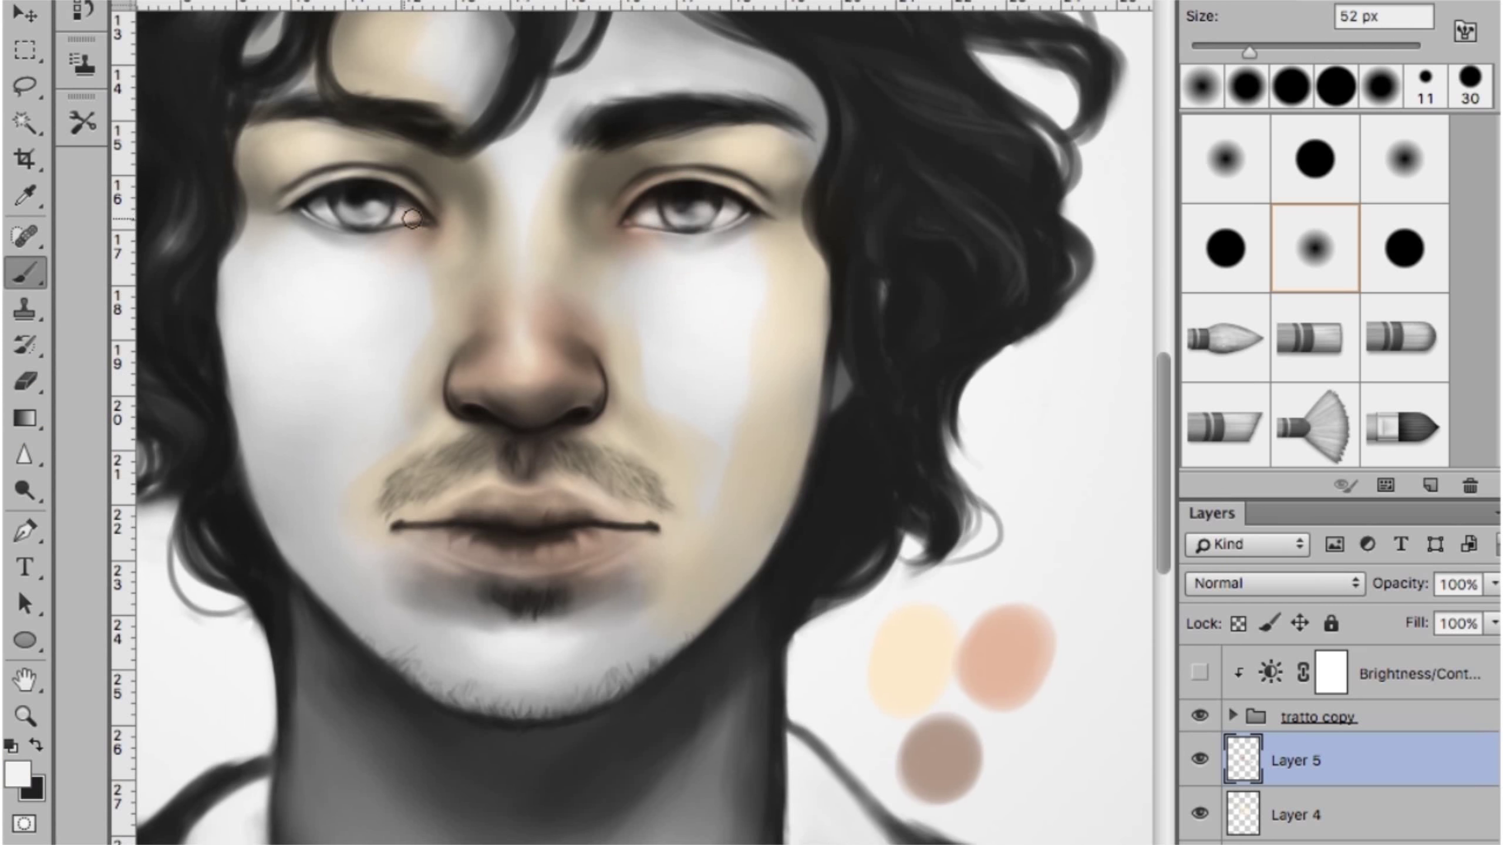
{"action": "left_click_drag", "start_coordinate": [601, 168], "coordinate": [657, 169]}
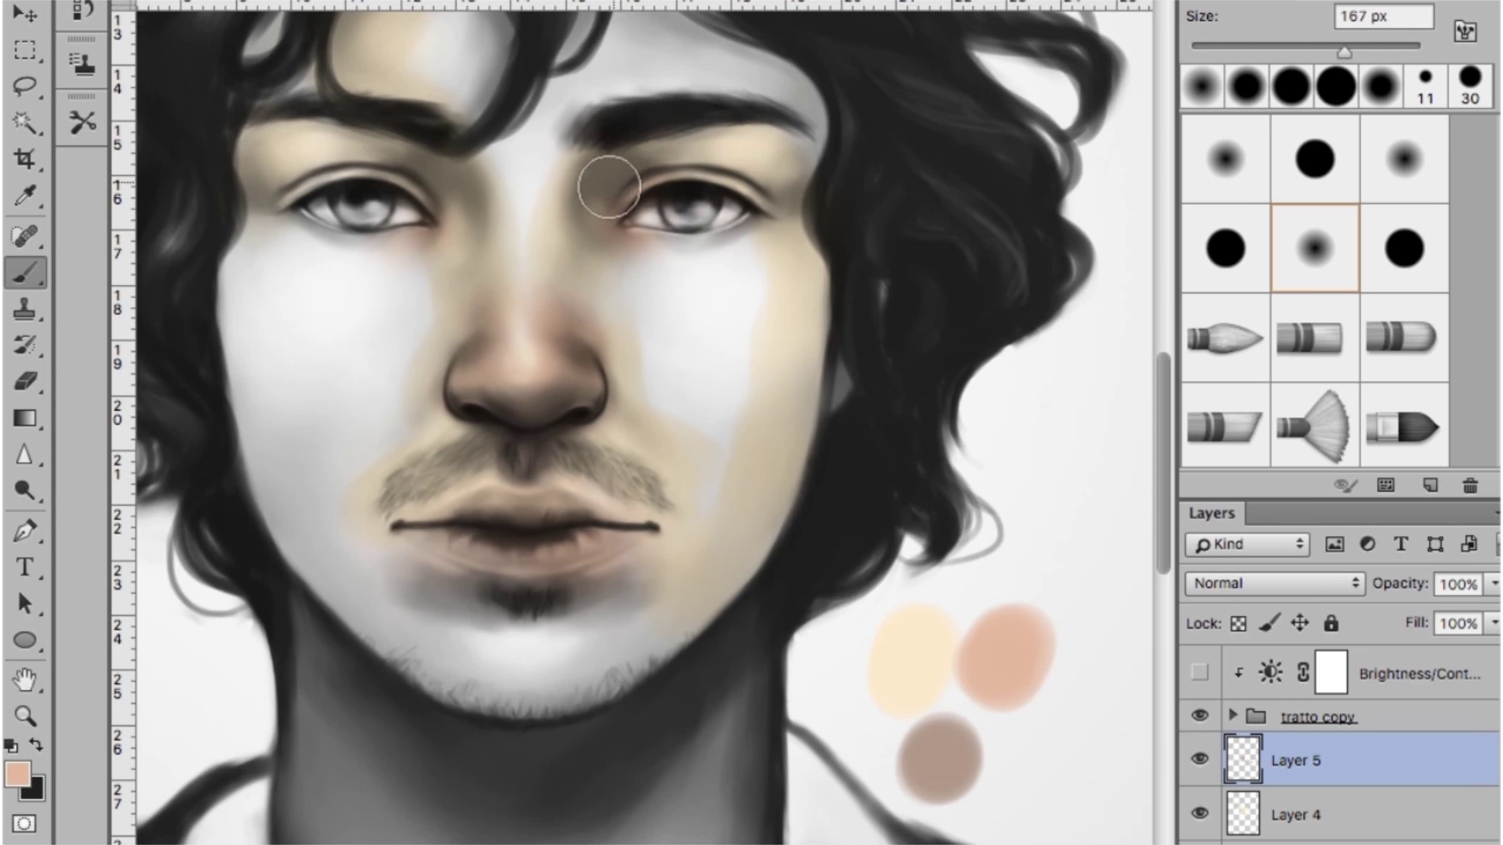
{"action": "left_click", "coordinate": [17, 773]}
{"action": "left_click", "coordinate": [536, 235]}
{"action": "left_click", "coordinate": [949, 111]}
Paint both irises blue-grey with a small brush and add a blue swatch dot
{"action": "key", "text": "bracketleft"}
{"action": "key", "text": "bracketleft"}
{"action": "key", "text": "bracketleft"}
{"action": "left_click", "coordinate": [1045, 497]}
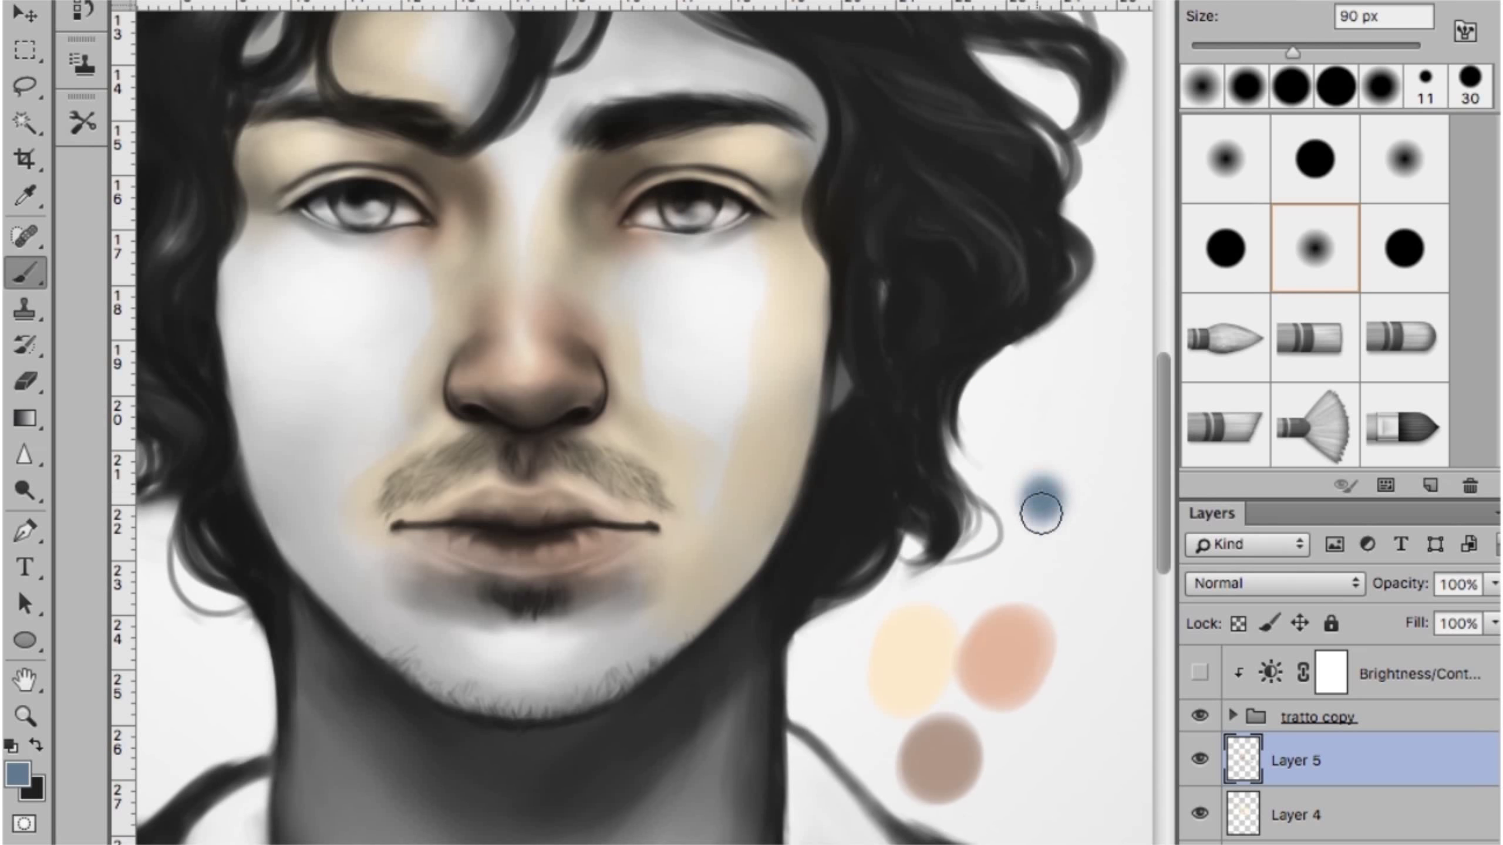
{"action": "left_click", "coordinate": [695, 213]}
{"action": "left_click", "coordinate": [370, 204]}
{"action": "left_click", "coordinate": [1051, 595], "text": "alt"}
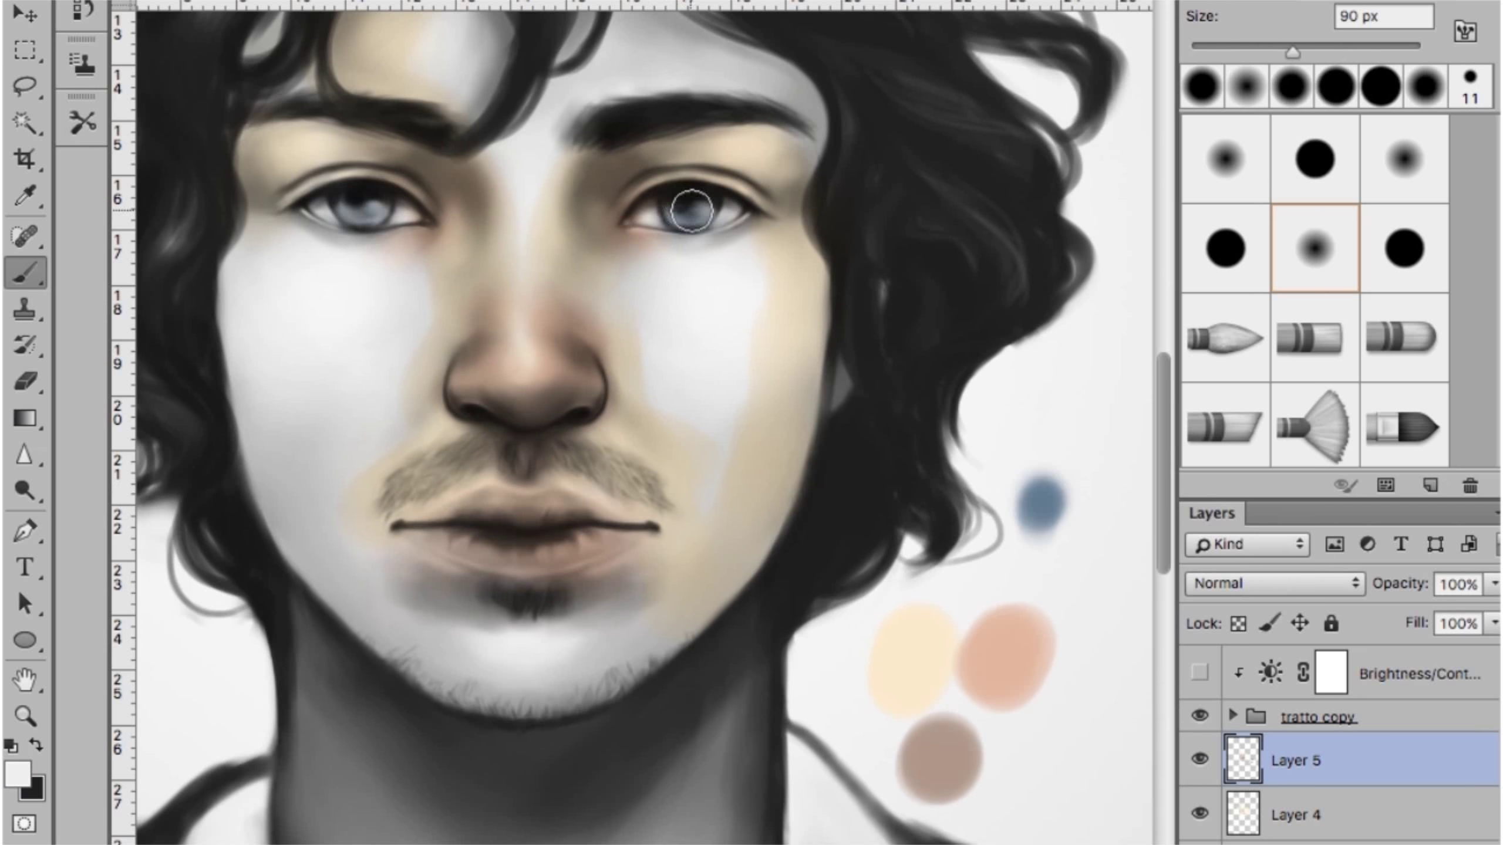
{"action": "left_click_drag", "start_coordinate": [628, 392], "coordinate": [537, 401]}
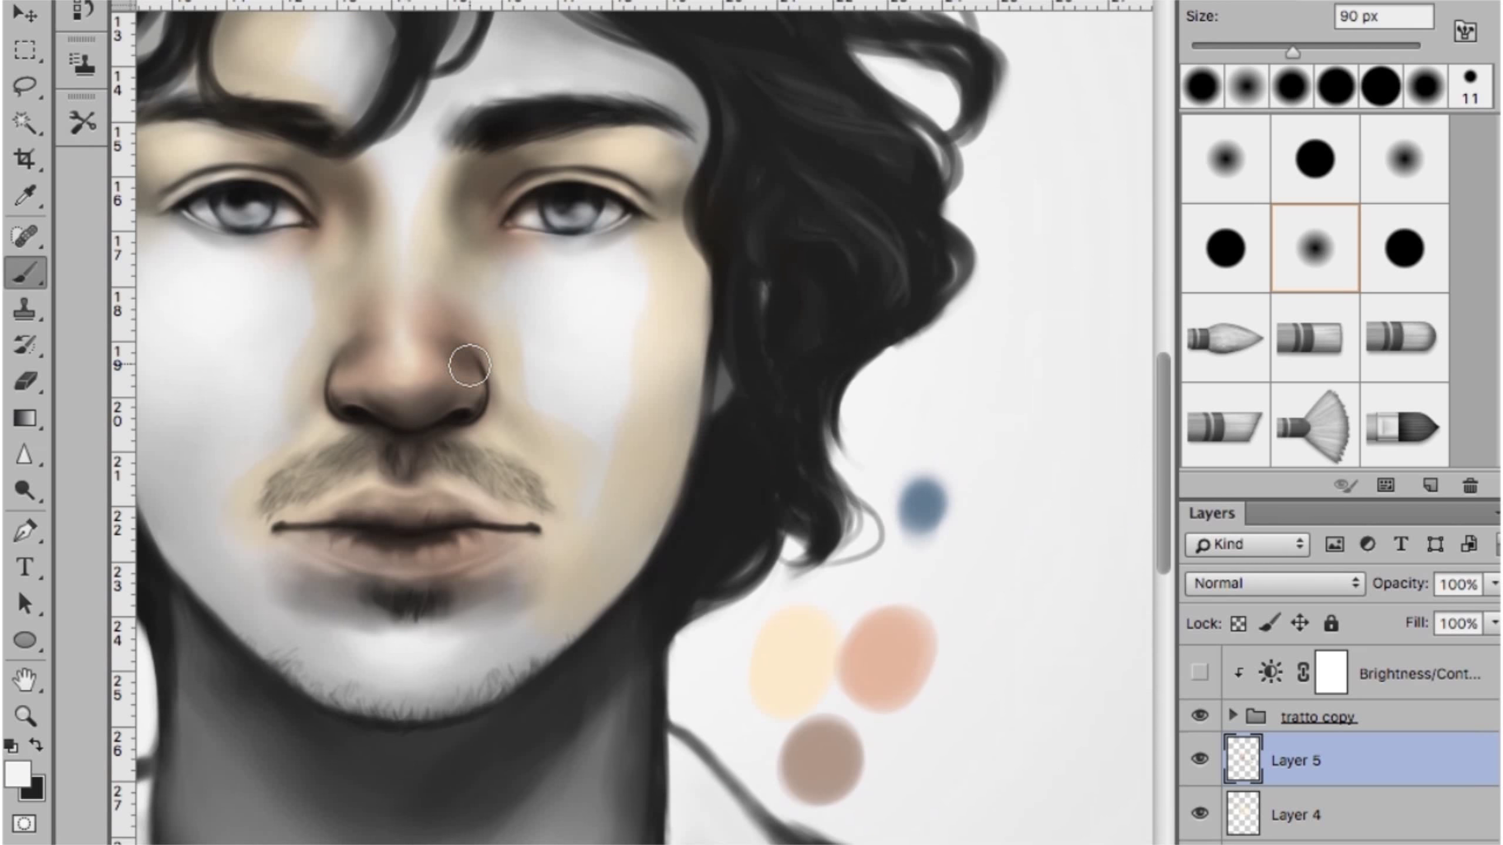
{"action": "left_click", "coordinate": [966, 496], "text": "alt"}
{"action": "key", "text": "bracketleft"}
{"action": "key", "text": "bracketleft"}
{"action": "key", "text": "bracketleft"}
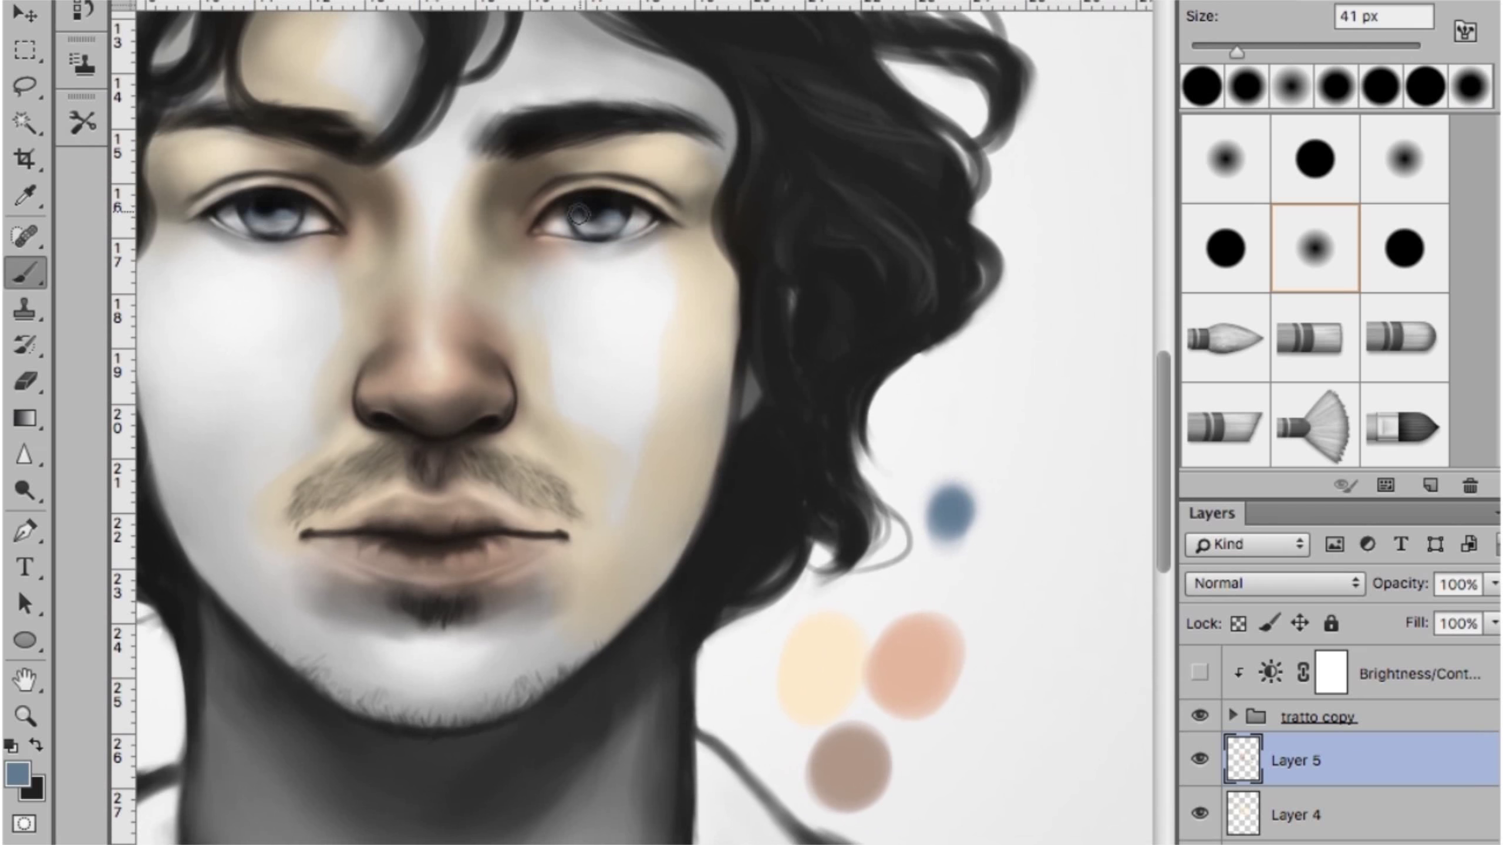
Blend pale cream tones across both cheeks with a large soft brush
{"action": "left_click", "coordinate": [911, 627], "text": "alt"}
{"action": "left_click_drag", "start_coordinate": [468, 411], "coordinate": [681, 369]}
{"action": "key", "text": "bracketright"}
{"action": "key", "text": "bracketright"}
{"action": "key", "text": "bracketright"}
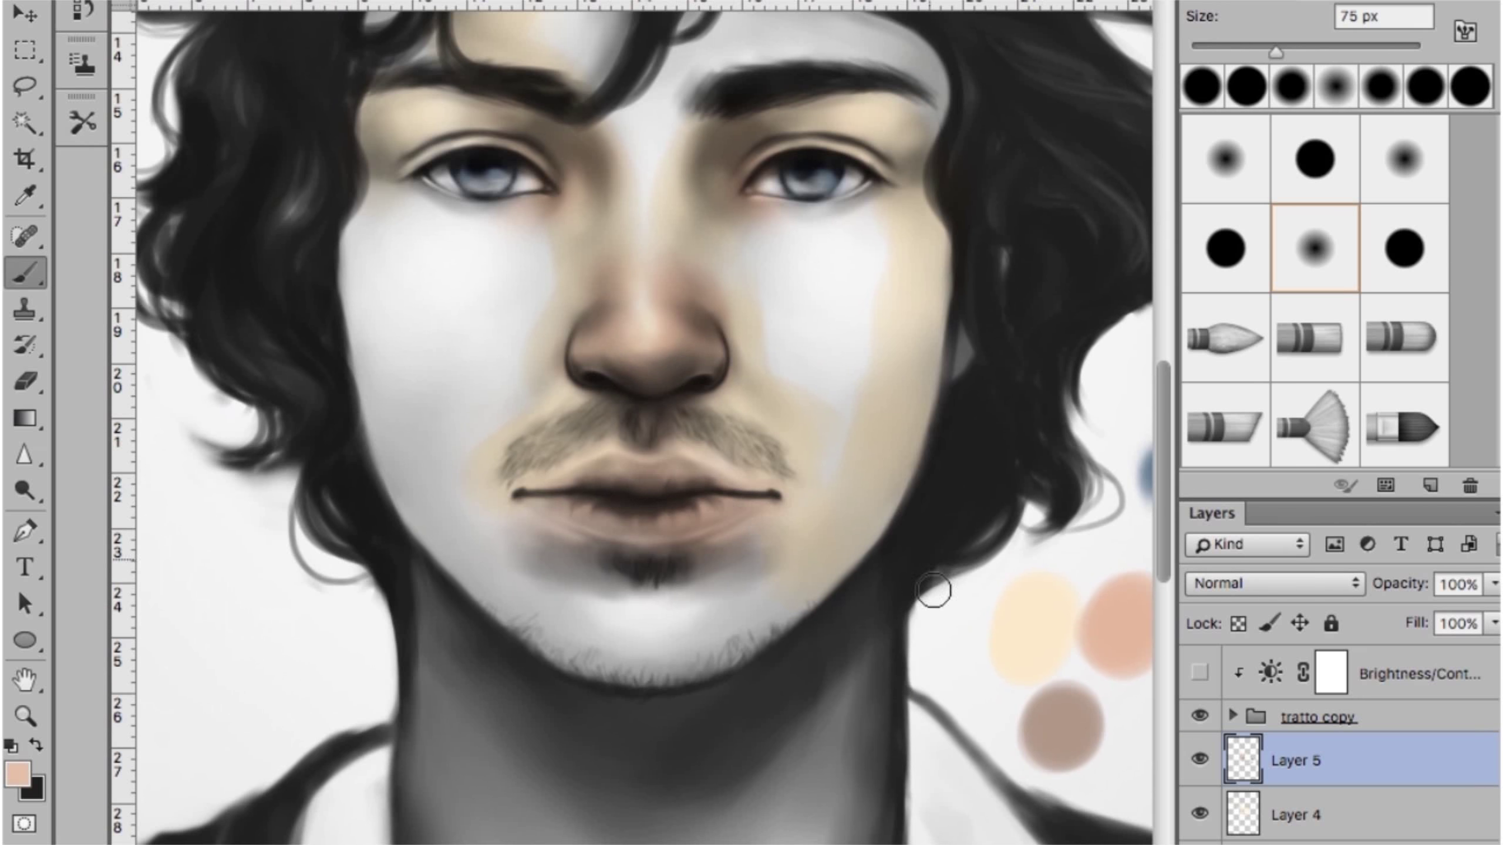
{"action": "left_click_drag", "start_coordinate": [932, 590], "coordinate": [823, 638]}
{"action": "left_click", "coordinate": [681, 343], "text": "alt"}
{"action": "key", "text": "bracketright"}
{"action": "key", "text": "bracketright"}
{"action": "key", "text": "bracketright"}
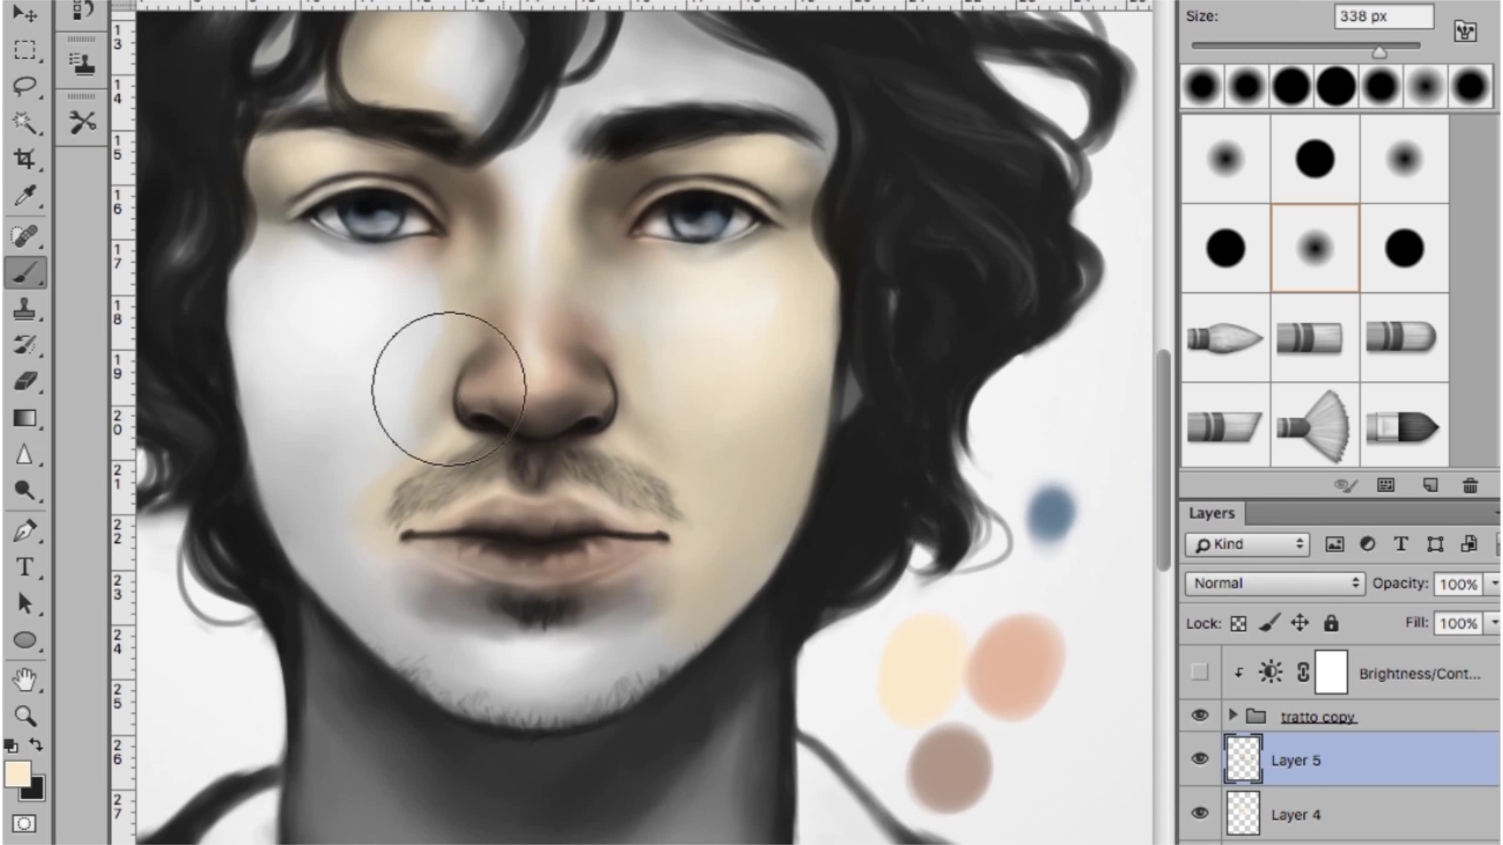
{"action": "left_click_drag", "start_coordinate": [571, 369], "coordinate": [556, 370]}
{"action": "left_click", "coordinate": [752, 307], "text": "alt"}
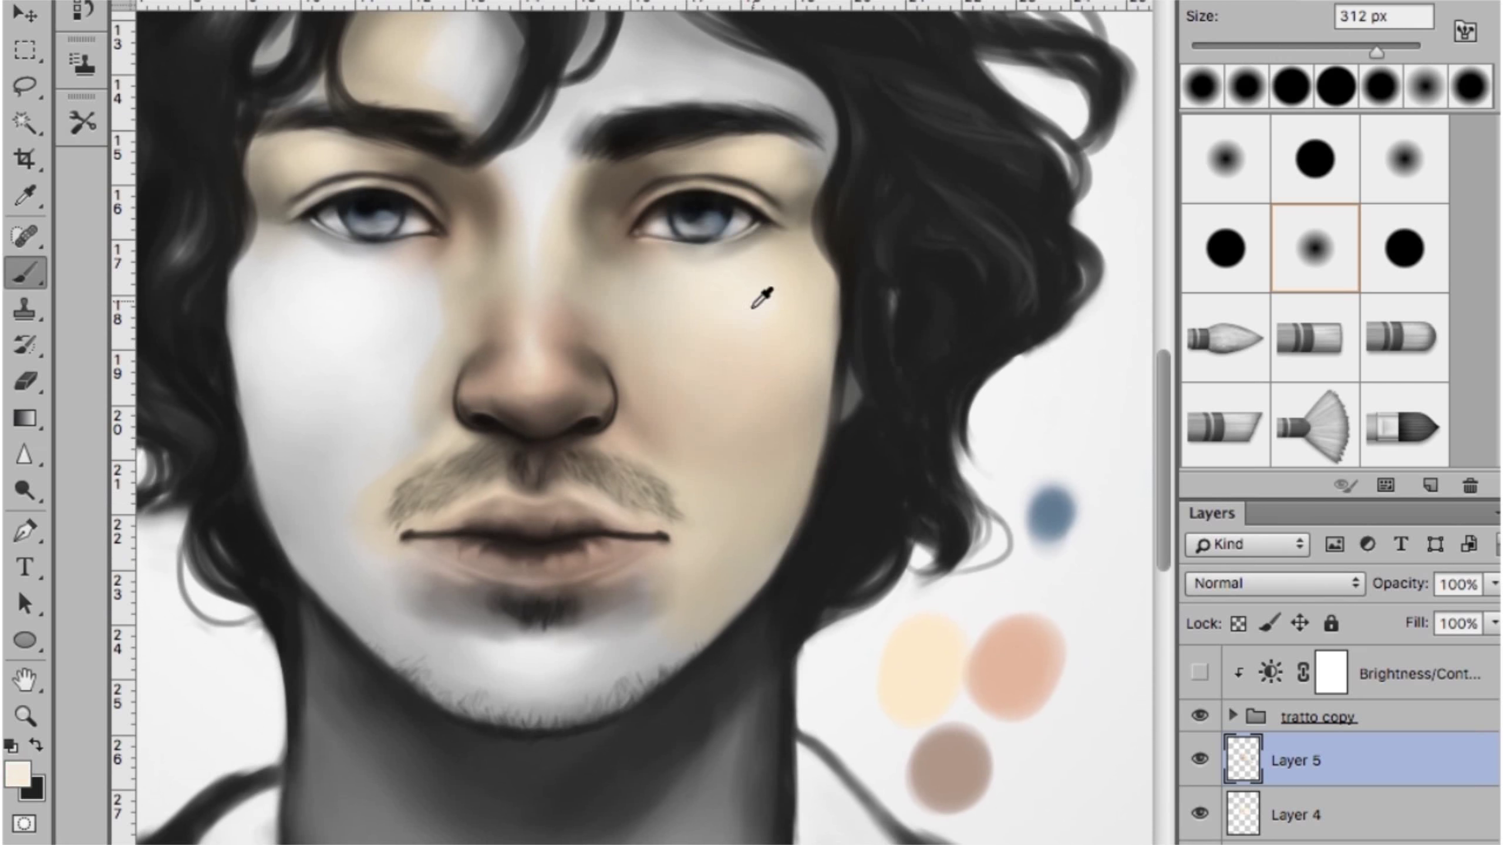
{"action": "left_click_drag", "start_coordinate": [711, 326], "coordinate": [788, 302]}
{"action": "left_click", "coordinate": [913, 627], "text": "alt"}
{"action": "left_click_drag", "start_coordinate": [500, 325], "coordinate": [485, 325]}
{"action": "mouse_move", "coordinate": [328, 408]}
{"action": "left_mouse_down"}
{"action": "mouse_move", "coordinate": [409, 295]}
{"action": "mouse_move", "coordinate": [425, 336]}
{"action": "left_mouse_up"}
Shade the left cheek with tan and blend cream along the chin and jaw
{"action": "left_click", "coordinate": [645, 423], "text": "alt"}
{"action": "left_click_drag", "start_coordinate": [355, 547], "coordinate": [342, 548]}
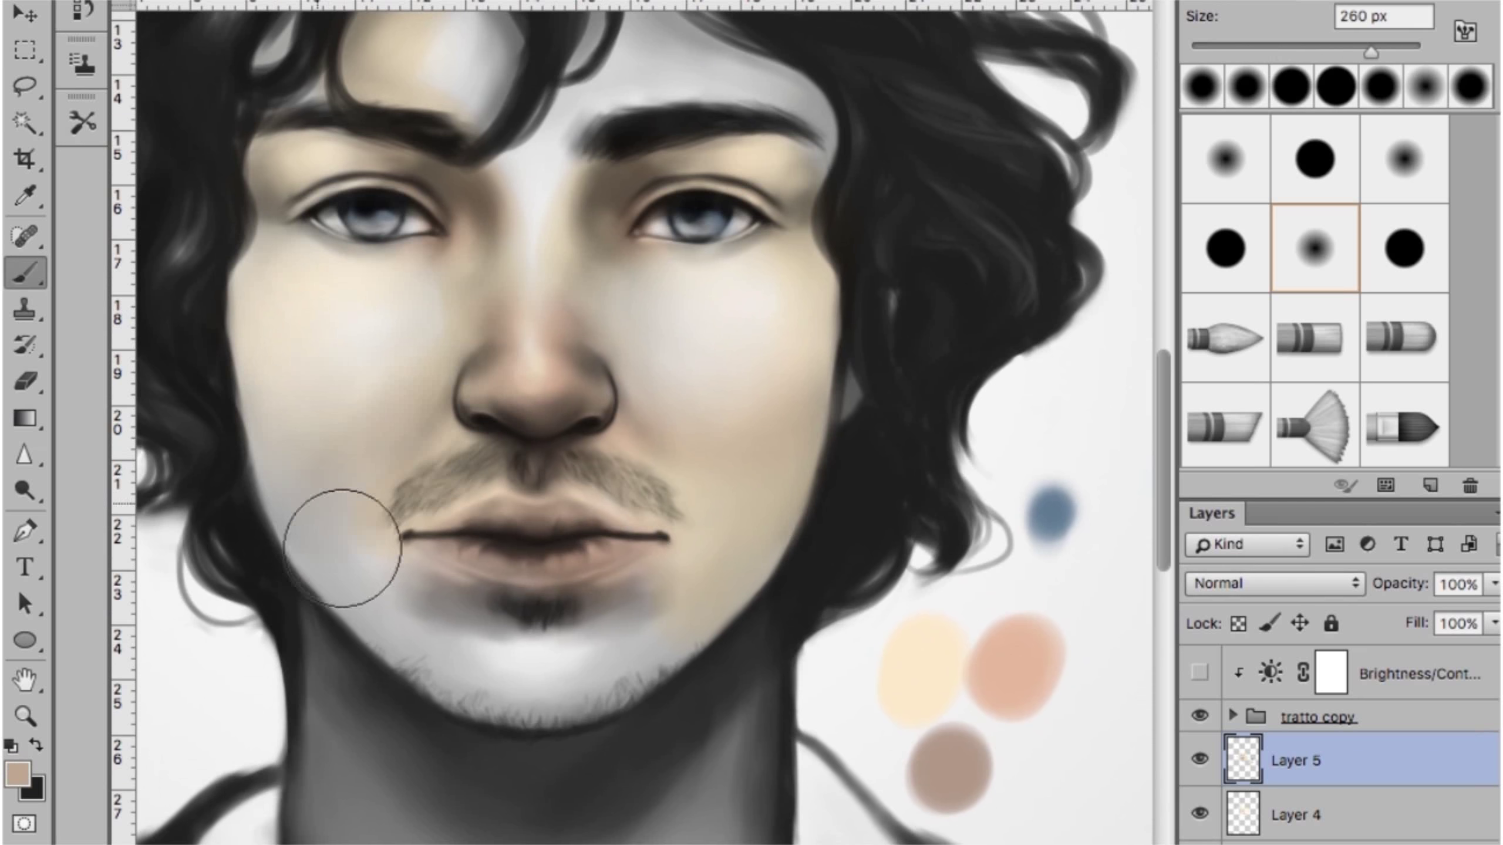
{"action": "left_click_drag", "start_coordinate": [414, 669], "coordinate": [627, 686]}
{"action": "left_click", "coordinate": [497, 671], "text": "alt"}
{"action": "left_click_drag", "start_coordinate": [496, 672], "coordinate": [604, 631]}
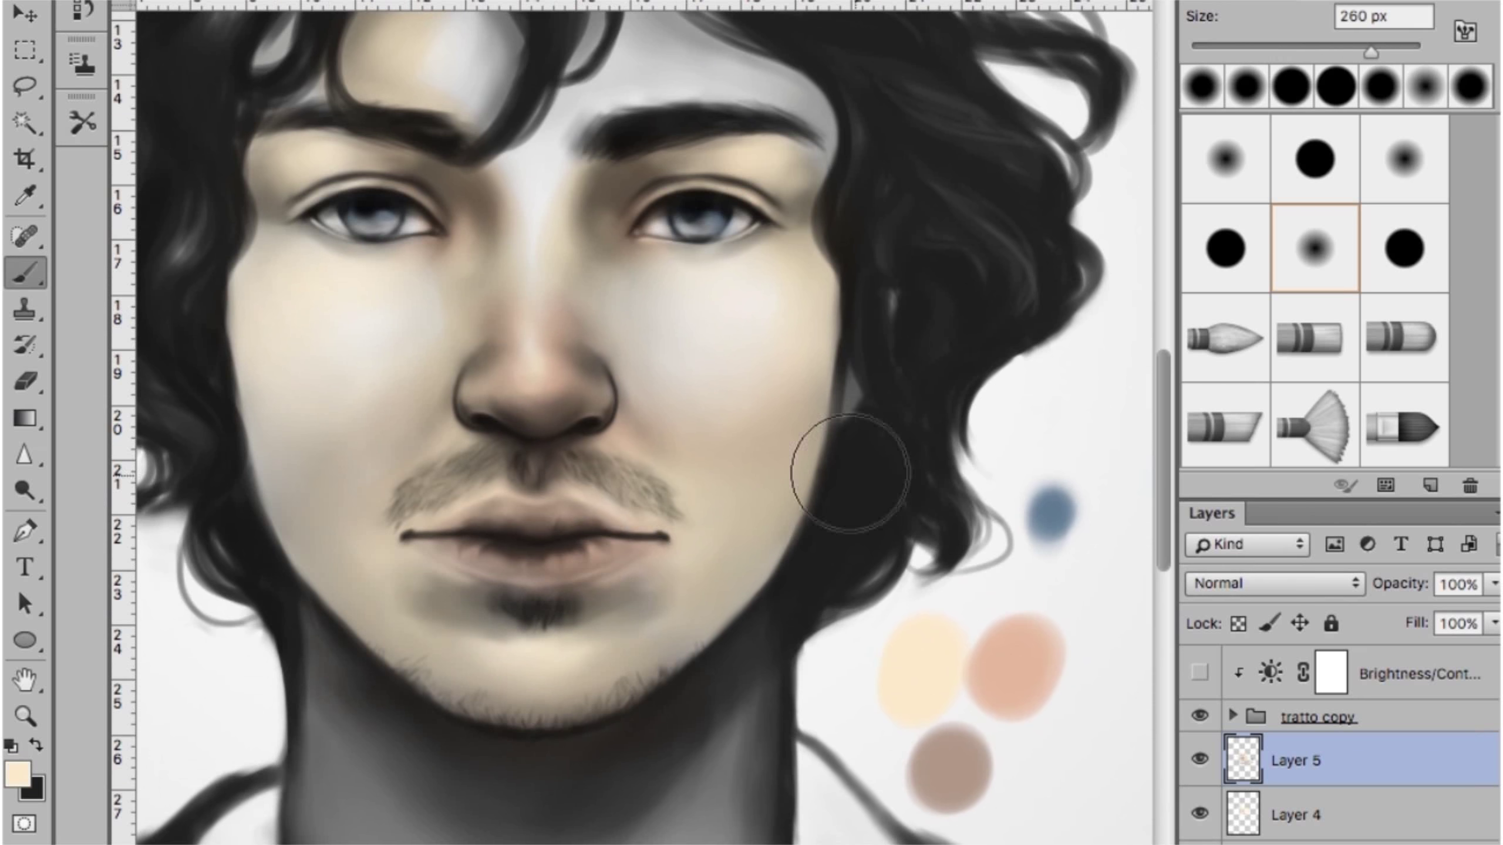
Zoom out to check the whole face, then hide Layer 5 to compare
{"action": "scroll", "coordinate": [849, 473], "scroll_direction": "left", "scroll_amount": 3}
{"action": "key", "text": "ctrl+minus"}
{"action": "key", "text": "ctrl+plus"}
{"action": "left_click", "coordinate": [1199, 760]}
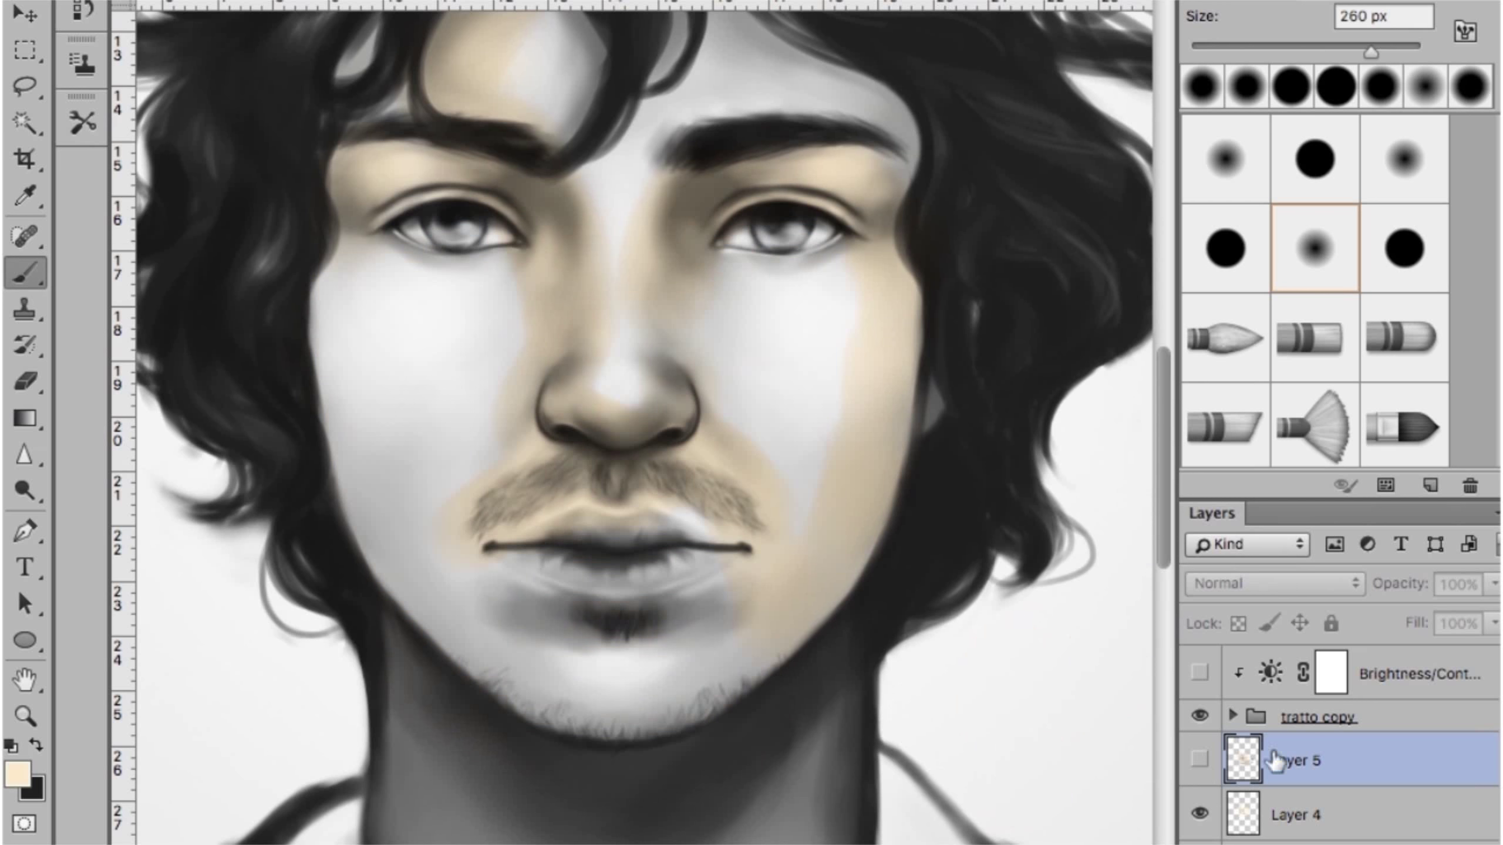
Expand the tratto copy group and sample greys from the Layer 2 copy drawing
{"action": "left_click", "coordinate": [1232, 715]}
{"action": "left_click", "coordinate": [1336, 814]}
{"action": "left_click", "coordinate": [493, 614], "text": "alt"}
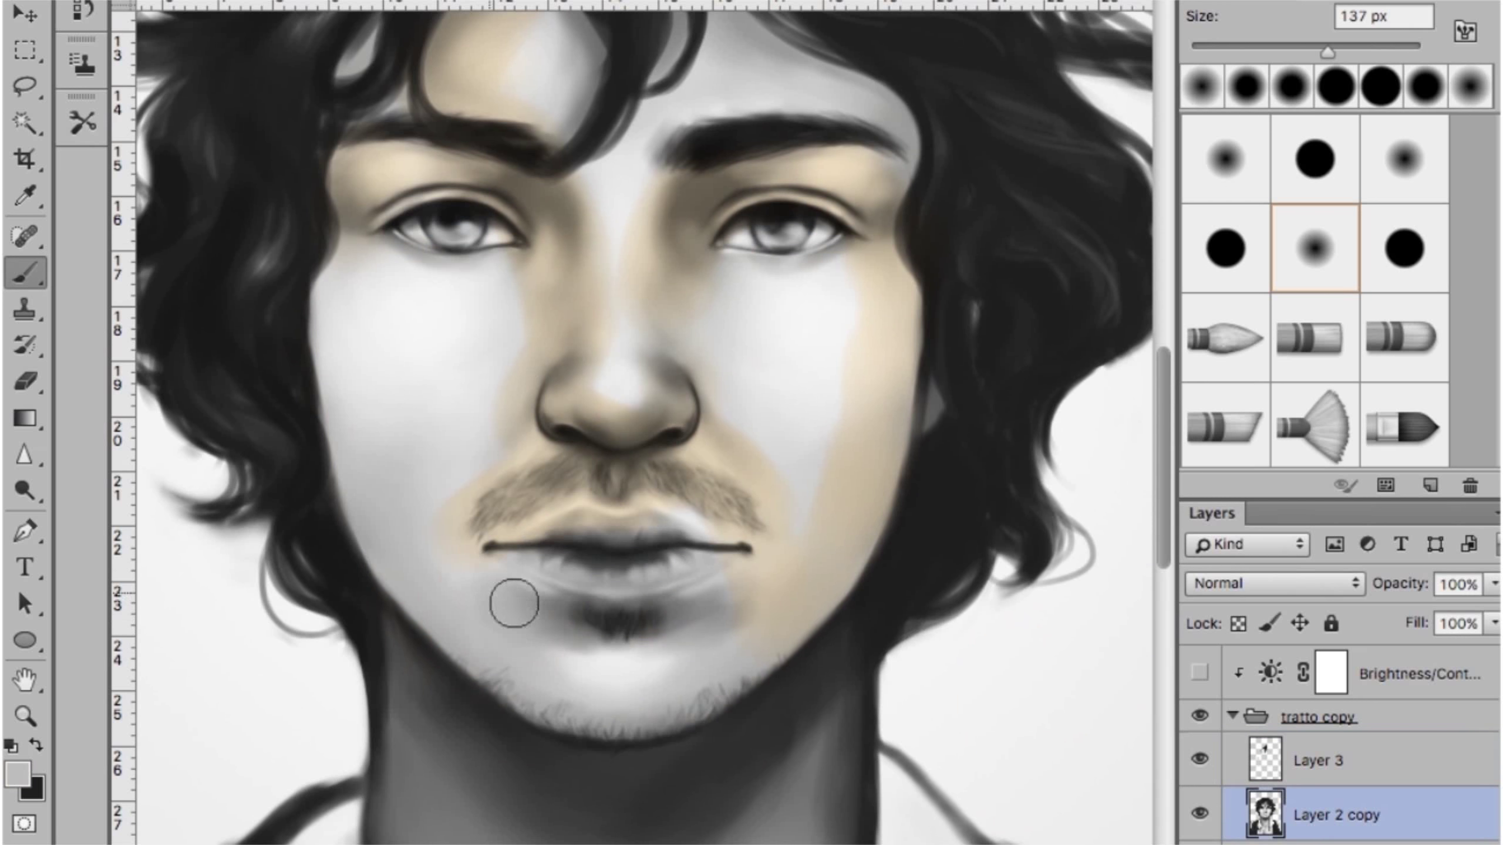
{"action": "left_click", "coordinate": [712, 677], "text": "alt"}
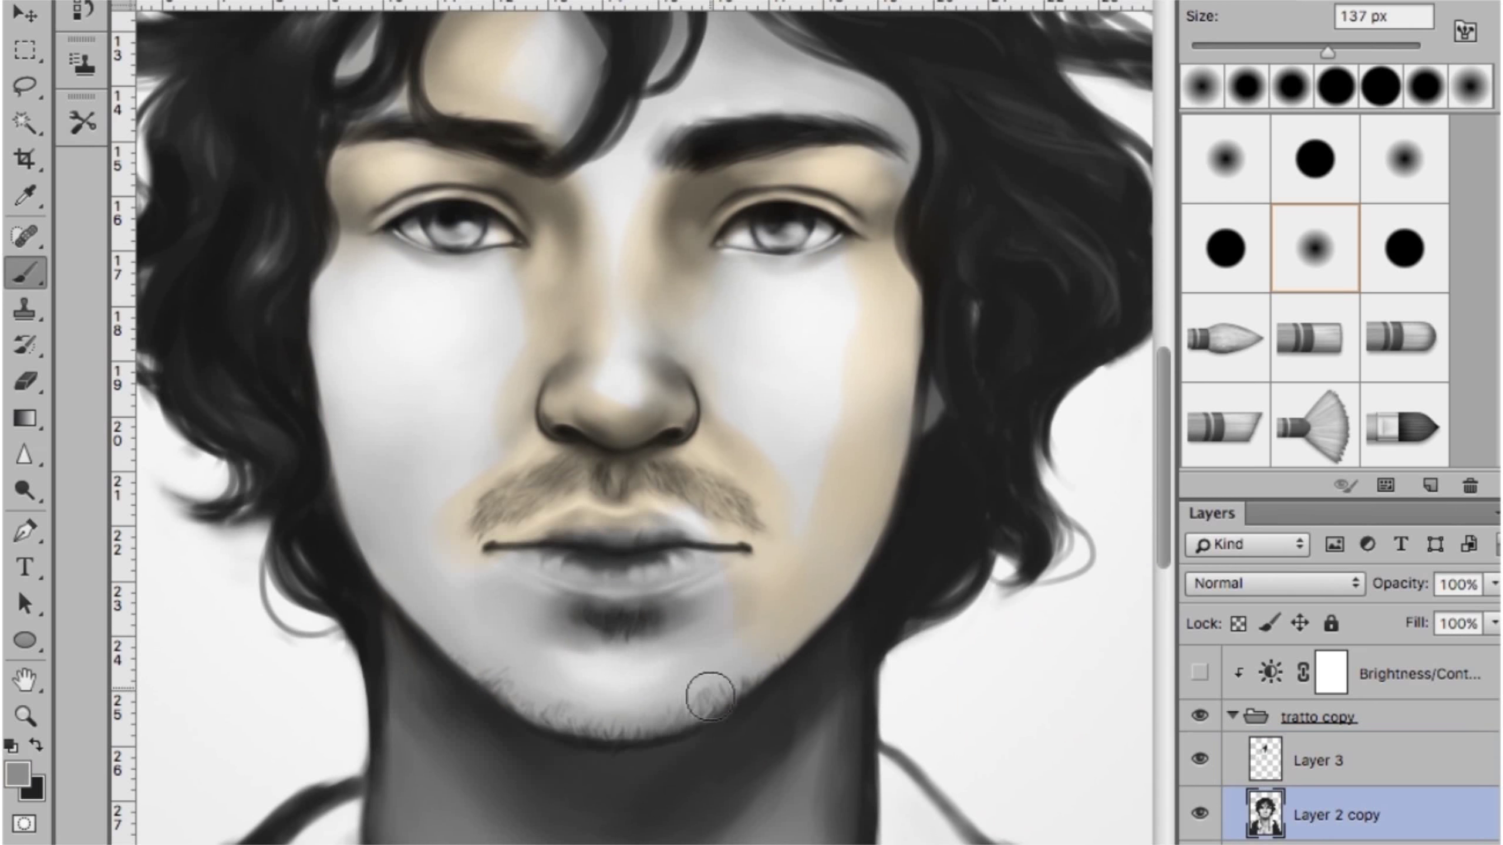
Collapse the group, show Layer 5 again and merge it down into Layer 4
{"action": "left_click", "coordinate": [1232, 716]}
{"action": "left_click", "coordinate": [1200, 760]}
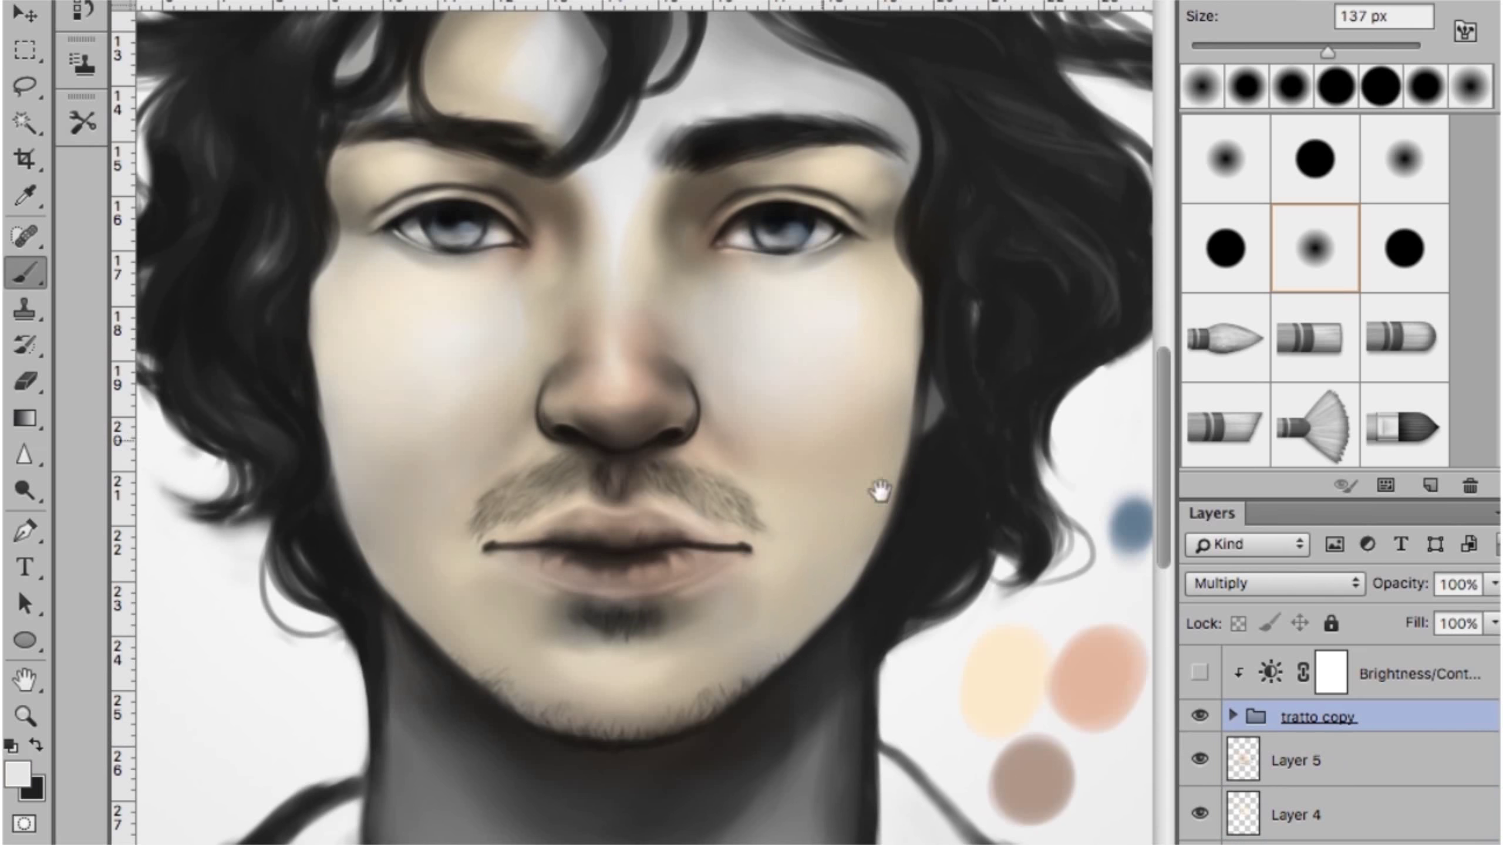
{"action": "right_click", "coordinate": [1301, 760]}
{"action": "left_click", "coordinate": [1192, 571]}
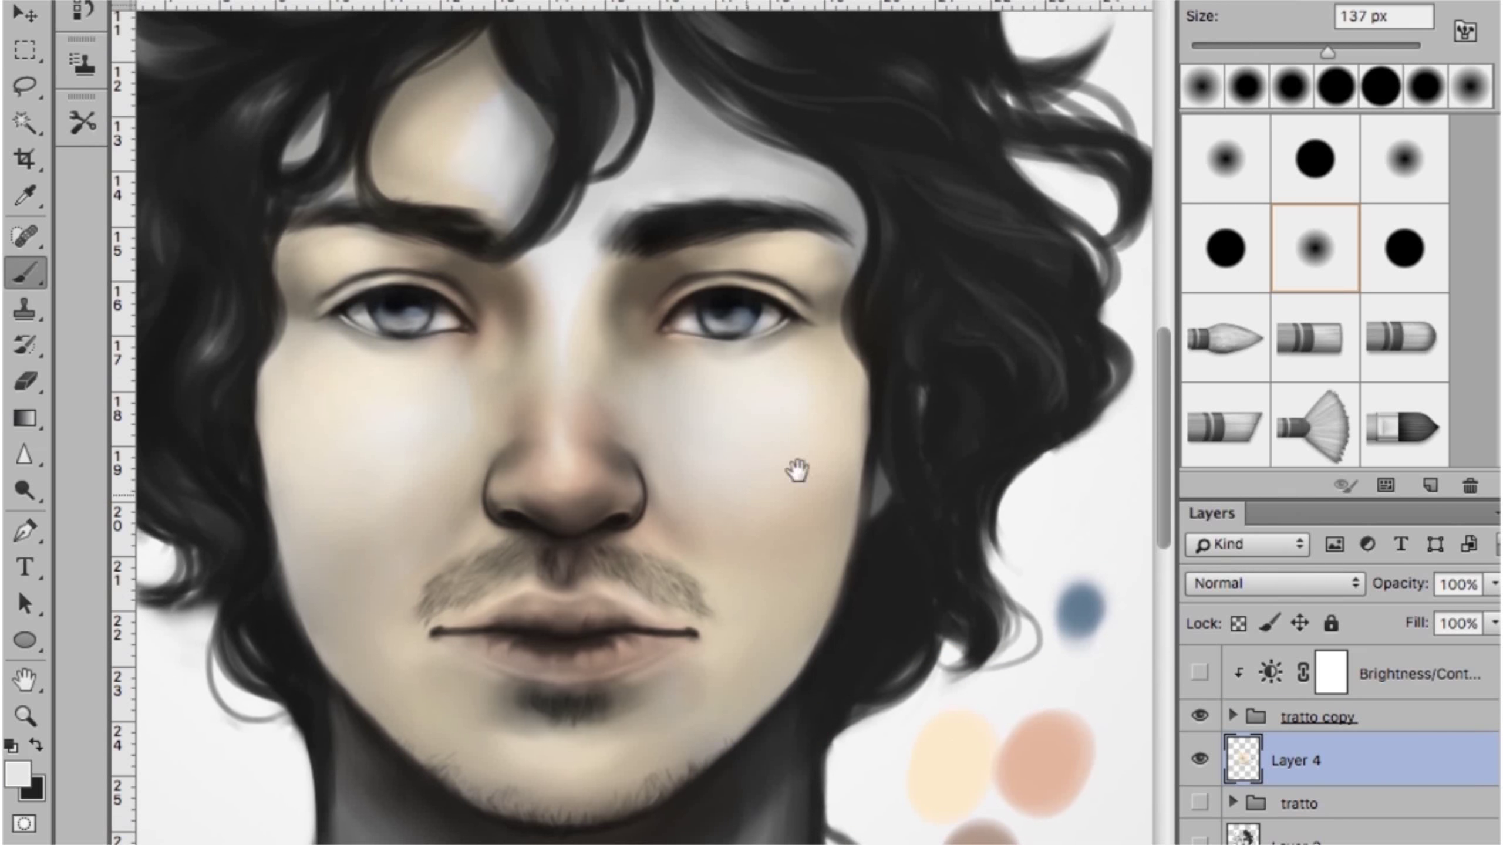
Shade the right jaw and forehead with brownish beige, sampling cream and peach swatches
{"action": "left_click", "coordinate": [559, 75], "text": "alt"}
{"action": "key", "text": "bracketleft"}
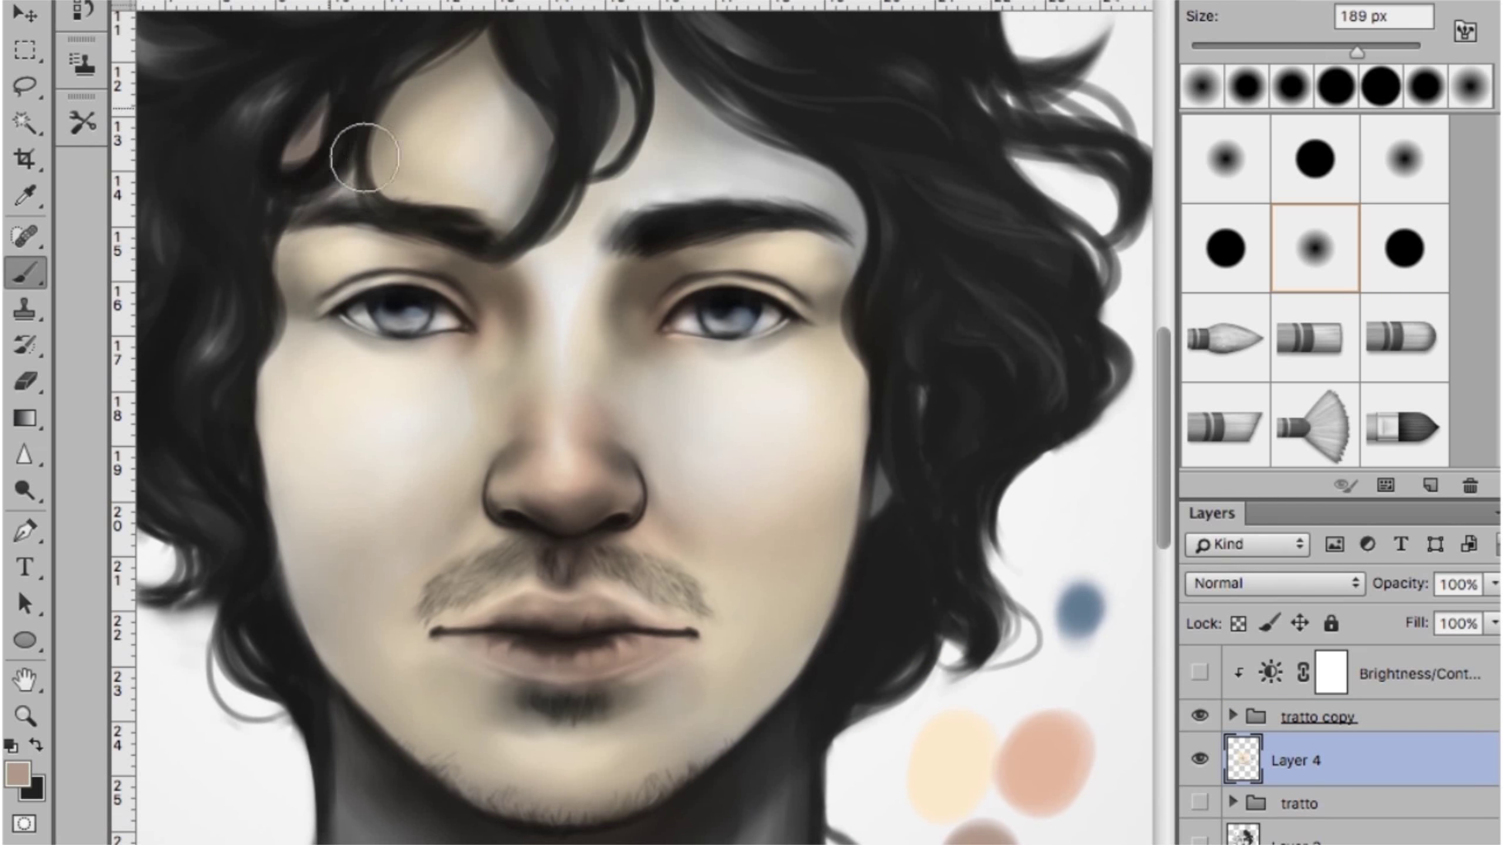
{"action": "left_click_drag", "start_coordinate": [804, 639], "coordinate": [852, 520]}
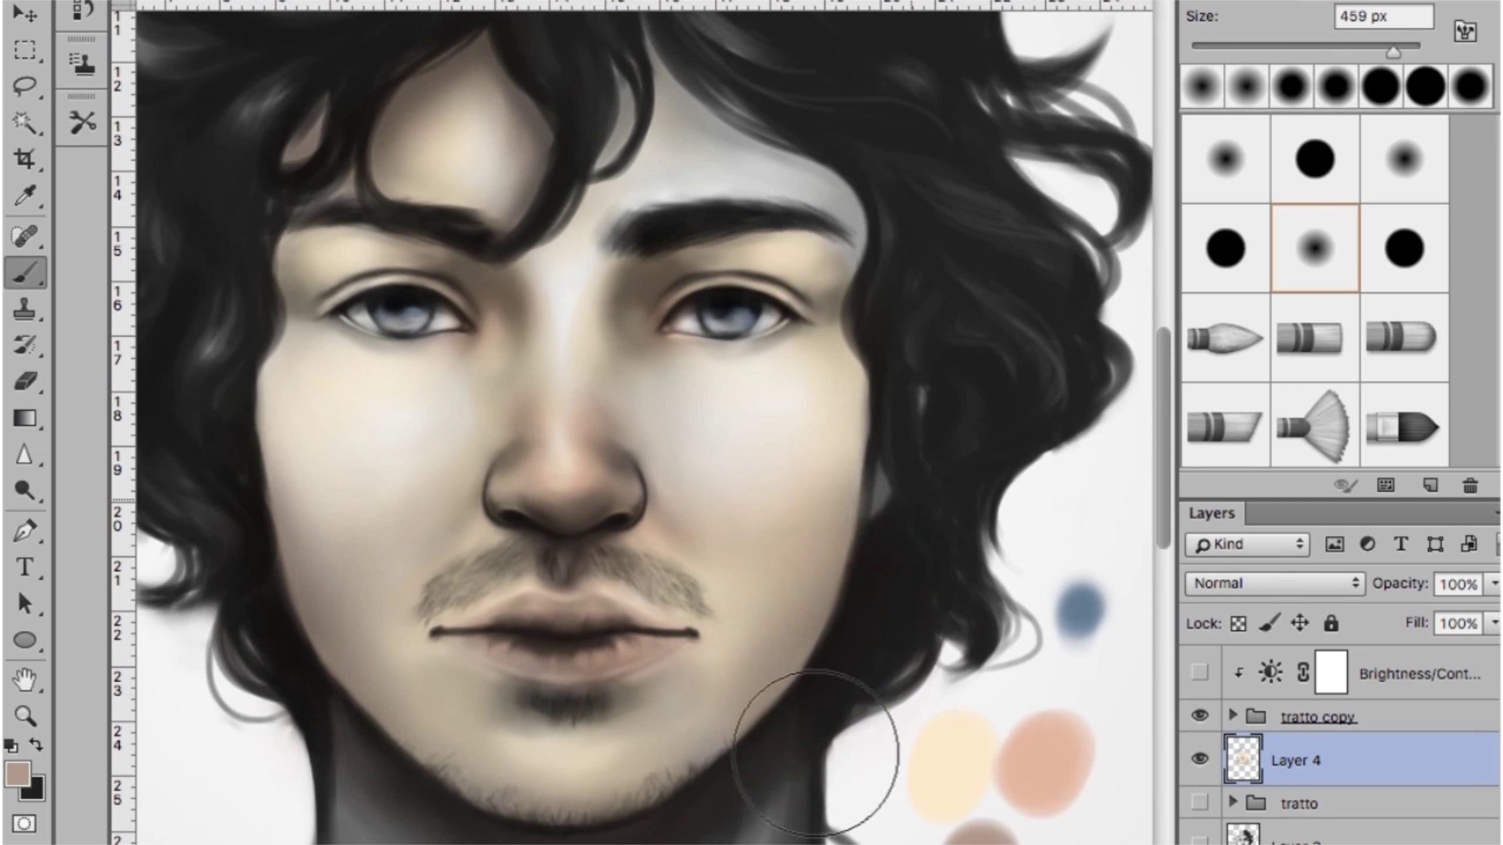
{"action": "left_click", "coordinate": [934, 716], "text": "alt"}
{"action": "left_click", "coordinate": [1041, 539], "text": "alt"}
{"action": "key", "text": "bracketleft"}
{"action": "key", "text": "bracketleft"}
{"action": "key", "text": "bracketleft"}
{"action": "left_click", "coordinate": [1043, 770], "text": "alt"}
{"action": "left_click_drag", "start_coordinate": [679, 130], "coordinate": [823, 208]}
{"action": "key", "text": "bracketleft"}
{"action": "key", "text": "bracketleft"}
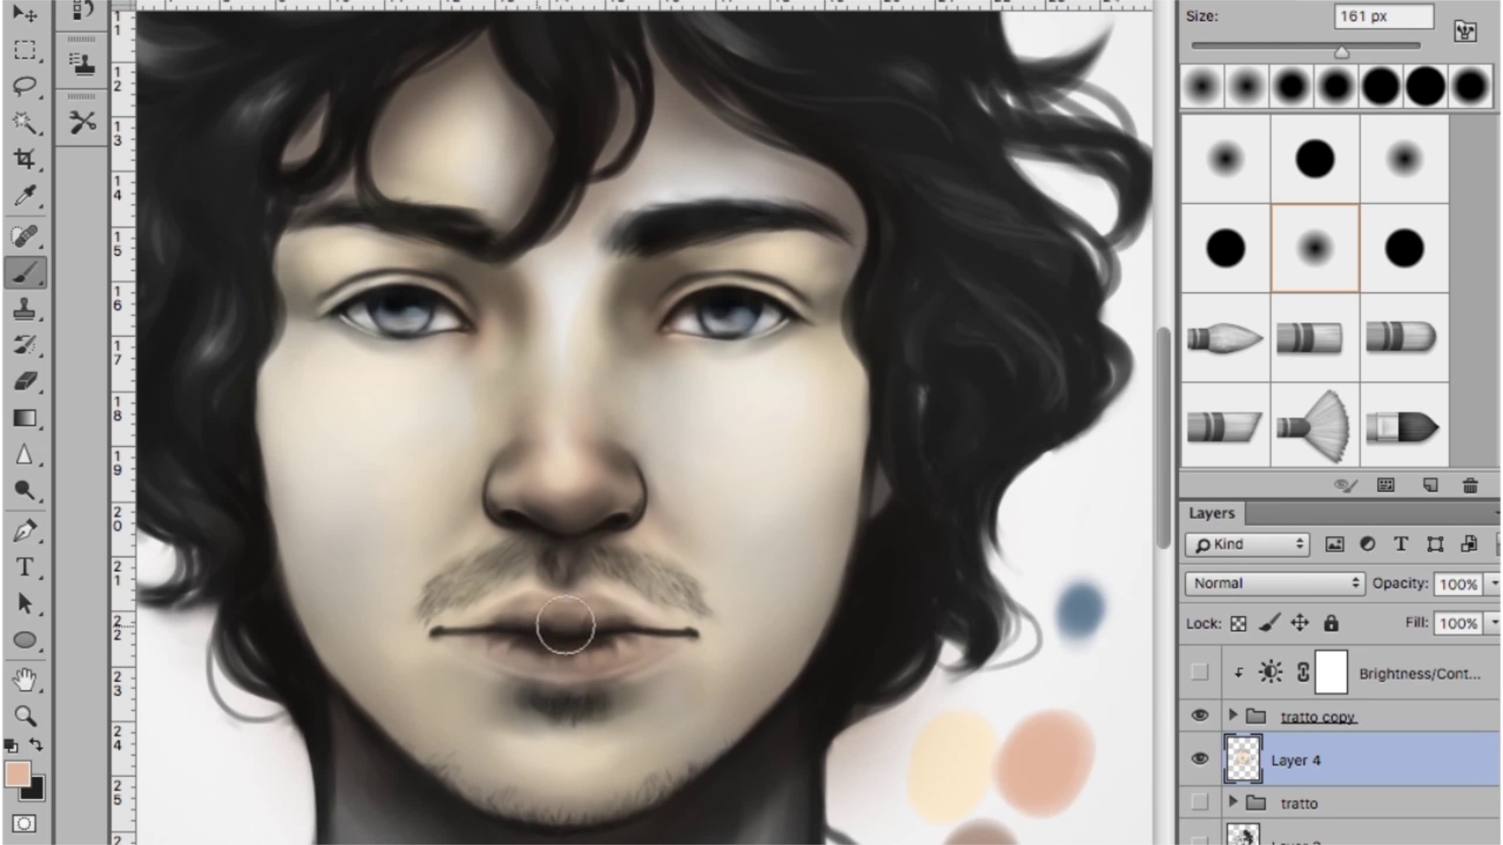
Bring the chin and neck into view and paint brown shading over the neck
{"action": "left_click_drag", "start_coordinate": [597, 608], "coordinate": [607, 607]}
{"action": "key", "text": "ctrl+minus"}
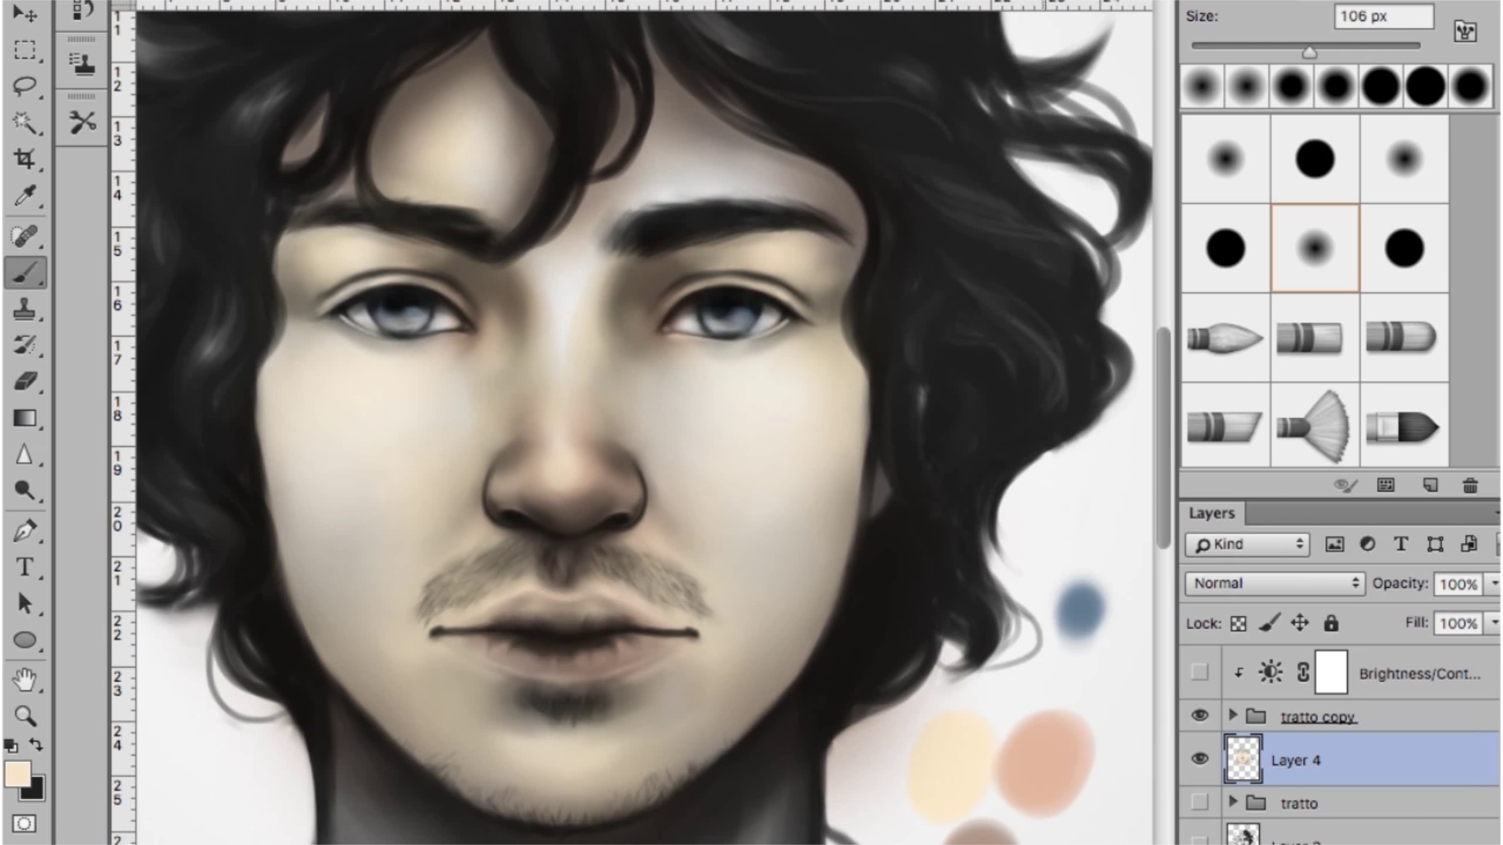
{"action": "key", "text": "ctrl+minus"}
{"action": "key", "text": "ctrl+plus"}
{"action": "key", "text": "ctrl+plus"}
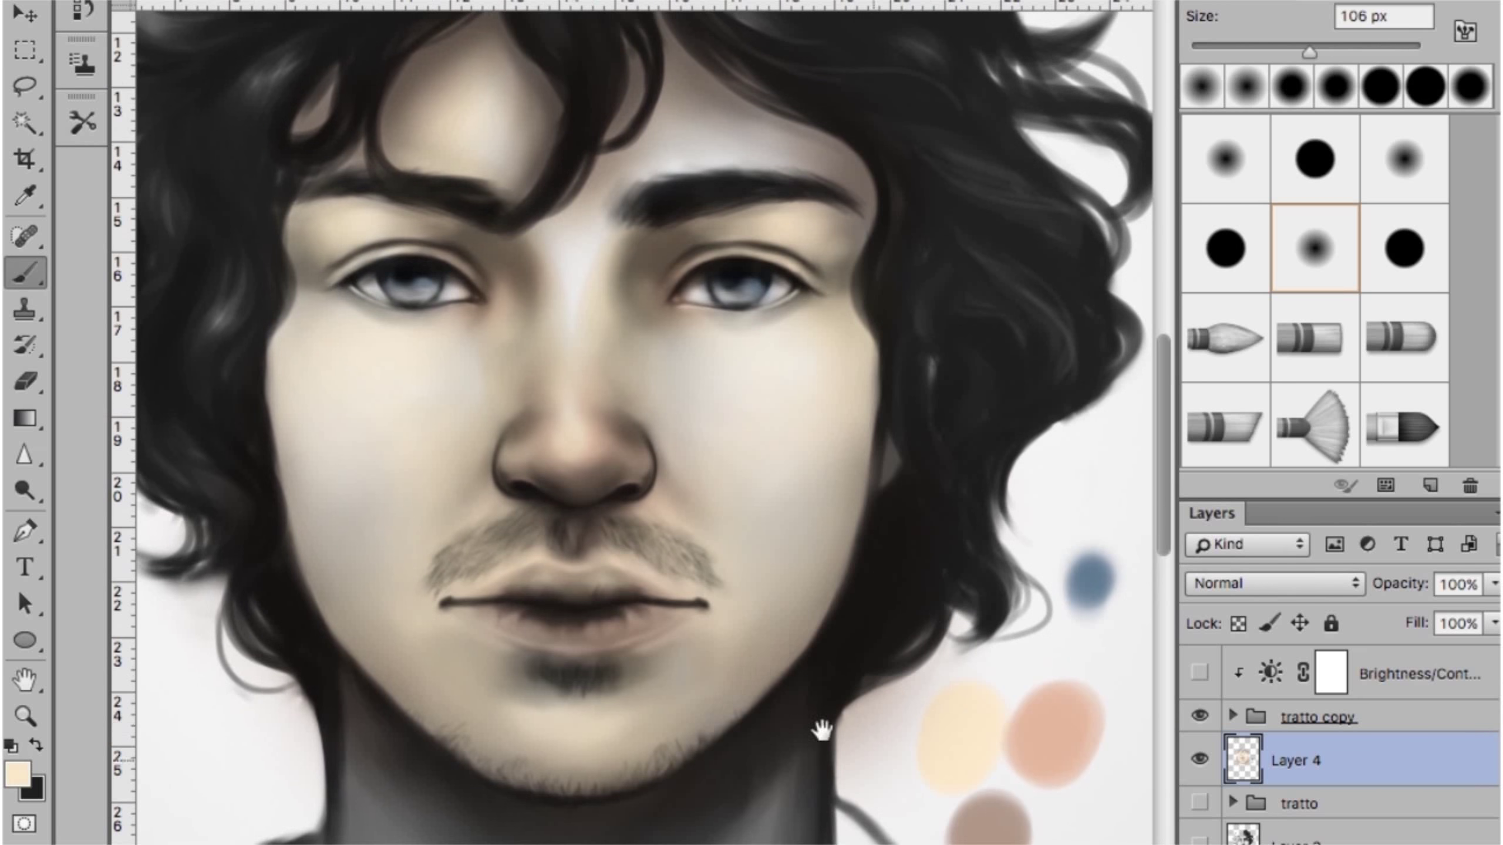
{"action": "left_click_drag", "start_coordinate": [821, 730], "coordinate": [870, 446]}
{"action": "left_click_drag", "start_coordinate": [976, 526], "coordinate": [1040, 527]}
{"action": "left_click", "coordinate": [1039, 545], "text": "alt"}
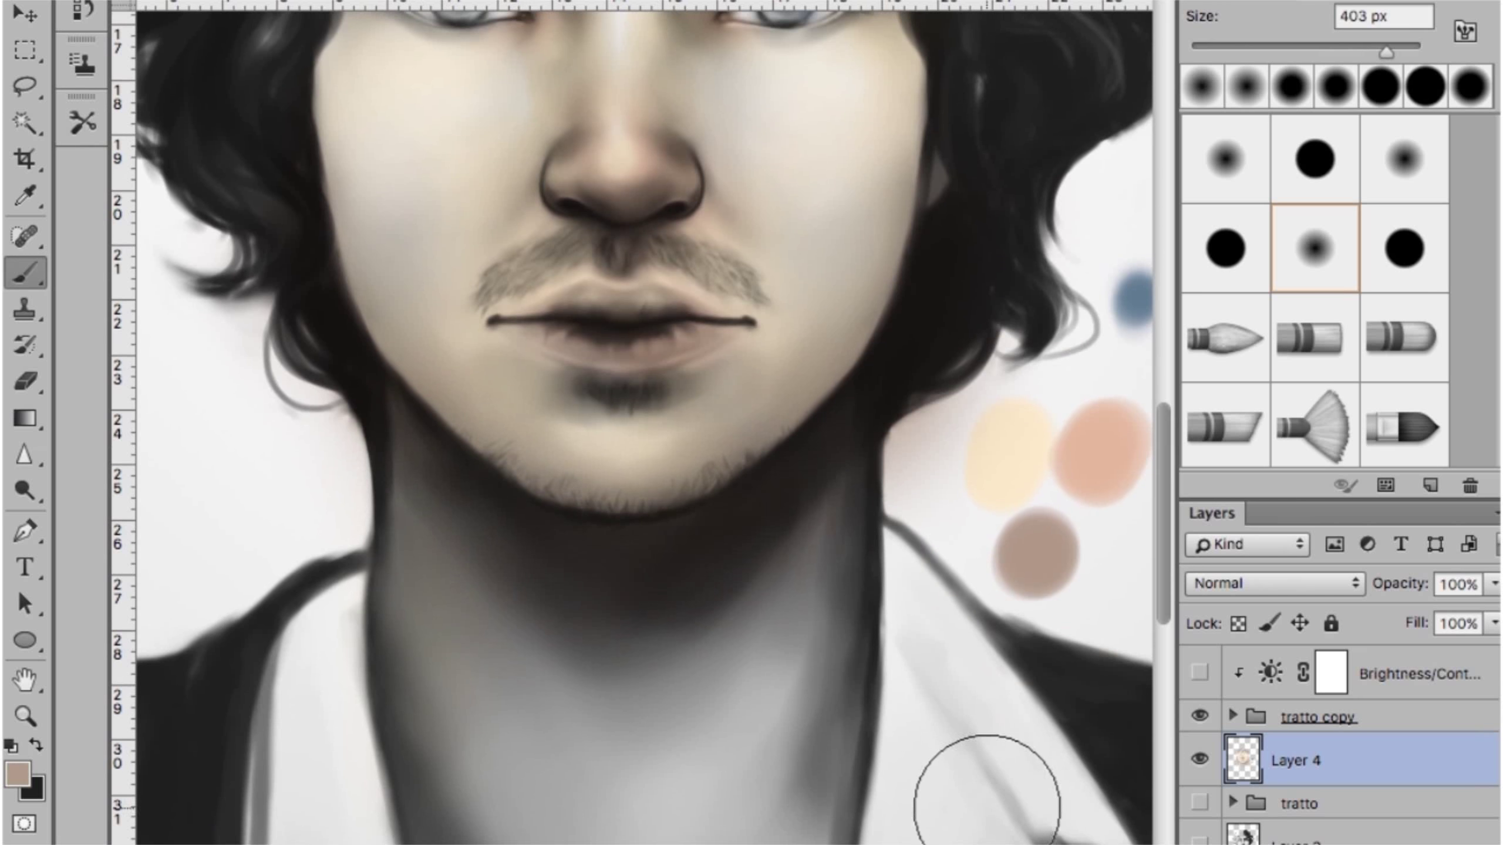
{"action": "scroll", "coordinate": [1063, 604], "scroll_direction": "up", "scroll_amount": 3}
{"action": "left_click_drag", "start_coordinate": [804, 671], "coordinate": [840, 670]}
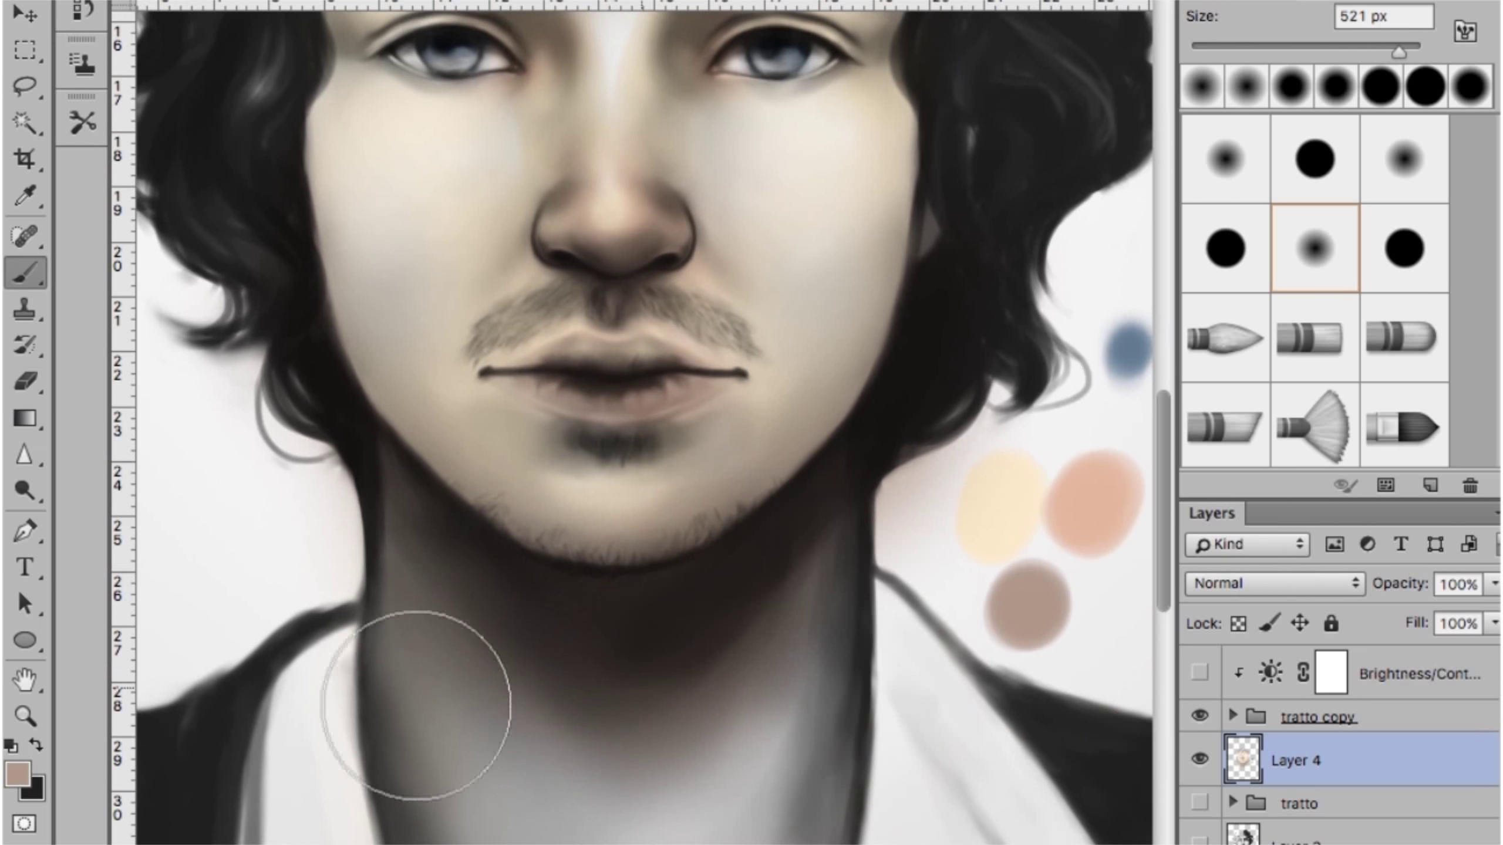
{"action": "scroll", "coordinate": [721, 563], "scroll_direction": "down", "scroll_amount": 3}
{"action": "left_click", "coordinate": [767, 526], "text": "alt"}
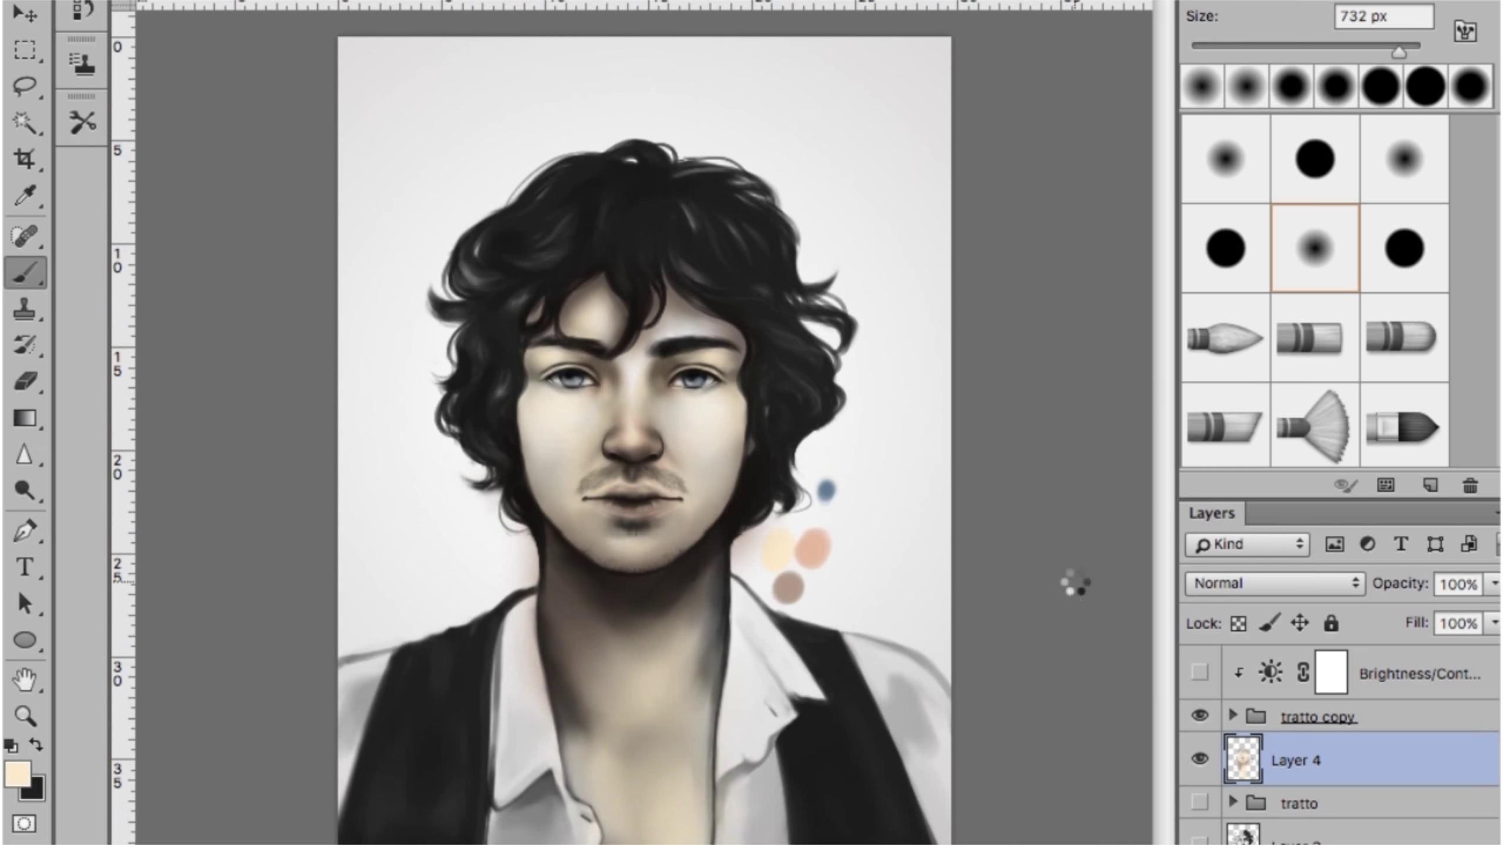
Sample the brown and peach swatches and wash warm peach around the mouth
{"action": "scroll", "coordinate": [1074, 582], "scroll_direction": "up", "scroll_amount": 2}
{"action": "left_click", "coordinate": [940, 694], "text": "alt"}
{"action": "scroll", "coordinate": [745, 624], "scroll_direction": "up", "scroll_amount": 2}
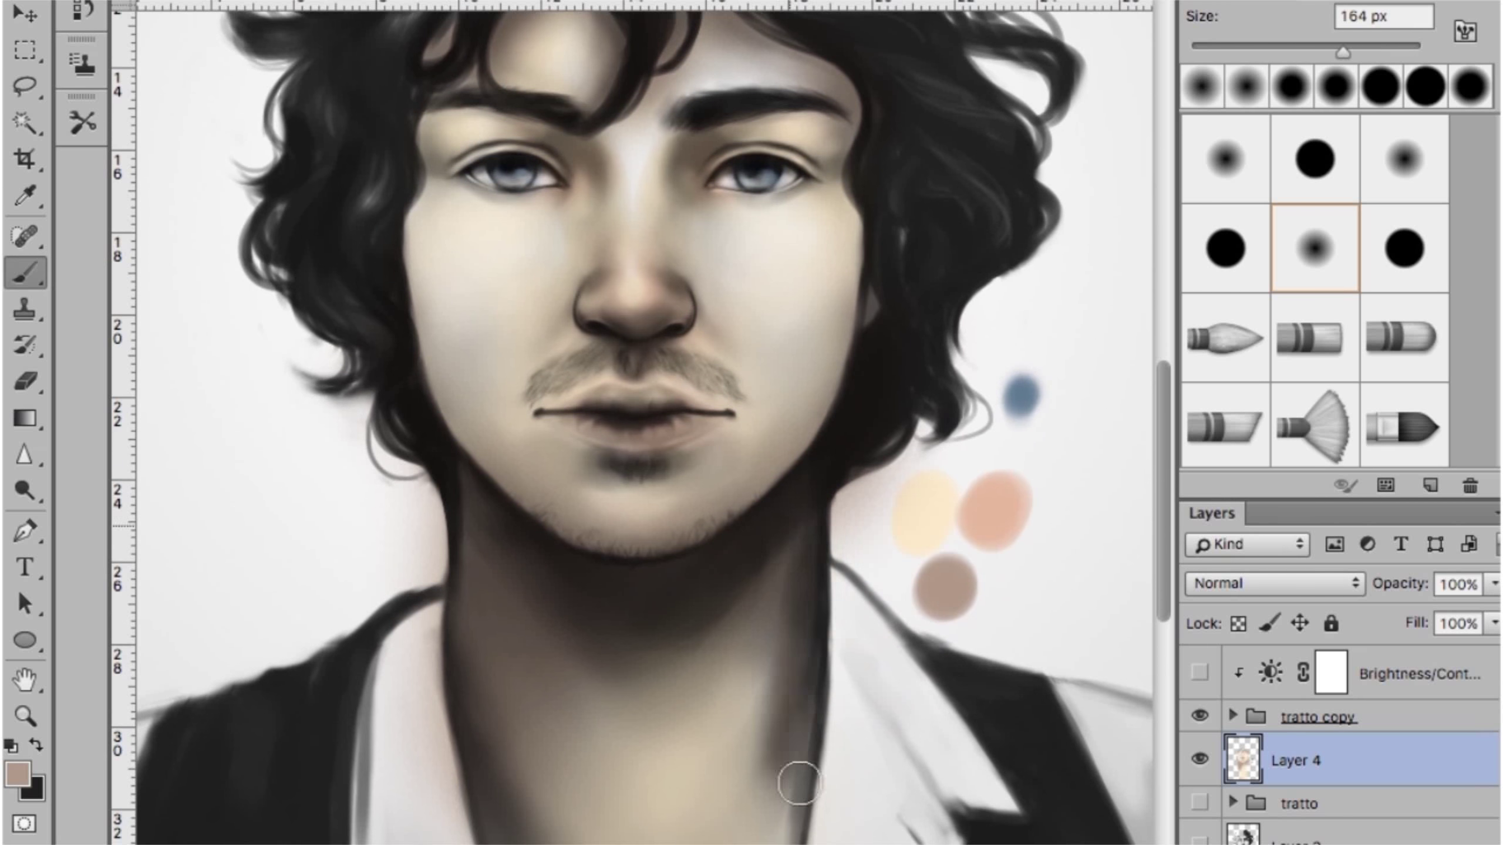
{"action": "left_click", "coordinate": [991, 512], "text": "alt"}
{"action": "left_click_drag", "start_coordinate": [561, 628], "coordinate": [657, 627]}
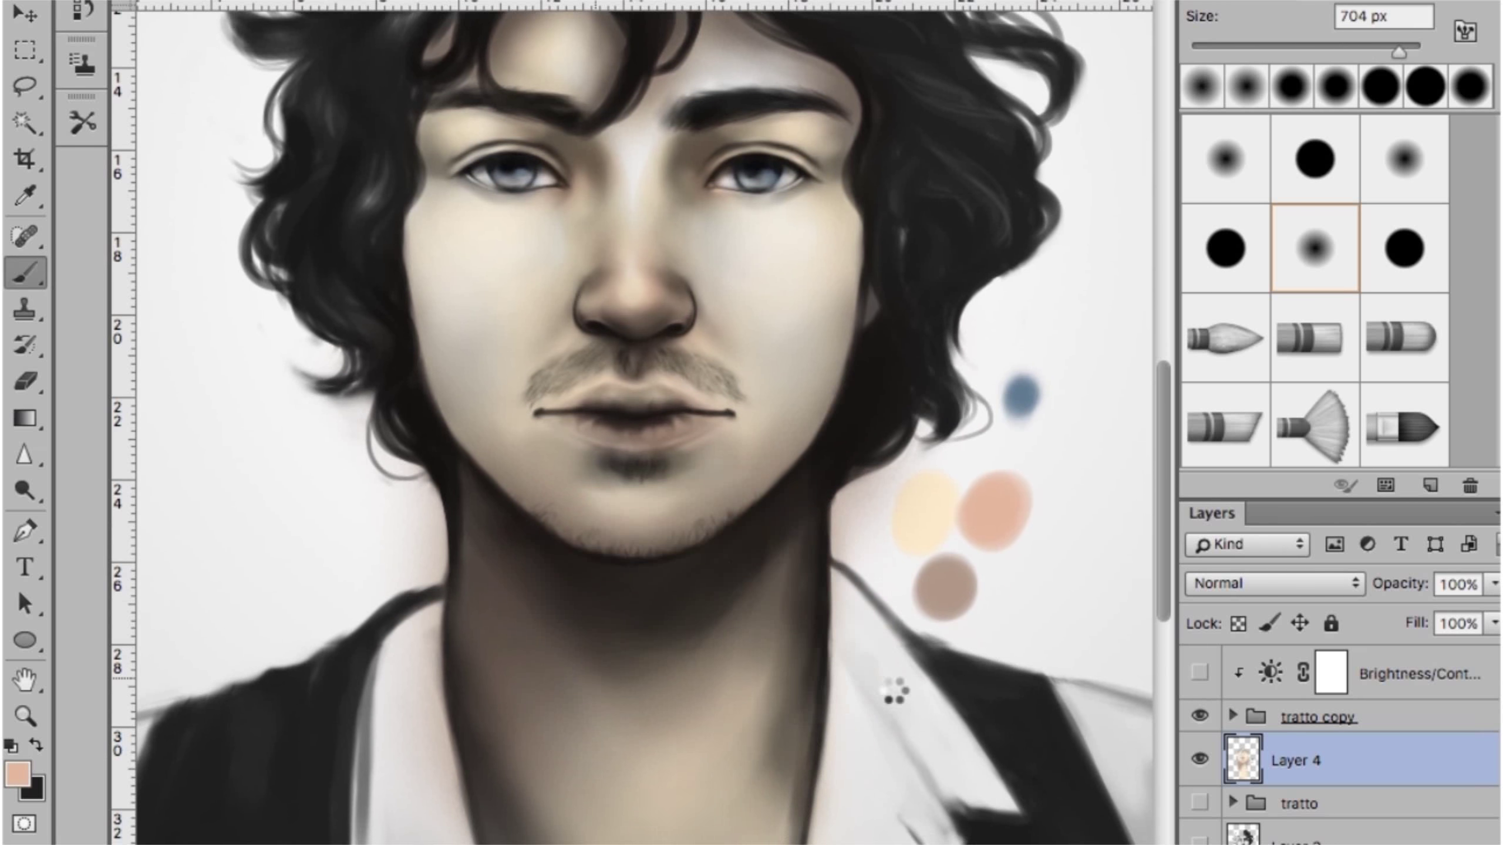
{"action": "scroll", "coordinate": [825, 664], "scroll_direction": "down", "scroll_amount": 2}
{"action": "scroll", "coordinate": [692, 509], "scroll_direction": "up", "scroll_amount": 2}
{"action": "left_click_drag", "start_coordinate": [603, 372], "coordinate": [687, 427]}
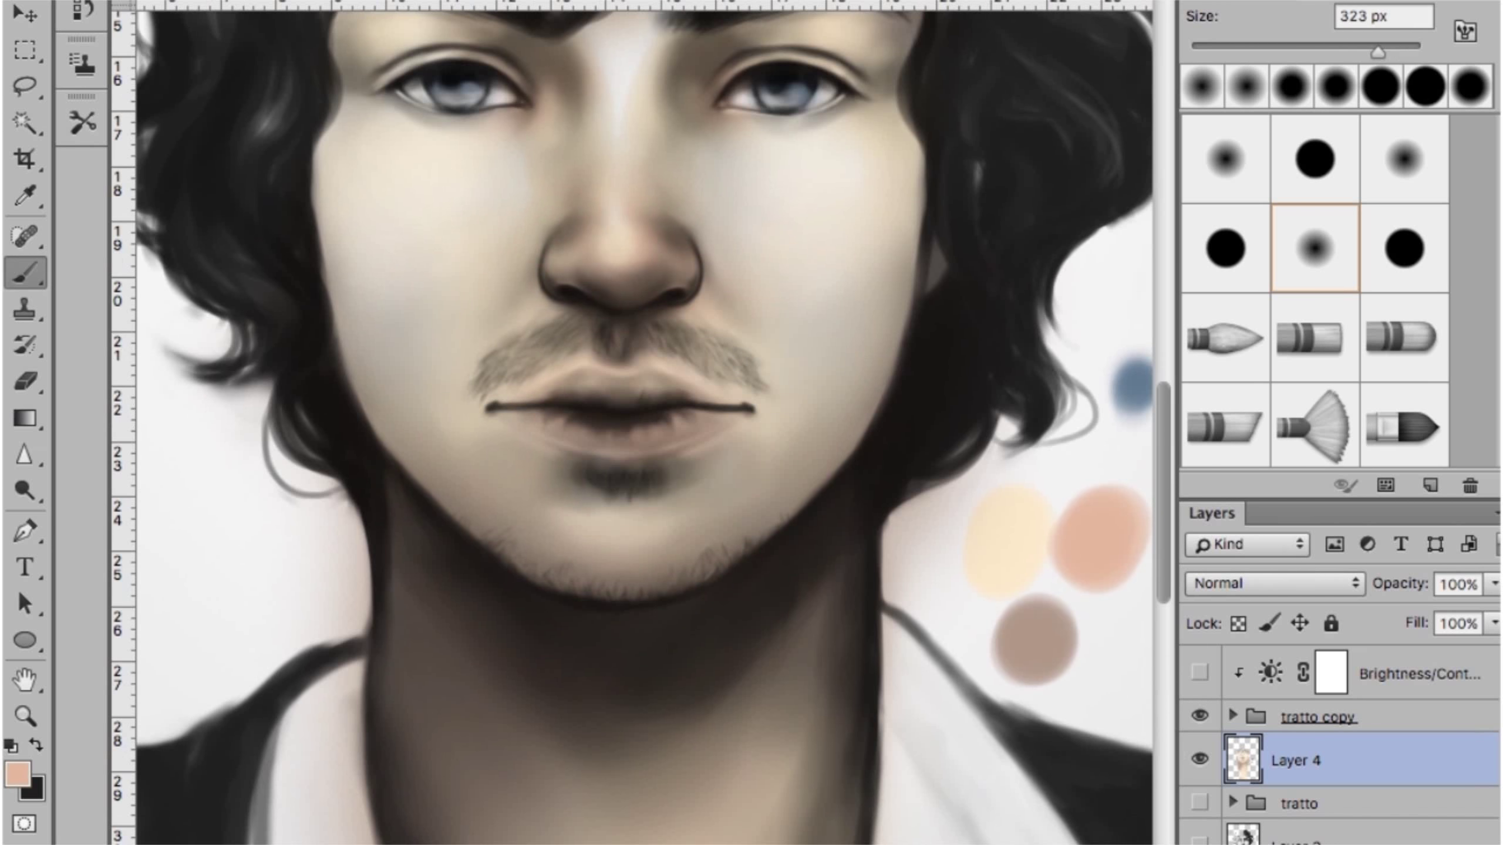
Add a new empty layer and try Pin Light and Linear Dodge (Add) blending on it
{"action": "key", "text": "ctrl+shift+alt+n"}
{"action": "left_click", "coordinate": [1275, 583]}
{"action": "scroll", "coordinate": [1260, 769], "scroll_direction": "down", "scroll_amount": 3}
{"action": "left_click", "coordinate": [1260, 828]}
{"action": "key", "text": "bracketleft"}
{"action": "key", "text": "bracketleft"}
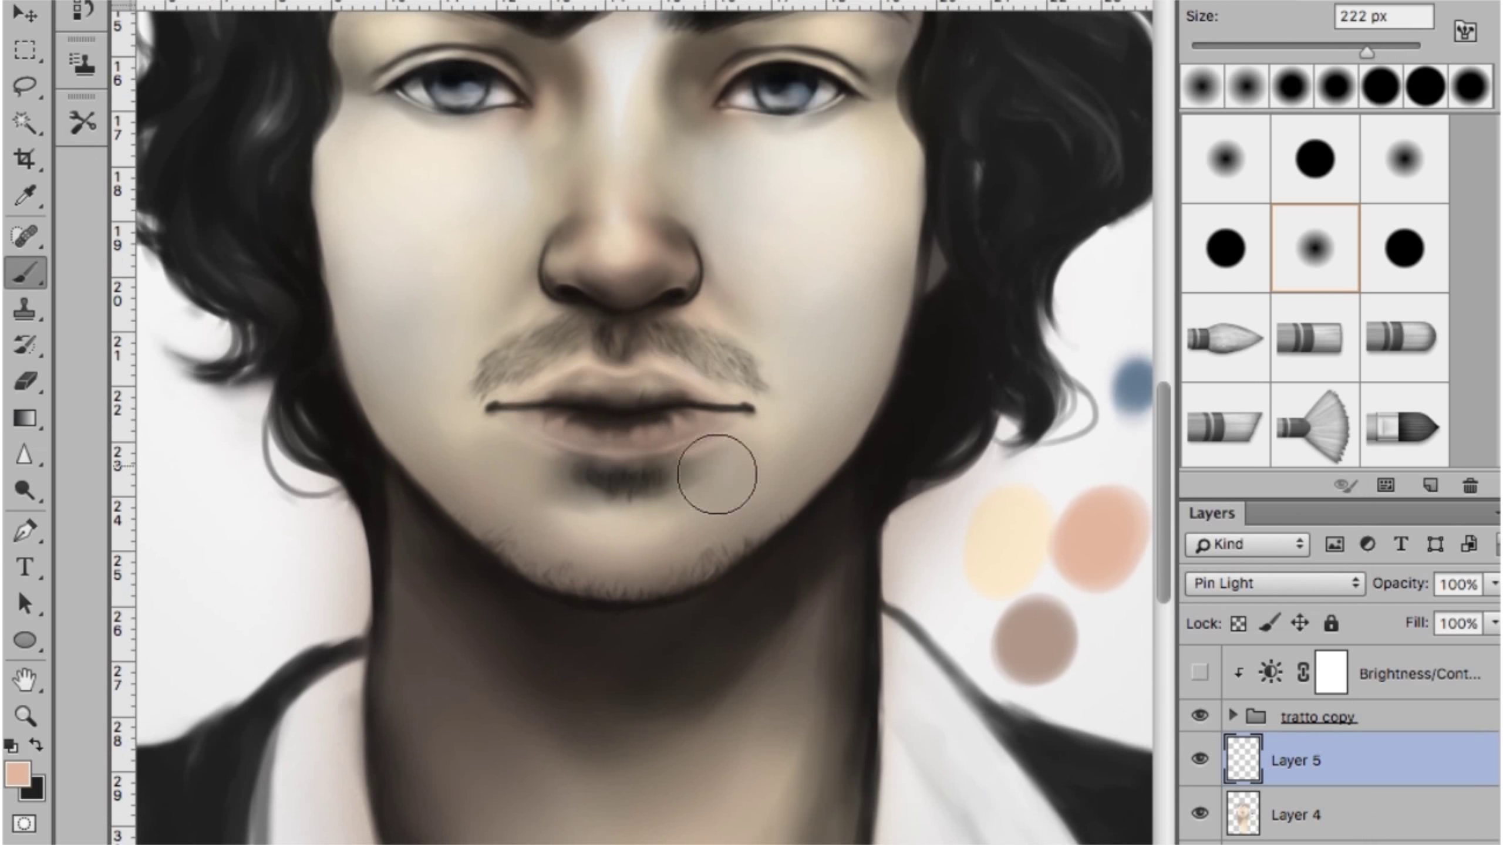
{"action": "key", "text": "bracketleft"}
{"action": "key", "text": "bracketleft"}
{"action": "key", "text": "bracketleft"}
{"action": "left_click_drag", "start_coordinate": [1243, 585], "coordinate": [1241, 596]}
{"action": "left_click", "coordinate": [1242, 596]}
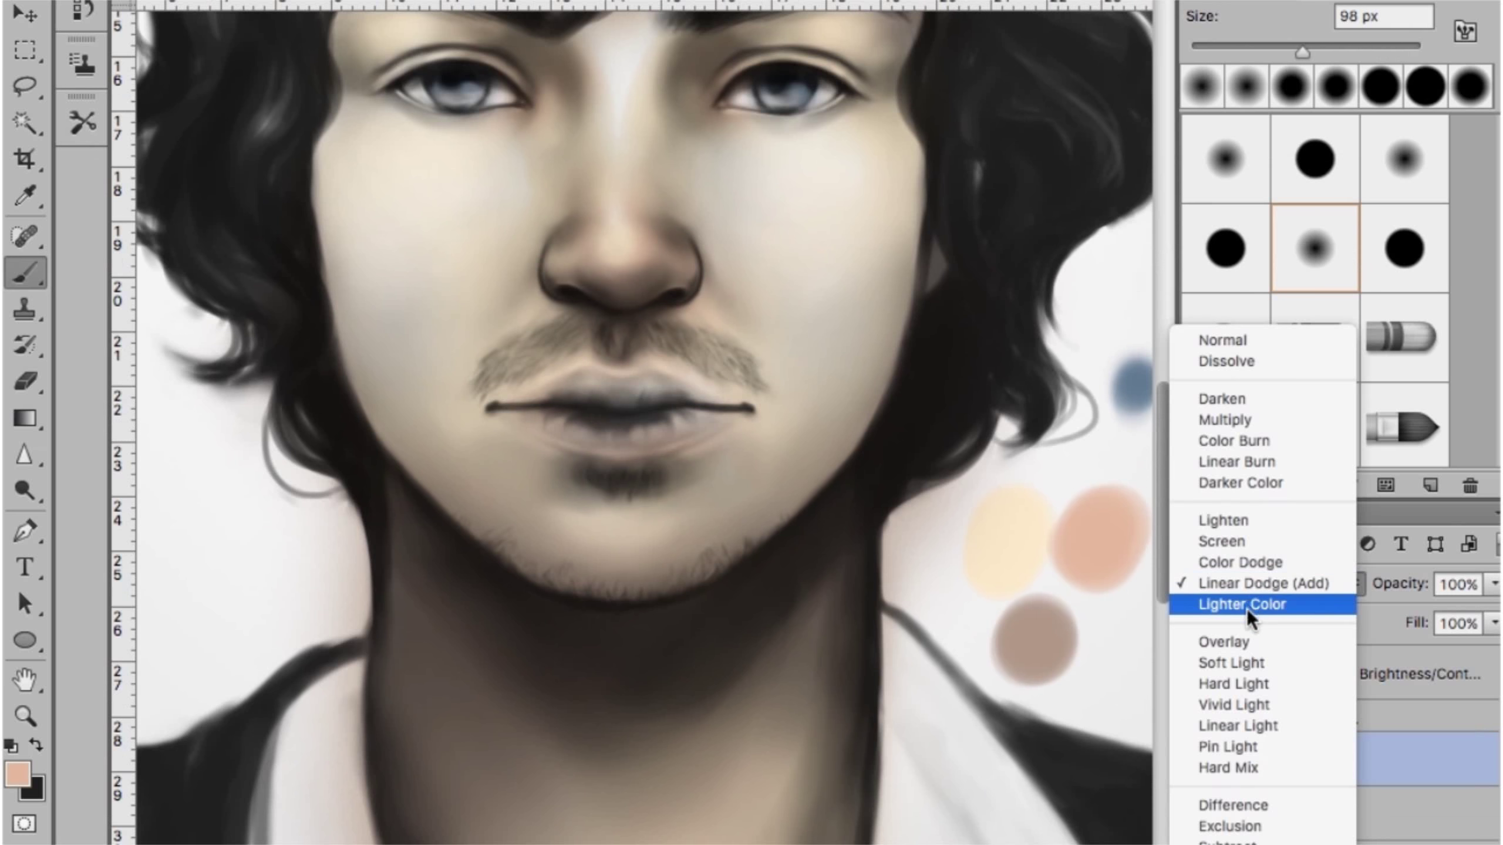
Try Lighter Color, Pin Light and Linear Light on the new layer, settling on Soft Light
{"action": "left_click", "coordinate": [1246, 601]}
{"action": "left_click", "coordinate": [1246, 584]}
{"action": "left_click", "coordinate": [1248, 726]}
{"action": "left_click", "coordinate": [1254, 585]}
{"action": "left_click", "coordinate": [1242, 584]}
{"action": "left_click", "coordinate": [1216, 299]}
{"action": "left_click", "coordinate": [1243, 585]}
{"action": "left_click", "coordinate": [1246, 769]}
{"action": "left_click", "coordinate": [1243, 584]}
{"action": "left_click", "coordinate": [1230, 436]}
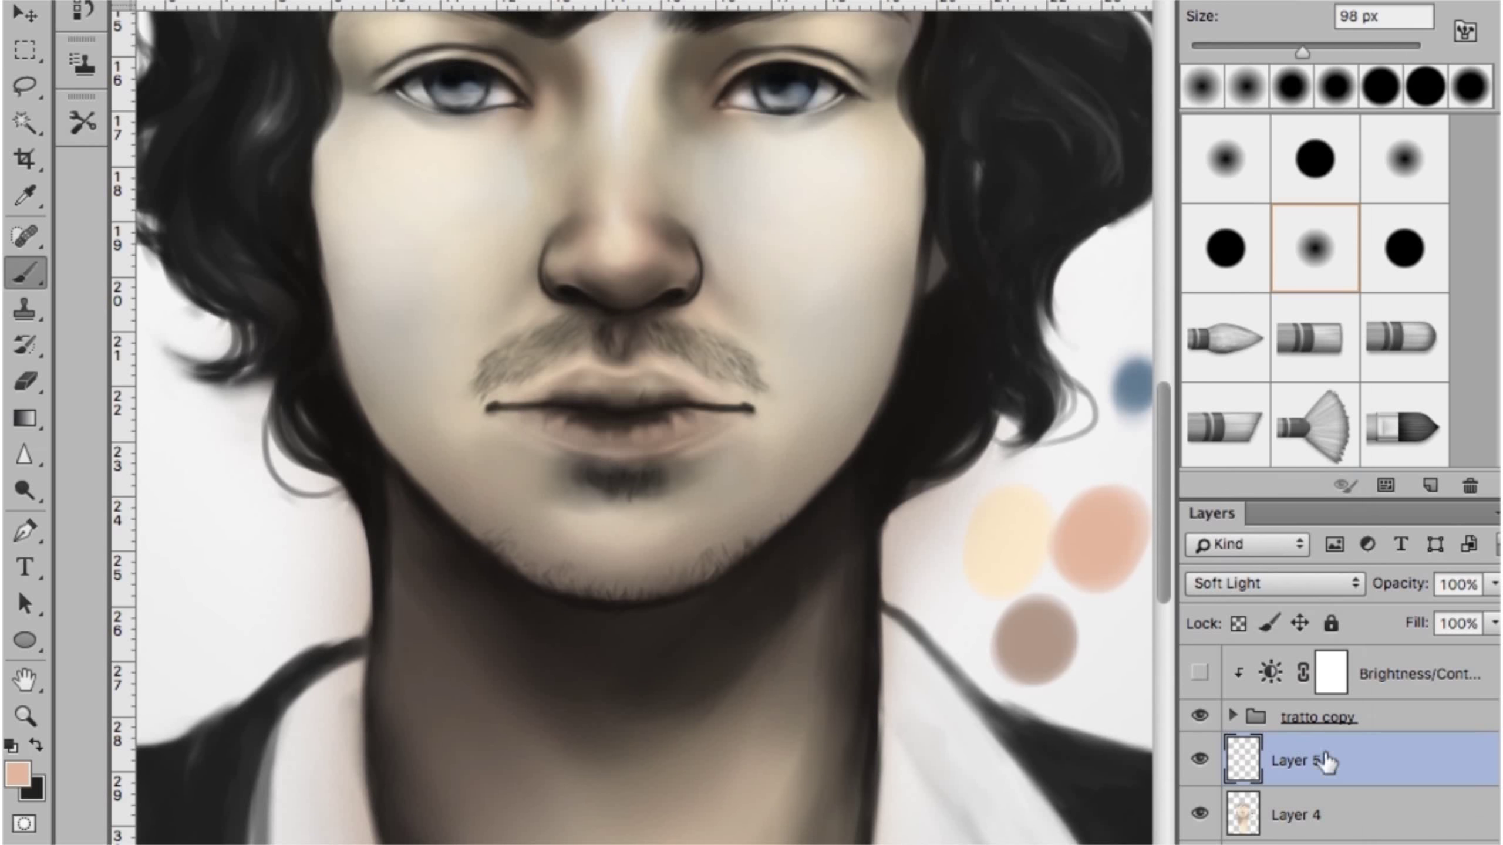
On skin colour Layer 4, try Linear Burn, Color Dodge and Overlay blend modes
{"action": "key", "text": "Delete"}
{"action": "scroll", "coordinate": [645, 423], "scroll_direction": "down", "scroll_amount": 2}
{"action": "scroll", "coordinate": [697, 437], "scroll_direction": "up", "scroll_amount": 3}
{"action": "scroll", "coordinate": [698, 436], "scroll_direction": "up", "scroll_amount": 1}
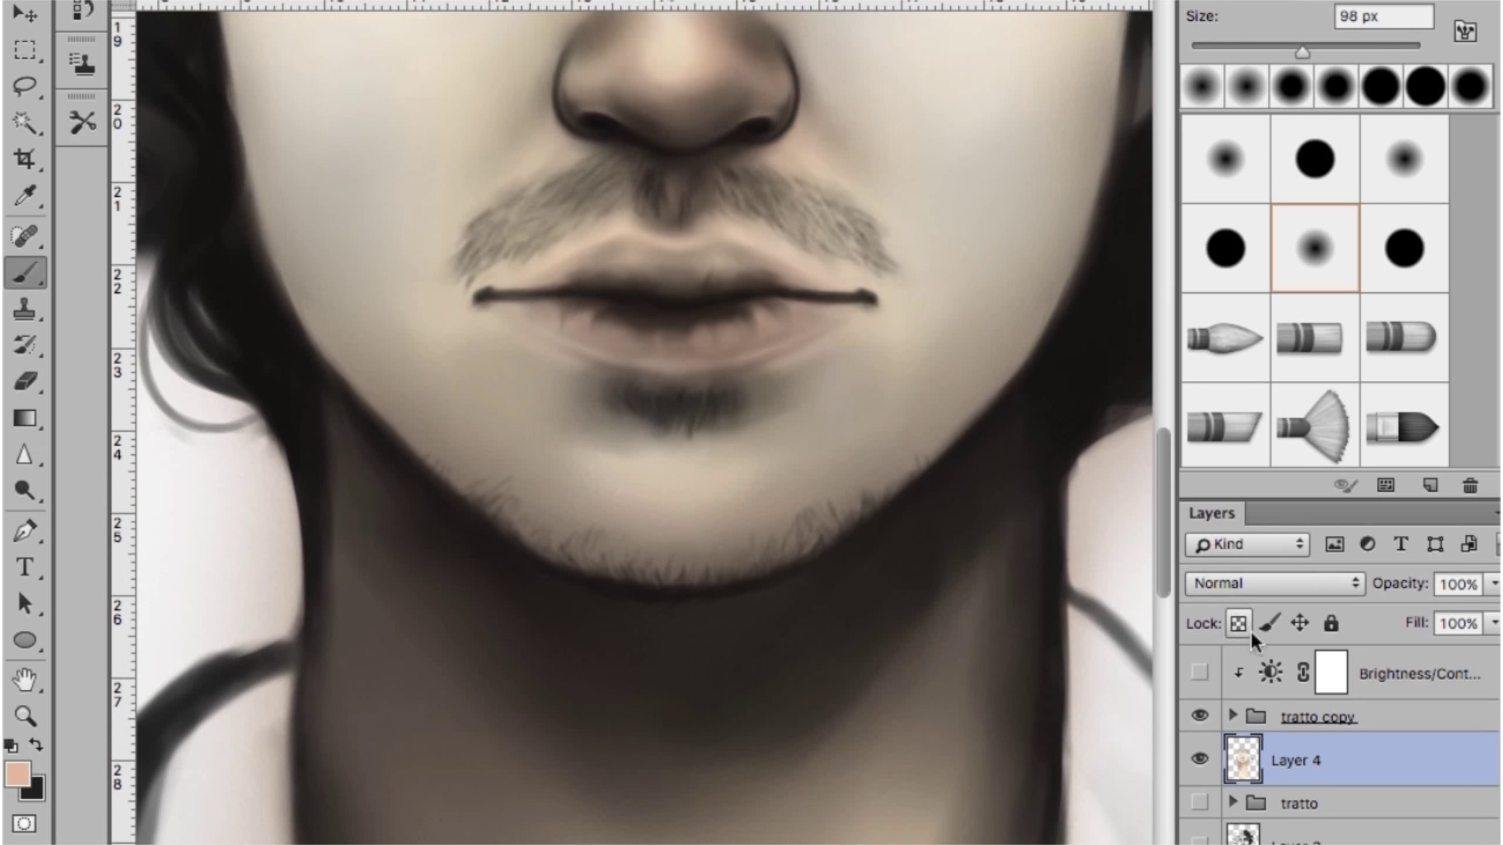
{"action": "left_click", "coordinate": [1254, 585]}
{"action": "left_click", "coordinate": [1254, 705]}
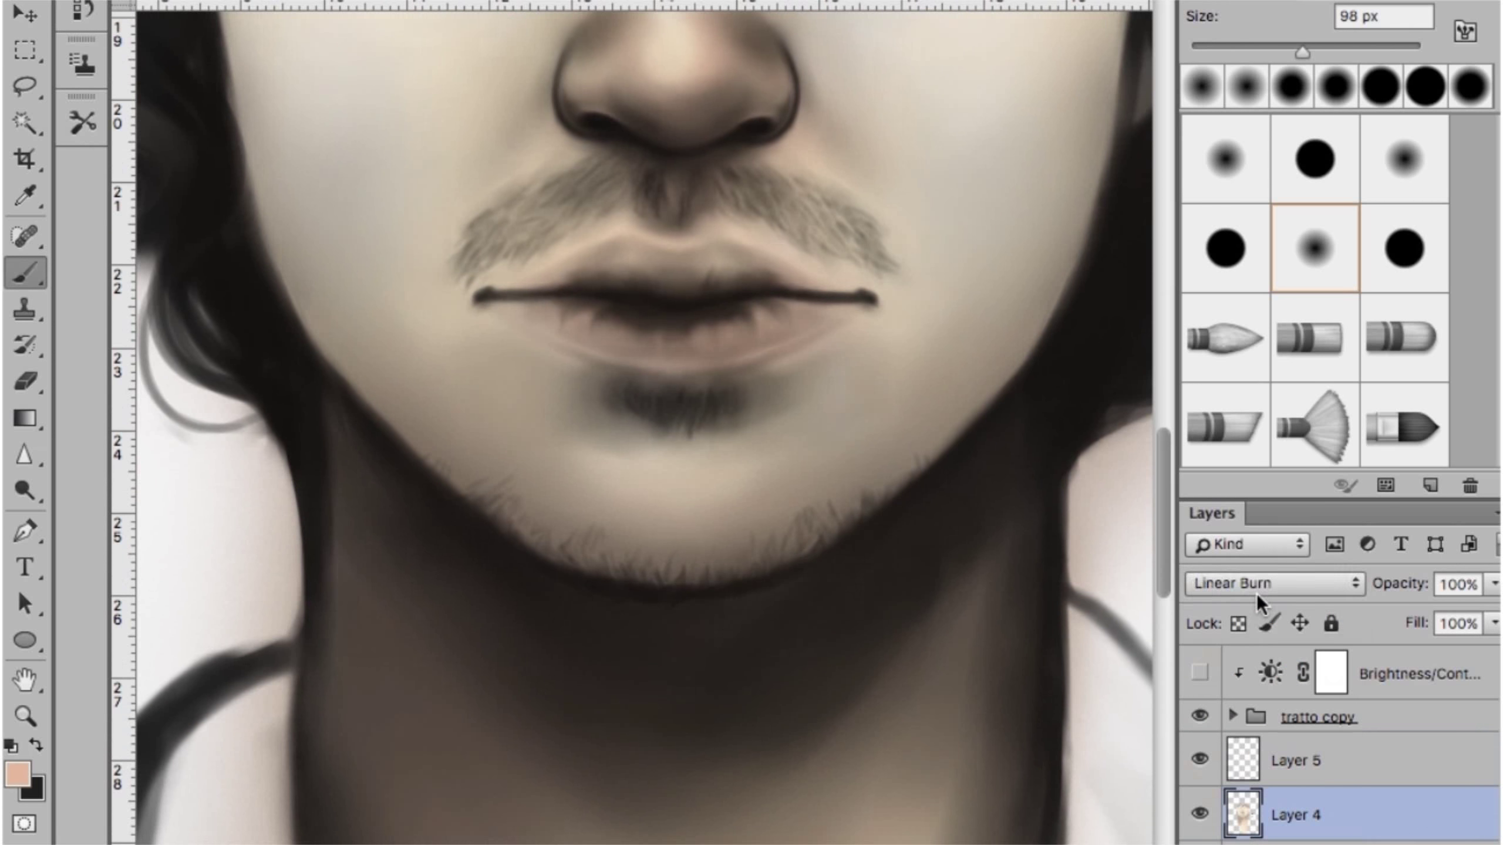
{"action": "left_click", "coordinate": [1254, 585]}
{"action": "left_click", "coordinate": [1254, 685]}
{"action": "left_click", "coordinate": [1254, 582]}
Try Linear Light on the colour layer, view the whole face, then reset it to Normal
{"action": "scroll", "coordinate": [1254, 582], "scroll_direction": "down", "scroll_amount": 2}
{"action": "left_click", "coordinate": [1255, 623]}
{"action": "scroll", "coordinate": [1254, 580], "scroll_direction": "down", "scroll_amount": 3}
{"action": "scroll", "coordinate": [1254, 580], "scroll_direction": "up", "scroll_amount": 3}
{"action": "key", "text": "ctrl+minus"}
{"action": "scroll", "coordinate": [1248, 568], "scroll_direction": "up", "scroll_amount": 6}
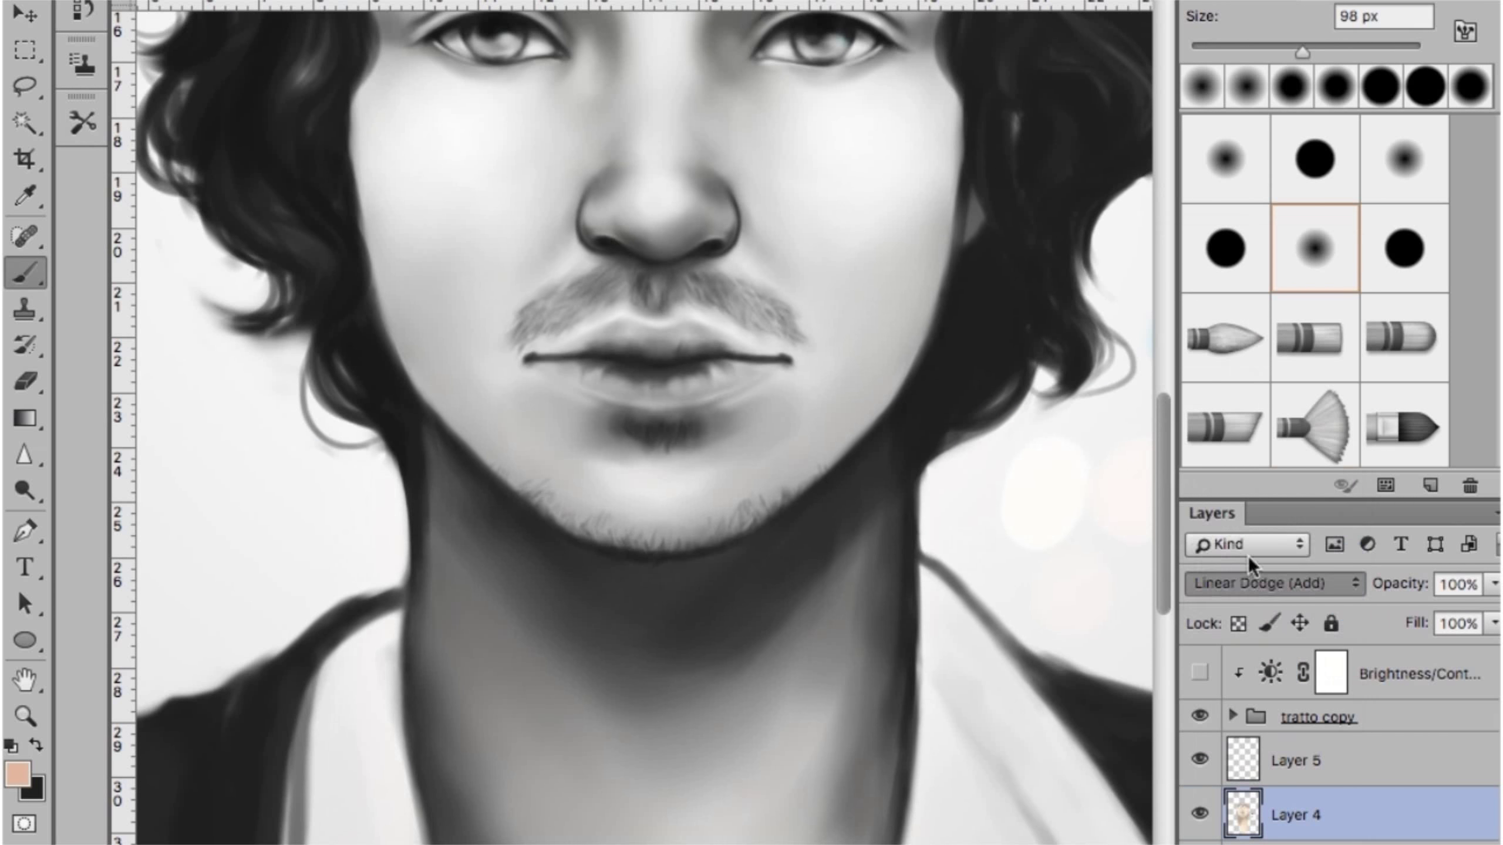
{"action": "scroll", "coordinate": [1254, 586], "scroll_direction": "up", "scroll_amount": 3}
{"action": "scroll", "coordinate": [1255, 590], "scroll_direction": "up", "scroll_amount": 2}
{"action": "left_click", "coordinate": [1259, 585]}
{"action": "left_click", "coordinate": [1258, 426]}
Add a new Layer 6 clipped to tratto copy, in Overlay blend mode
{"action": "left_click", "coordinate": [1318, 716]}
{"action": "key", "text": "ctrl+shift+alt+n"}
{"action": "left_click", "coordinate": [1272, 583]}
{"action": "left_click", "coordinate": [1243, 837]}
Choose a deeper orange as the painting colour for the lips
{"action": "left_click", "coordinate": [1124, 485], "text": "alt"}
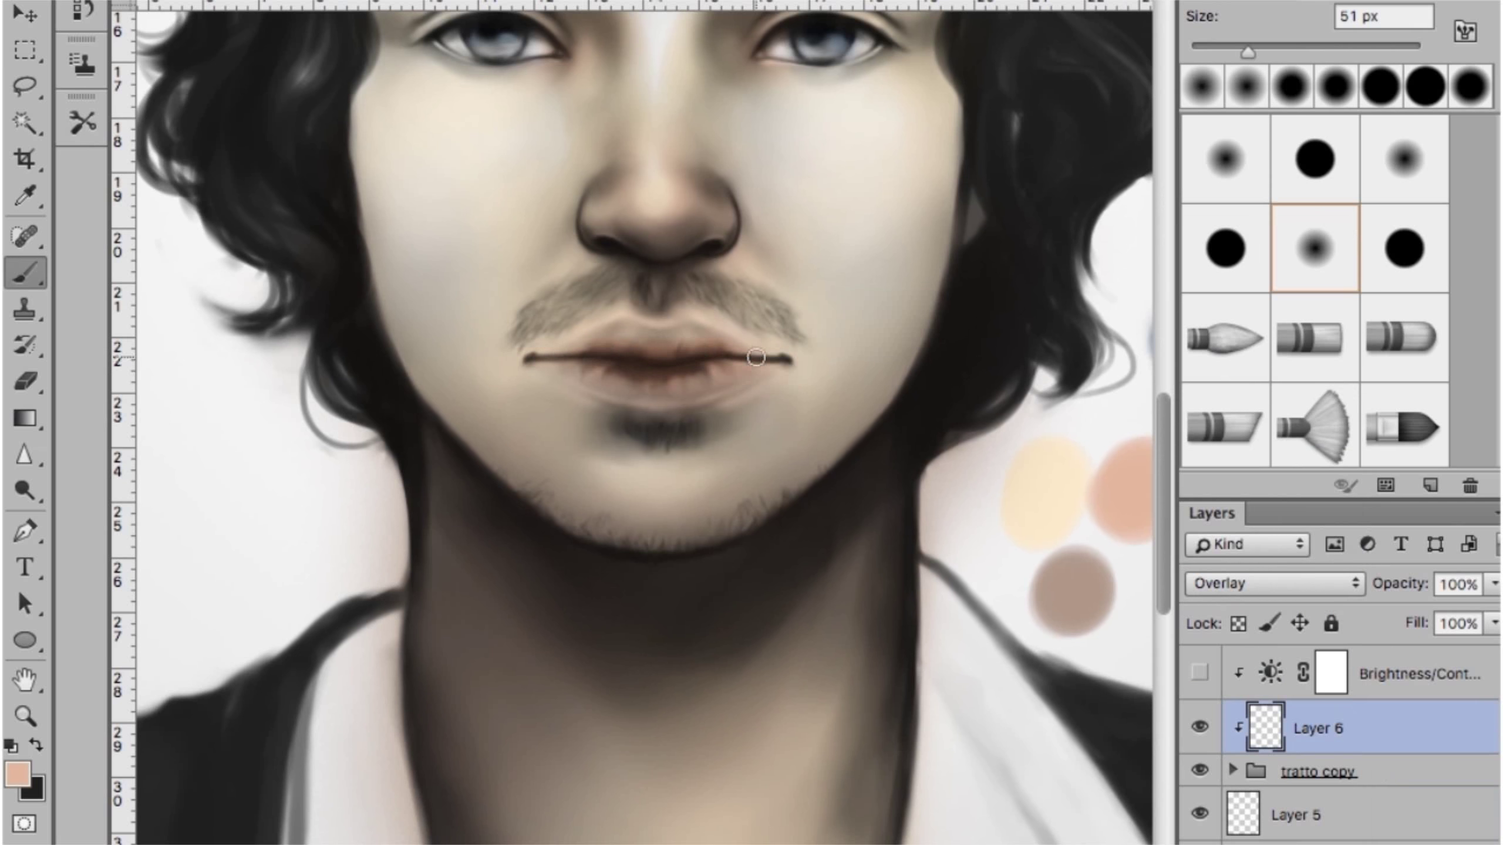
{"action": "left_click", "coordinate": [18, 773]}
{"action": "left_click", "coordinate": [469, 192]}
{"action": "left_click", "coordinate": [972, 111]}
Move Layer 6 above the Brightness/Contrast adjustment and tint the lips with a ~71 px brush
{"action": "left_click_drag", "start_coordinate": [778, 532], "coordinate": [497, 500]}
{"action": "key", "text": "ctrl+bracketright"}
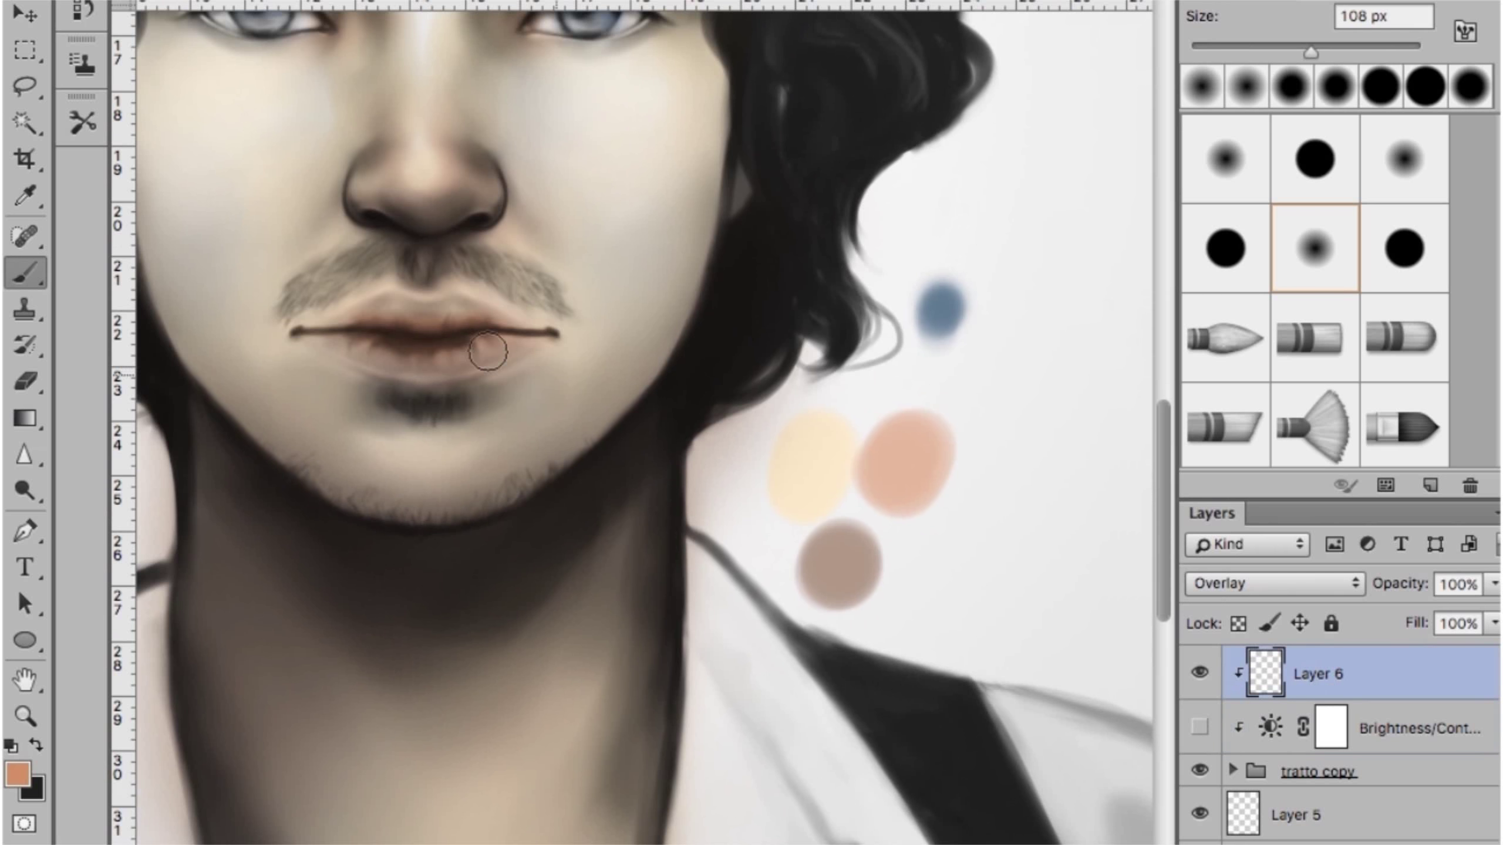
{"action": "scroll", "coordinate": [666, 514], "scroll_direction": "up", "scroll_amount": 5}
{"action": "scroll", "coordinate": [680, 485], "scroll_direction": "left", "scroll_amount": 8}
{"action": "key", "text": "bracketright"}
{"action": "key", "text": "bracketright"}
{"action": "key", "text": "bracketright"}
{"action": "left_click_drag", "start_coordinate": [826, 144], "coordinate": [787, 144]}
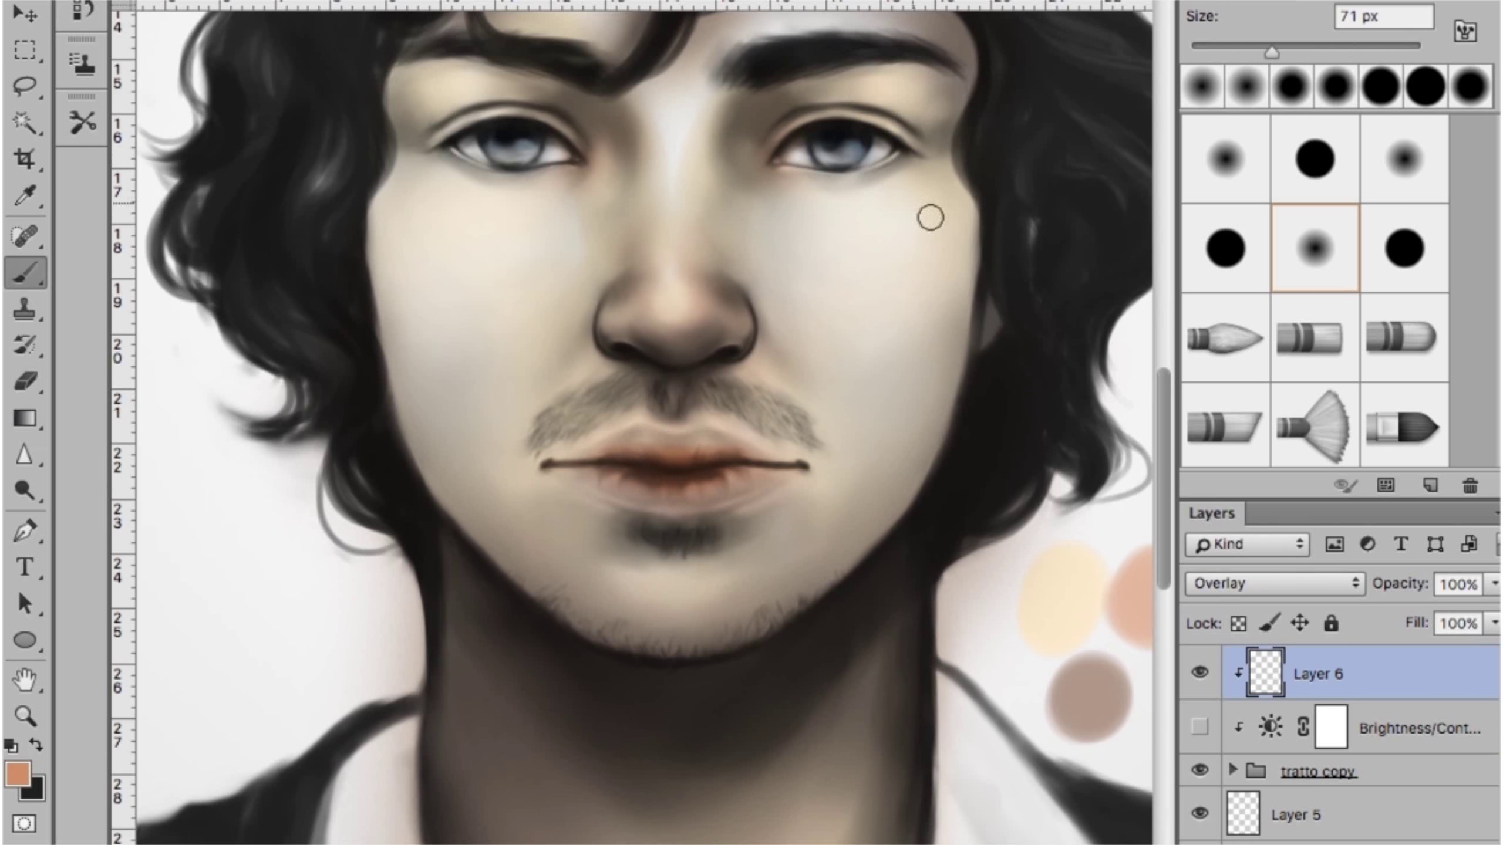
{"action": "key", "text": "h"}
{"action": "left_click_drag", "start_coordinate": [872, 183], "coordinate": [849, 187]}
{"action": "scroll", "coordinate": [805, 198], "scroll_direction": "up", "scroll_amount": 2}
{"action": "scroll", "coordinate": [805, 199], "scroll_direction": "right", "scroll_amount": 3}
{"action": "key", "text": "ctrl+minus"}
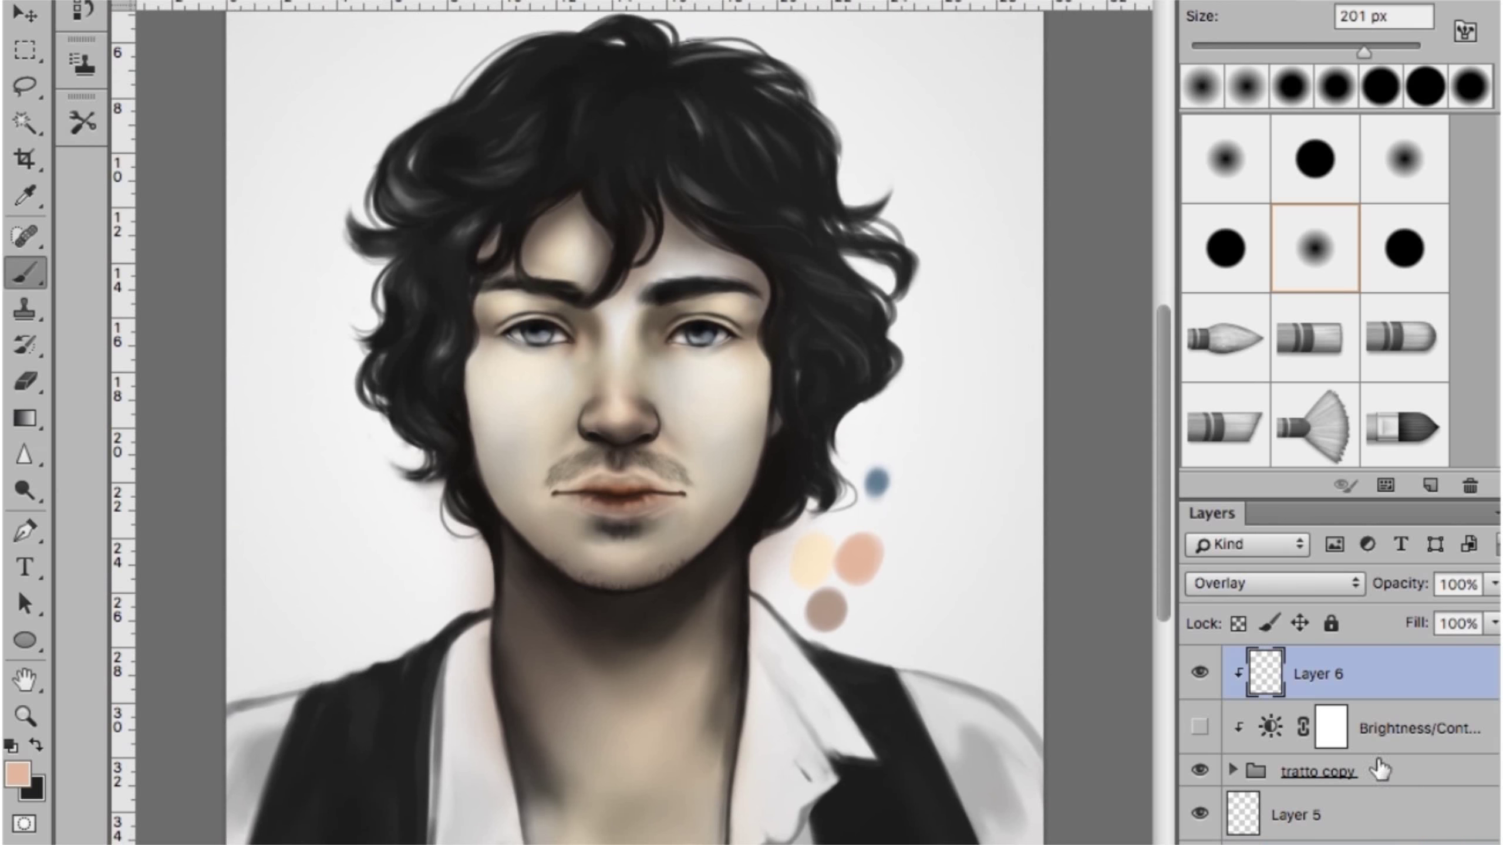
Create a new layer named bianco with white as the painting colour
{"action": "key", "text": "ctrl+shift+alt+n"}
{"action": "double_click", "coordinate": [1296, 673]}
{"action": "type", "text": "bianco"}
{"action": "key", "text": "Return"}
{"action": "left_click", "coordinate": [999, 349], "text": "alt"}
Paint a white catchlight in the left eye with a 12–18 px brush
{"action": "mouse_move", "coordinate": [697, 388]}
{"action": "left_mouse_down"}
{"action": "mouse_move", "coordinate": [677, 388]}
{"action": "mouse_move", "coordinate": [671, 334]}
{"action": "left_mouse_up"}
{"action": "key", "text": "ctrl+plus"}
{"action": "left_click_drag", "start_coordinate": [416, 191], "coordinate": [408, 192]}
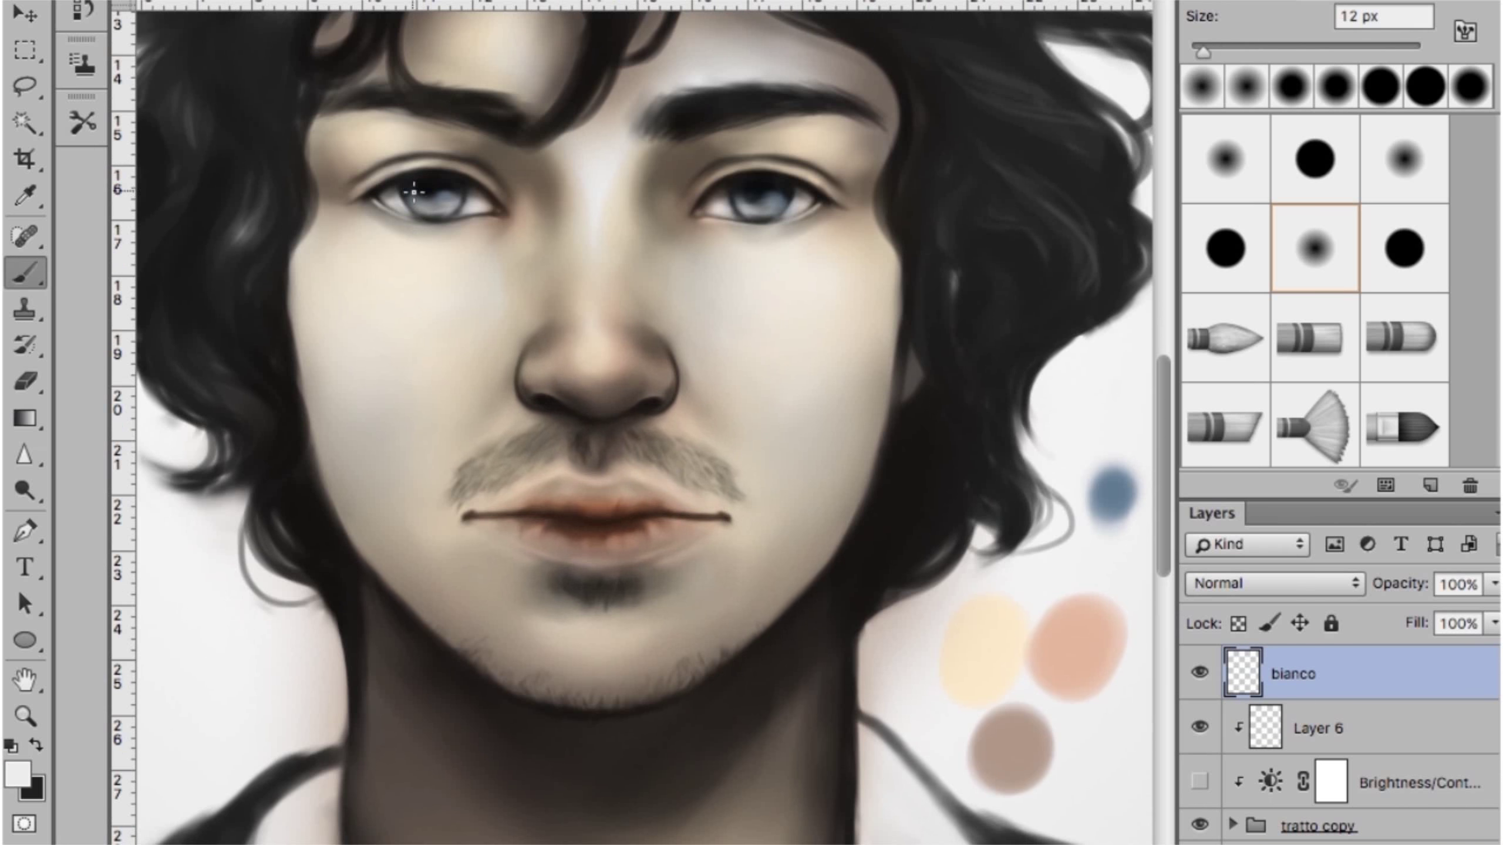
{"action": "left_click", "coordinate": [417, 189]}
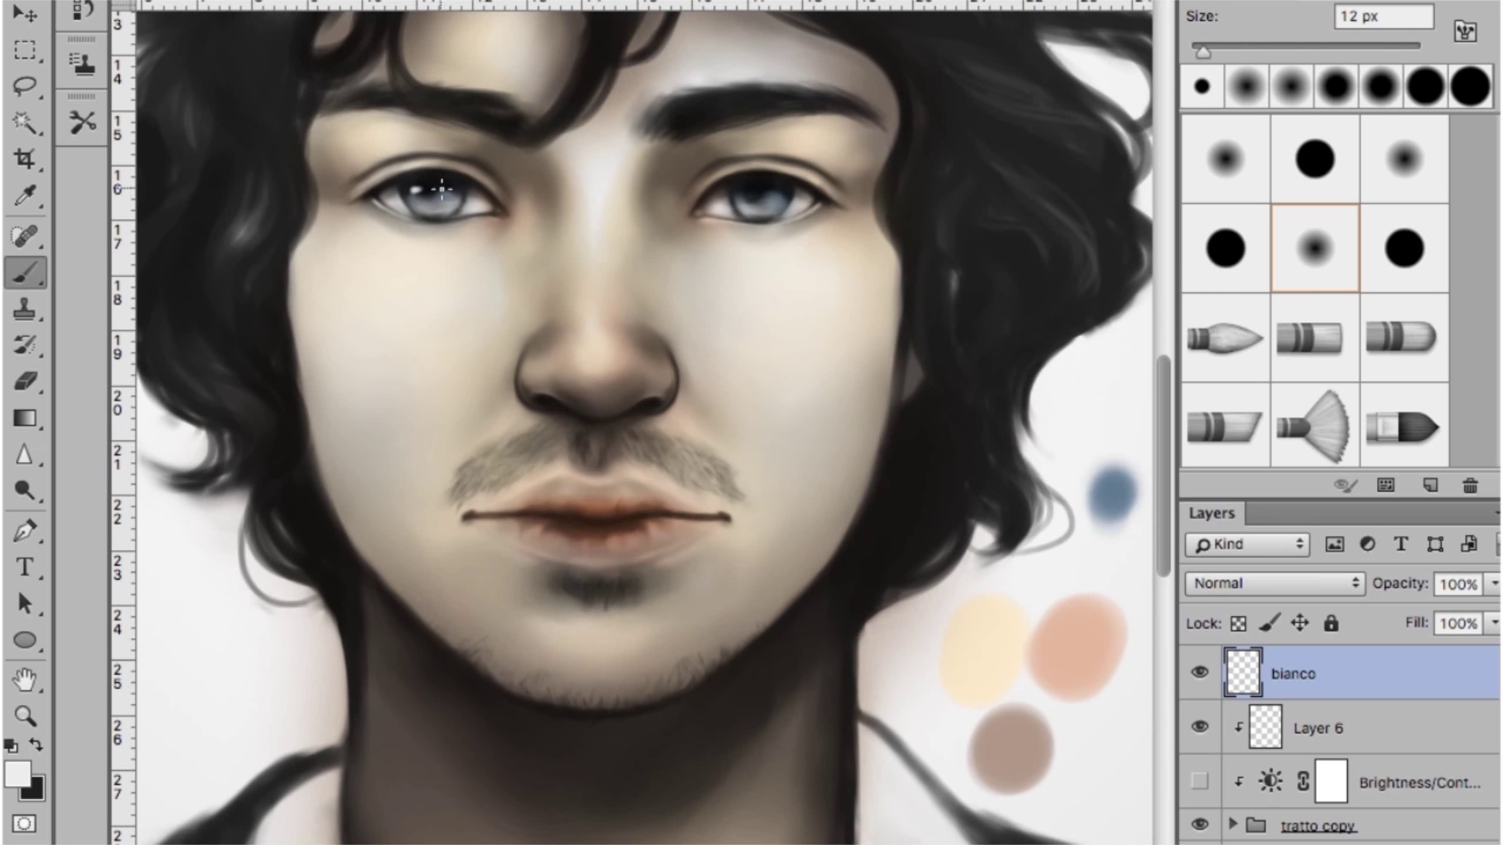
{"action": "key", "text": "ctrl+plus"}
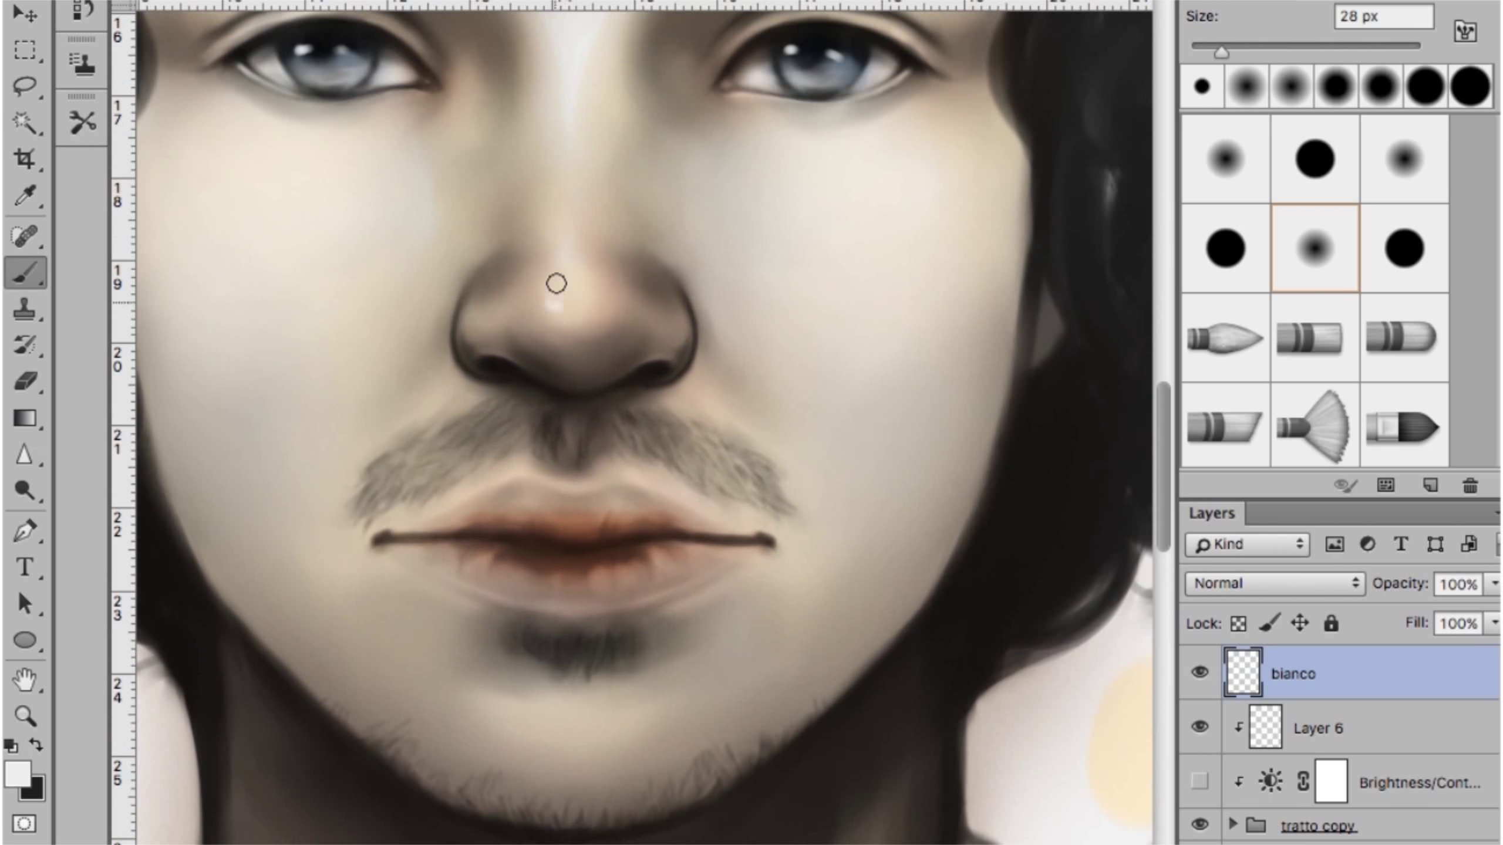
{"action": "left_click_drag", "start_coordinate": [615, 312], "coordinate": [609, 311]}
{"action": "key", "text": "ctrl+minus"}
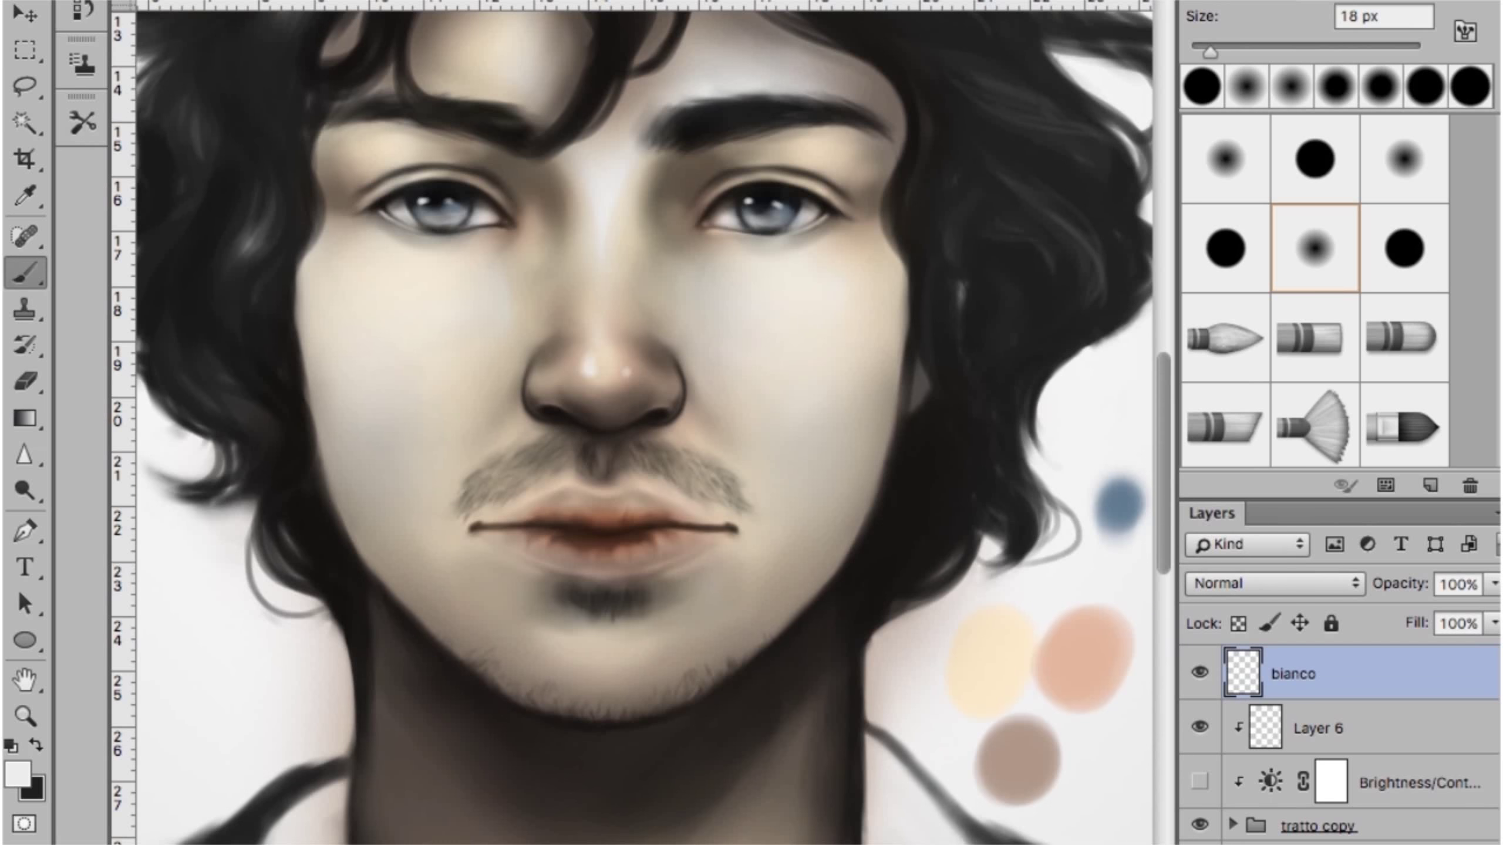
Refine the white highlights around the nose and mouth, alternating Brush and Eraser
{"action": "key", "text": "e"}
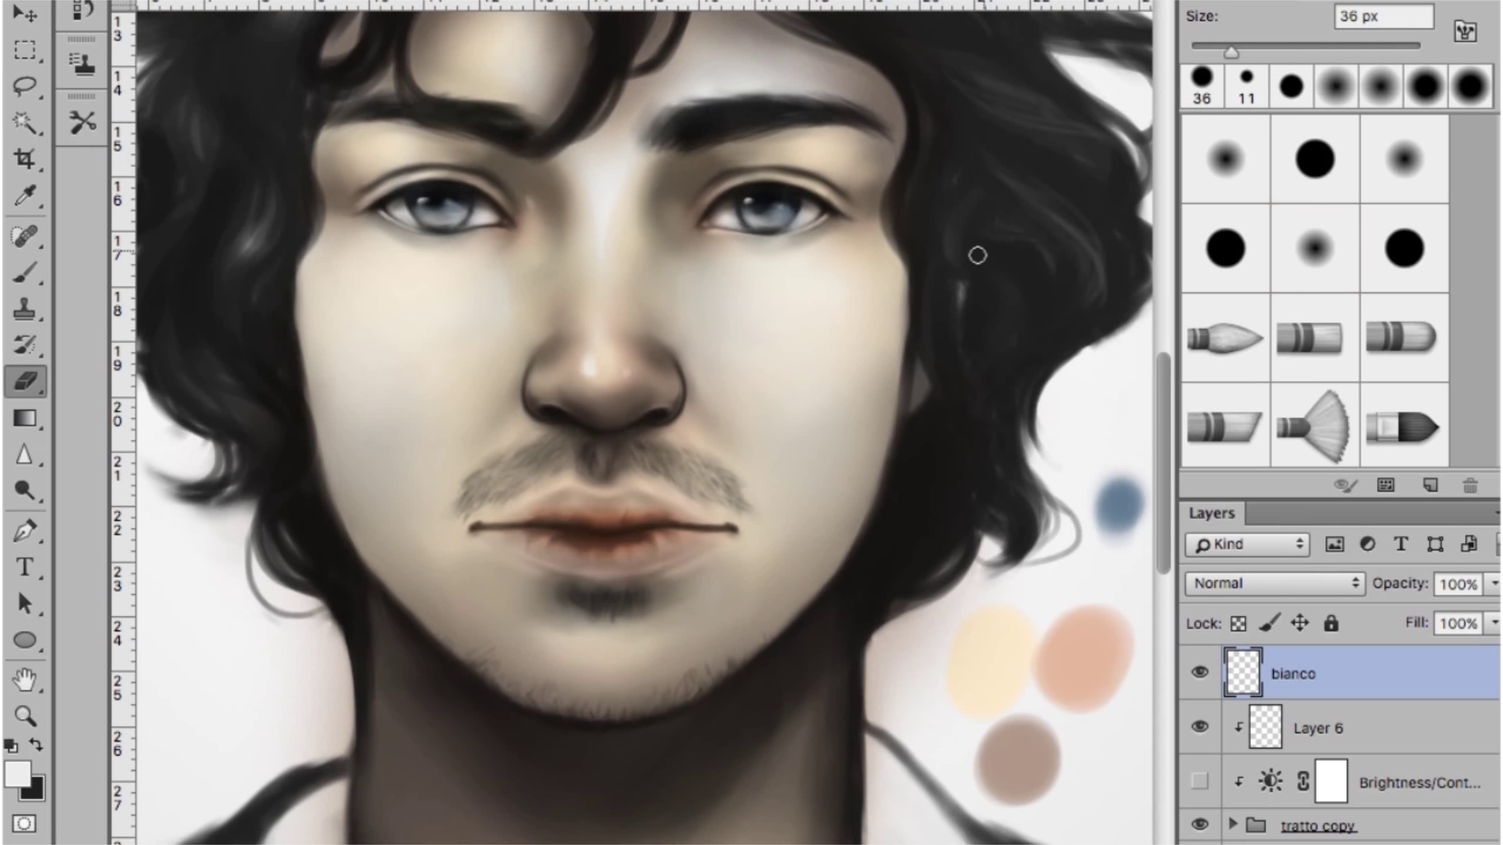
{"action": "key", "text": "b"}
{"action": "key", "text": "ctrl+plus"}
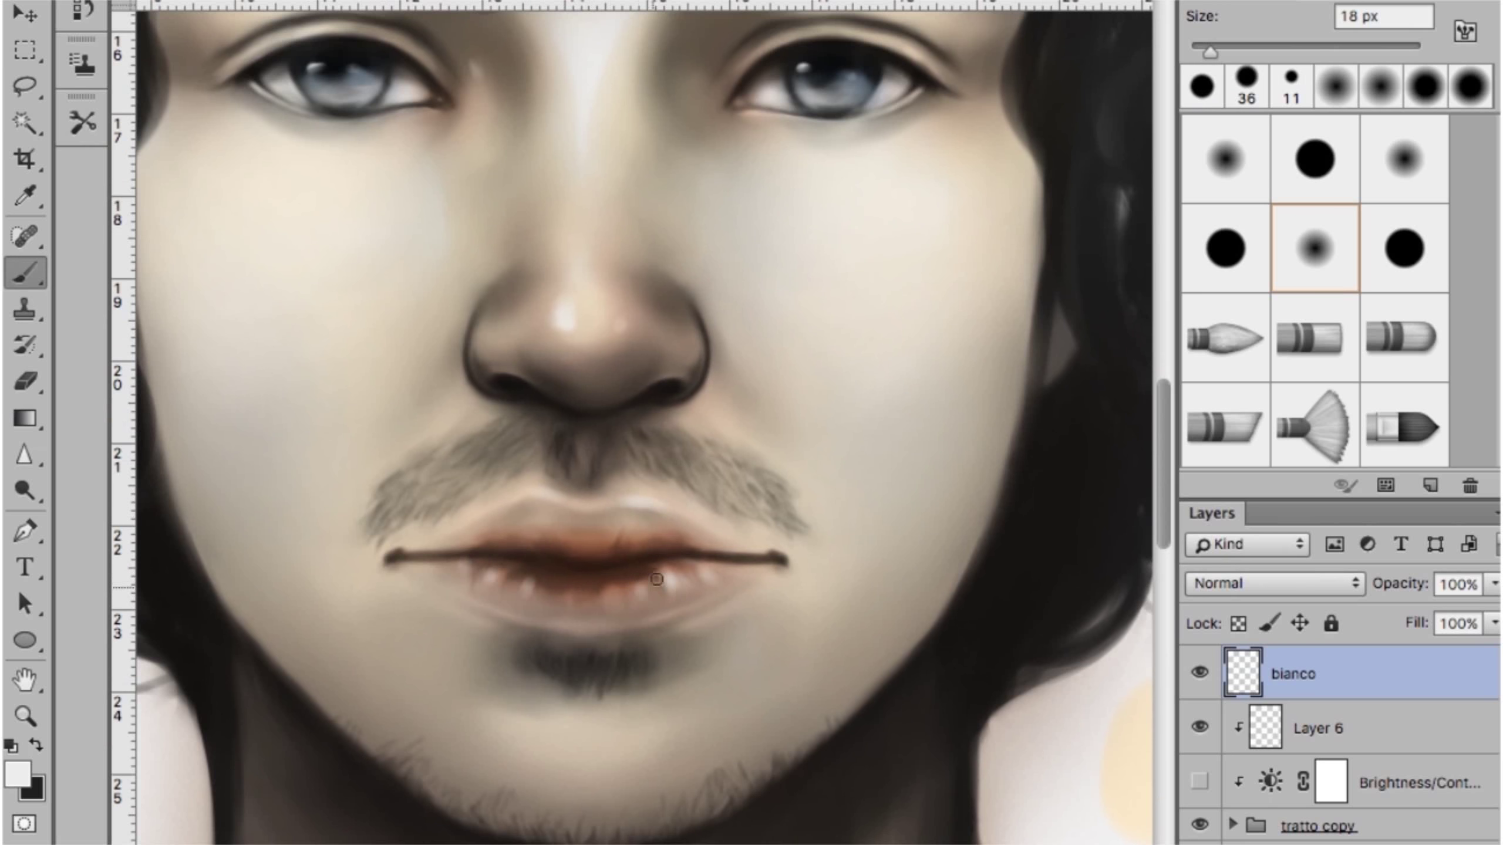
{"action": "key", "text": "e"}
{"action": "key", "text": "ctrl+minus"}
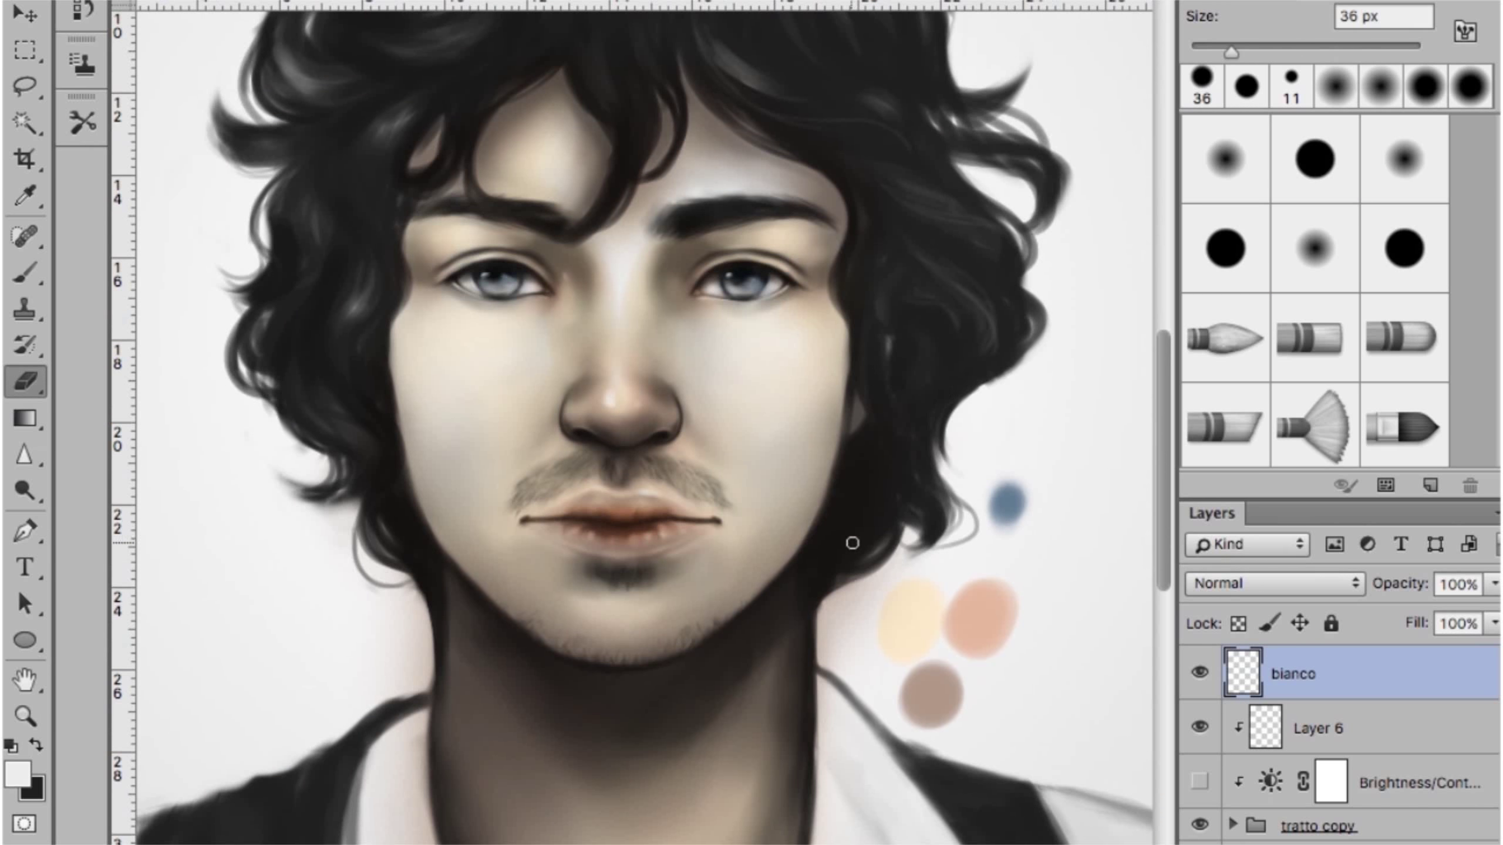
{"action": "key", "text": "b"}
Touch up the mouth highlights with a ~56 px brush, toggling between Brush and Eraser
{"action": "key", "text": "ctrl+plus"}
{"action": "key", "text": "e"}
{"action": "key", "text": "b"}
{"action": "left_click_drag", "start_coordinate": [624, 658], "coordinate": [612, 663]}
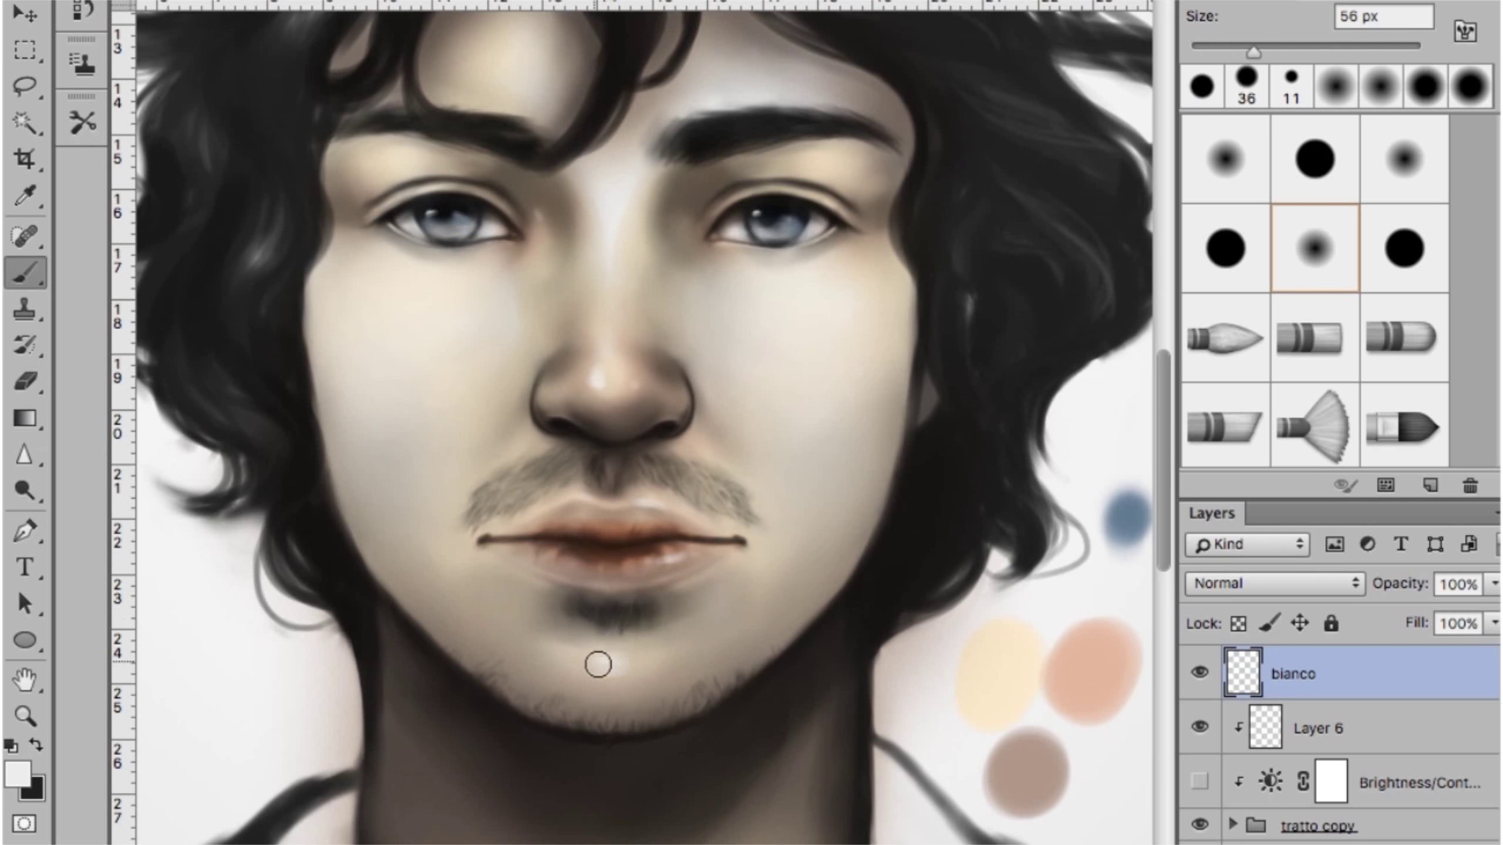
{"action": "key", "text": "e"}
{"action": "key", "text": "b"}
{"action": "key", "text": "e"}
{"action": "key", "text": "b"}
Dab a soft white highlight on the cheek with an enlarged brush, then shrink it
{"action": "left_click_drag", "start_coordinate": [848, 342], "coordinate": [899, 342]}
{"action": "left_click", "coordinate": [848, 342]}
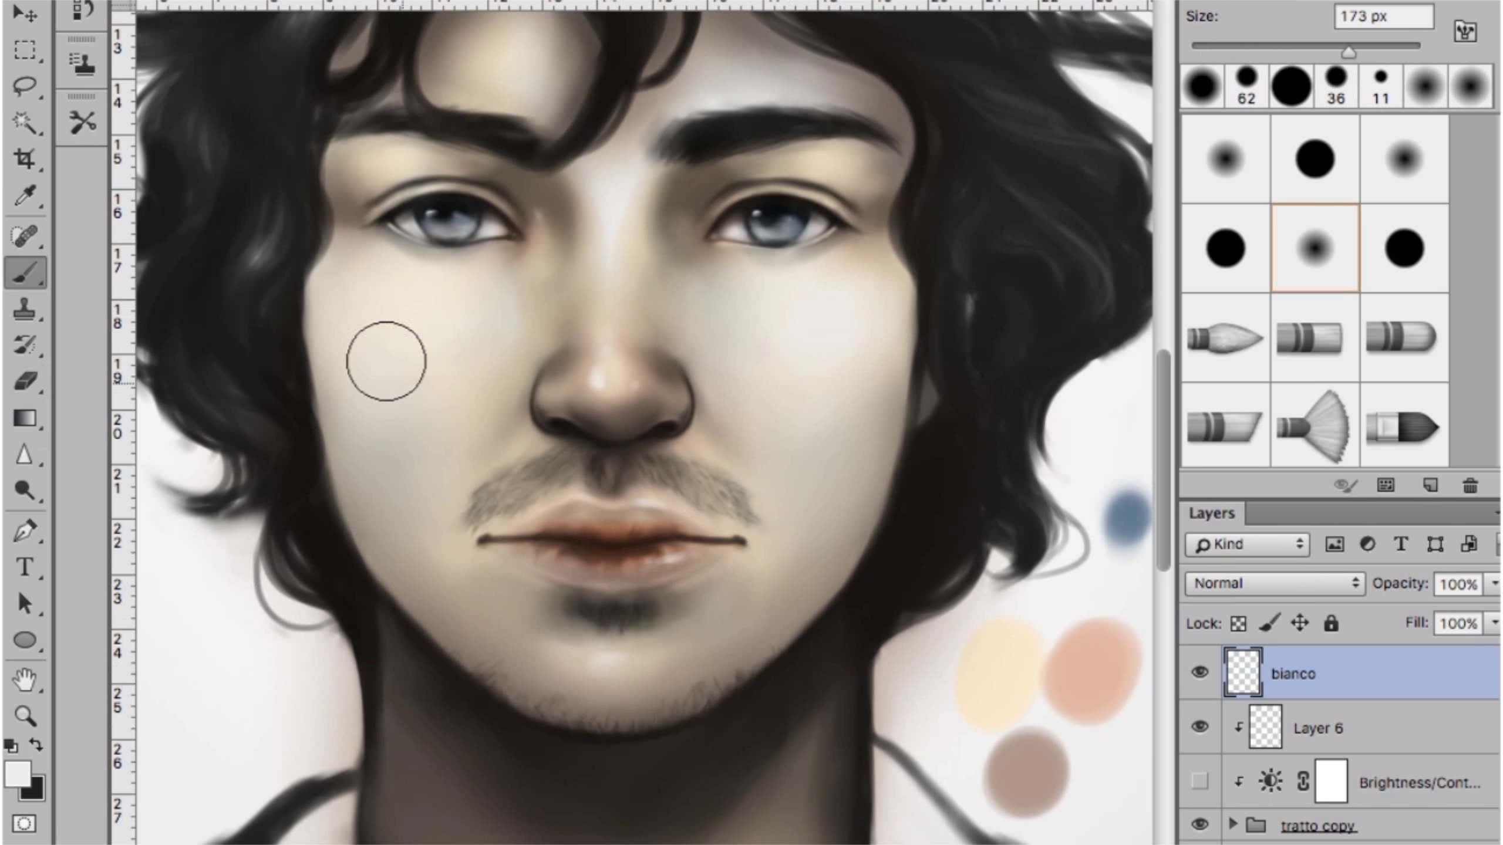
{"action": "left_click_drag", "start_coordinate": [828, 166], "coordinate": [836, 164]}
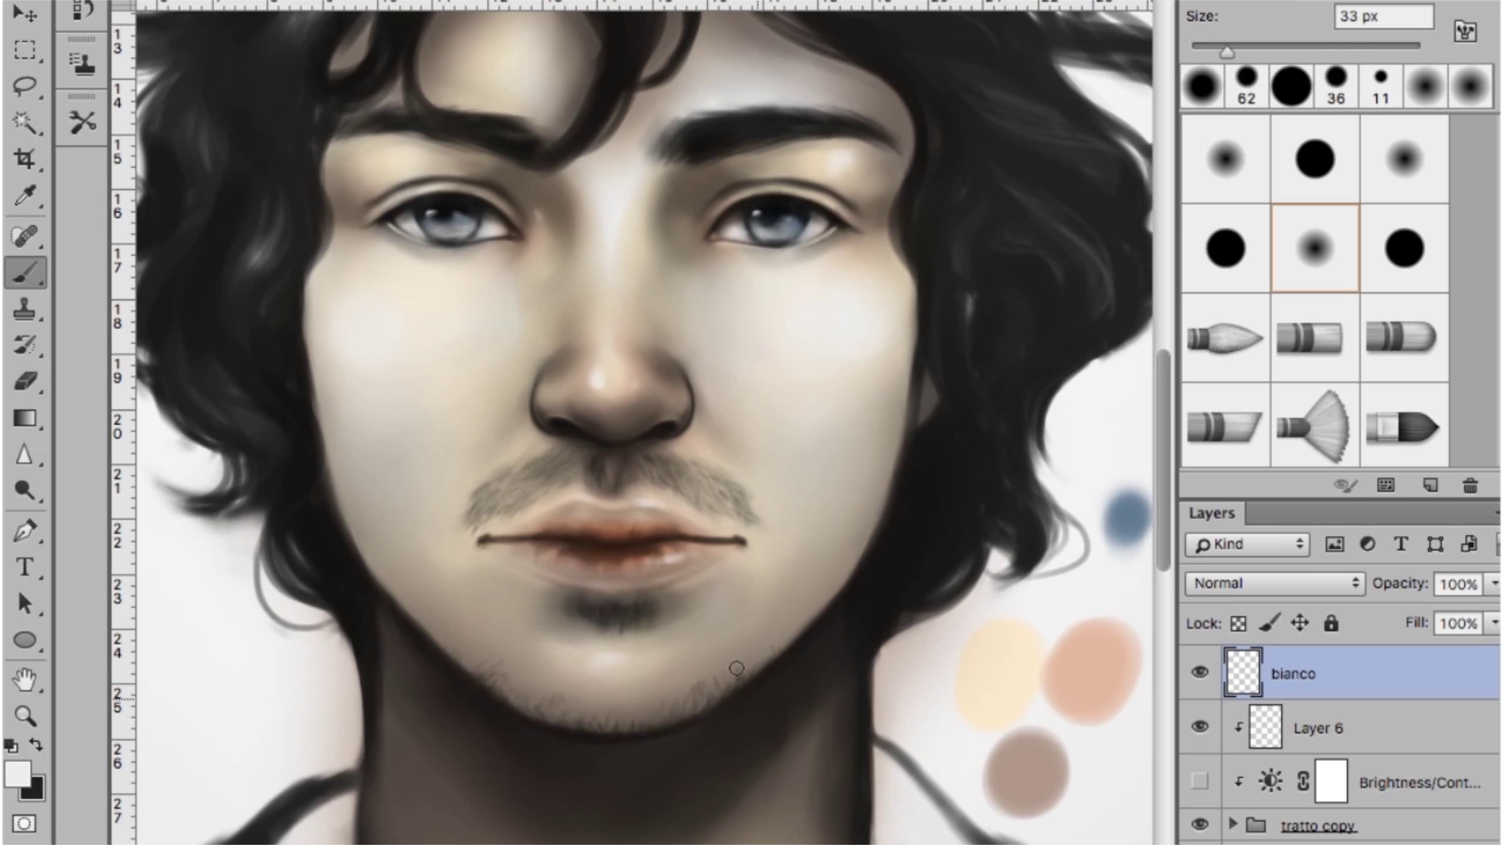
{"action": "key", "text": "ctrl+minus"}
{"action": "key", "text": "ctrl+plus"}
{"action": "scroll", "coordinate": [811, 407], "scroll_direction": "right", "scroll_amount": 5}
{"action": "scroll", "coordinate": [812, 407], "scroll_direction": "up", "scroll_amount": 3}
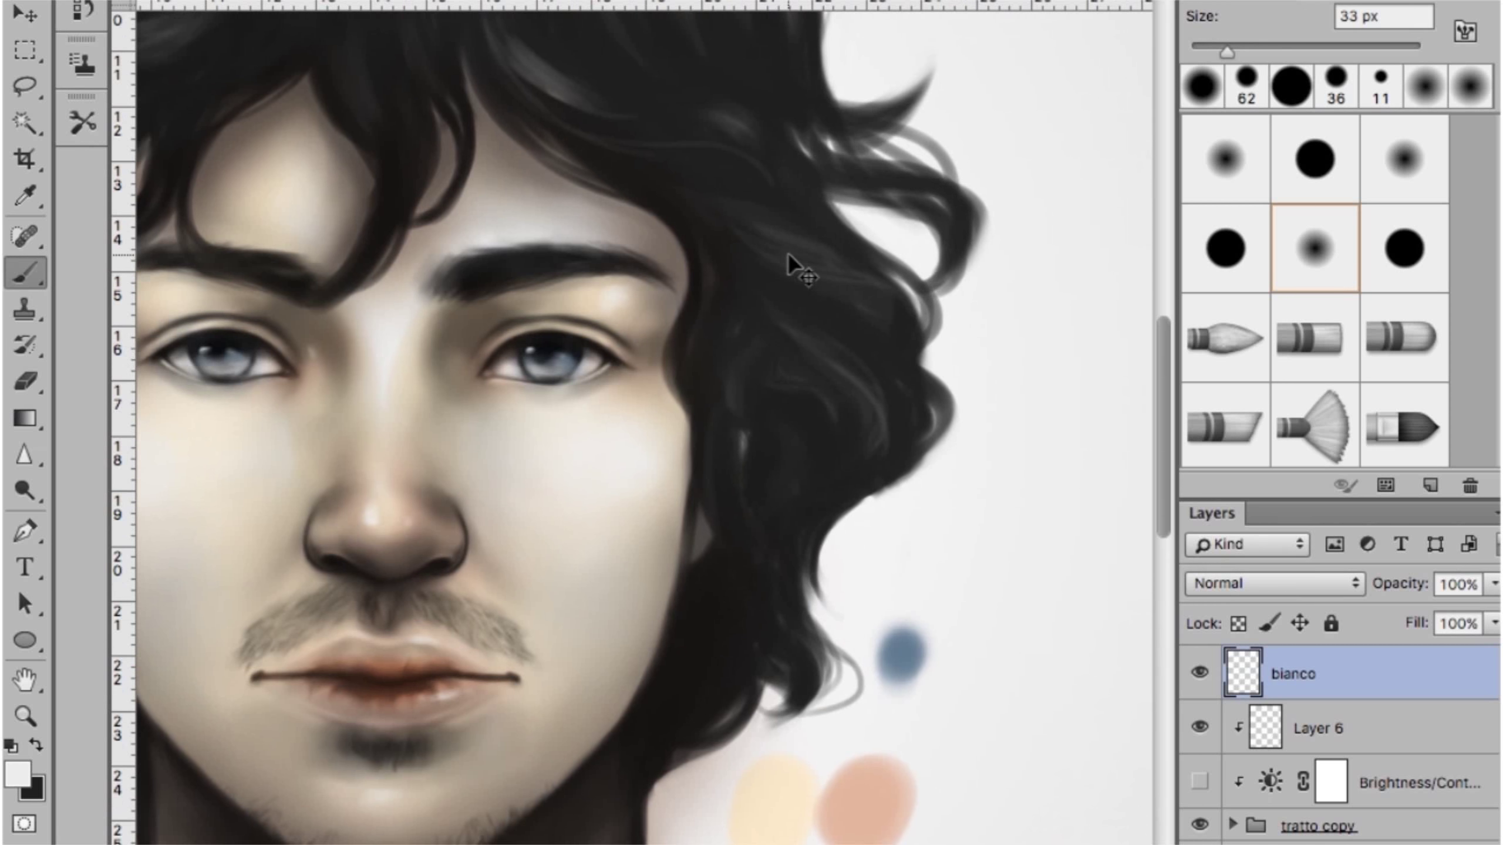
{"action": "key", "text": "ctrl+minus"}
{"action": "key", "text": "ctrl+minus"}
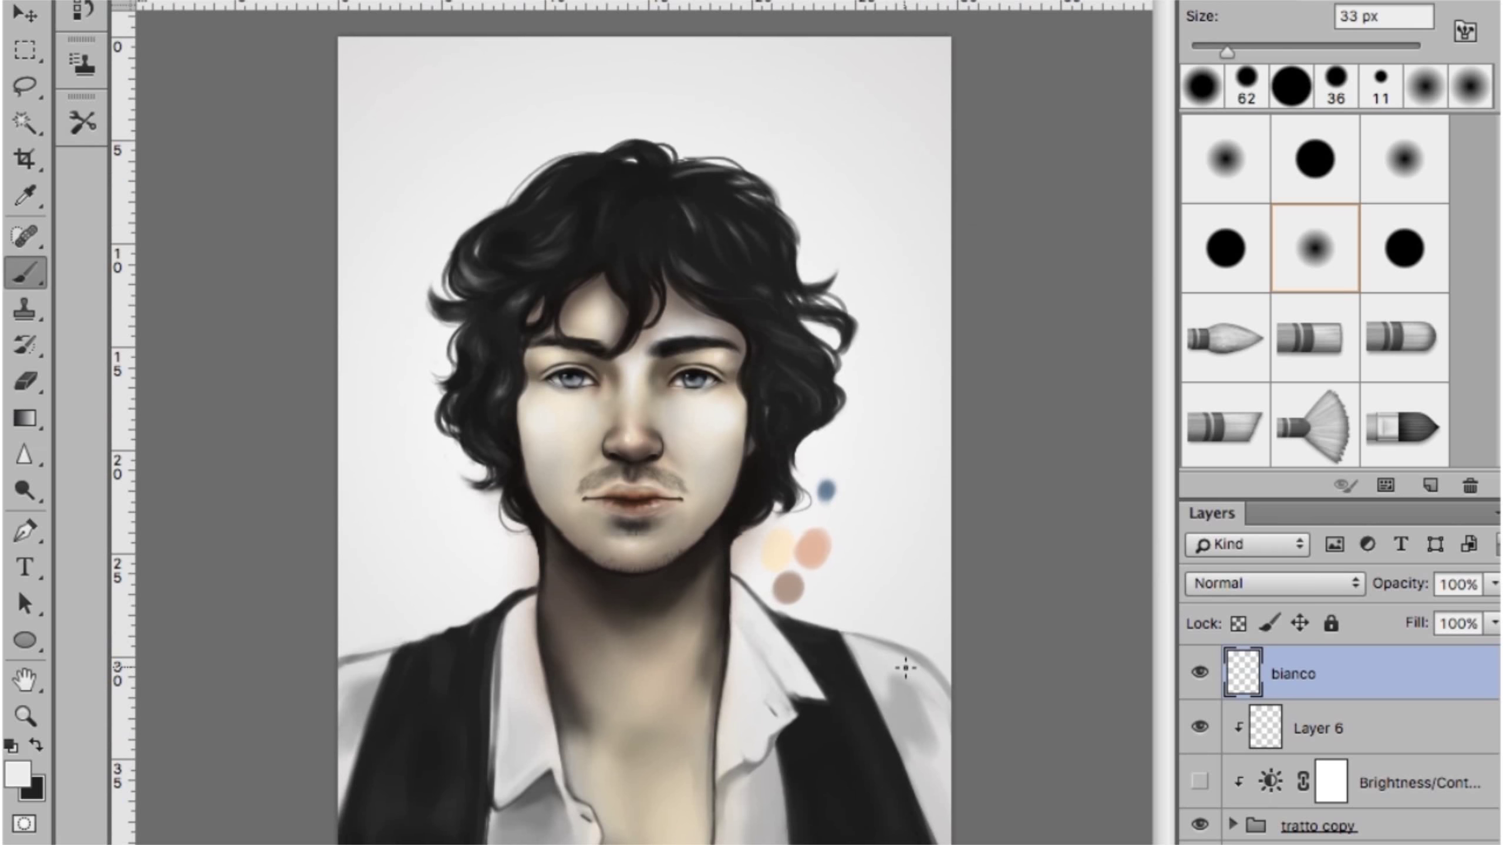
{"action": "key", "text": "ctrl+plus"}
{"action": "key", "text": "ctrl+minus"}
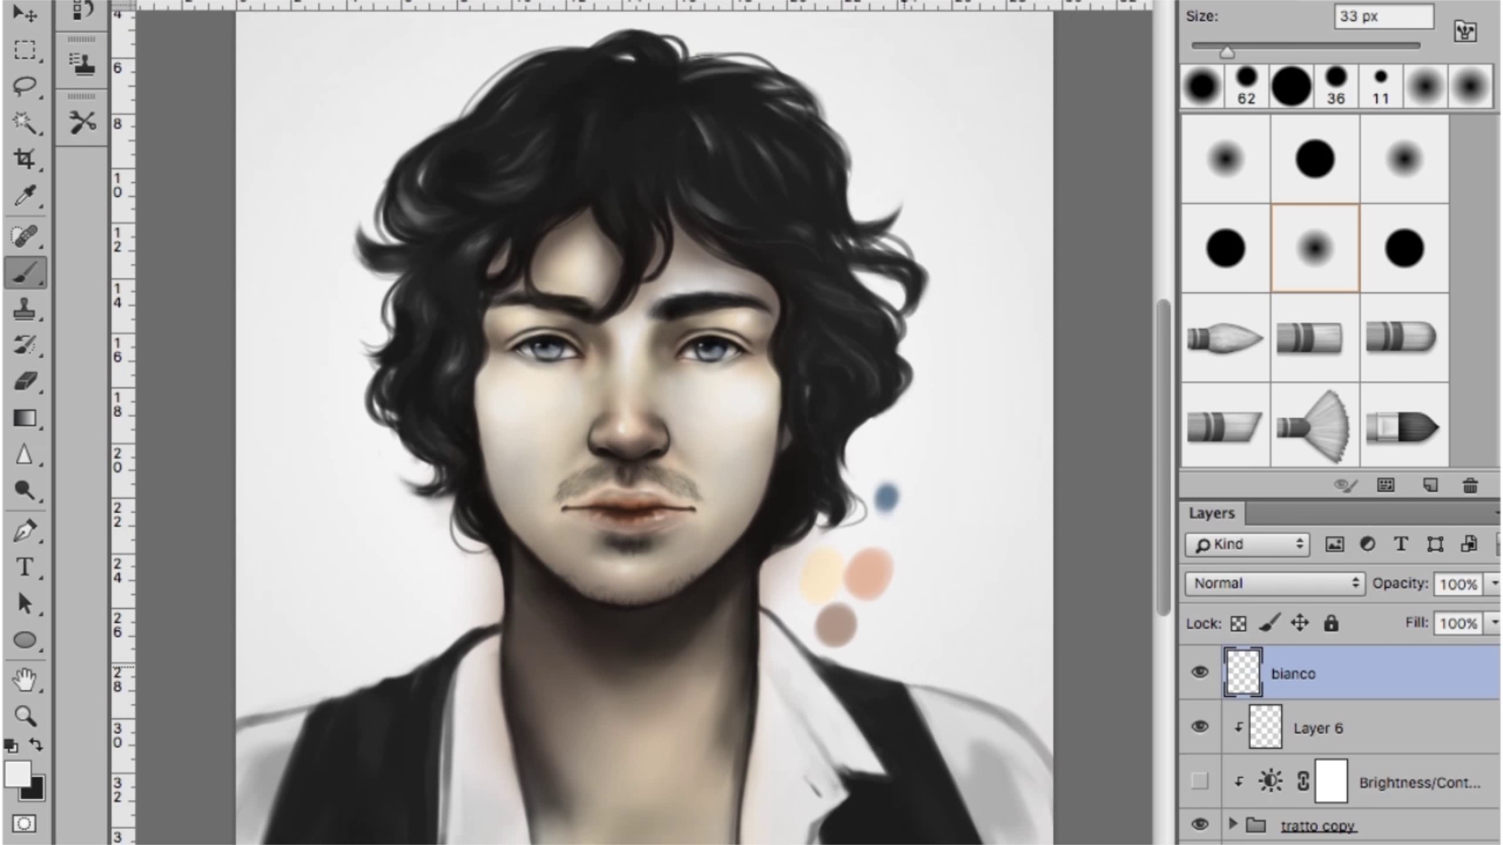
{"action": "key", "text": "ctrl+minus"}
{"action": "key", "text": "ctrl+plus"}
{"action": "key", "text": "ctrl+plus"}
{"action": "key", "text": "ctrl+plus"}
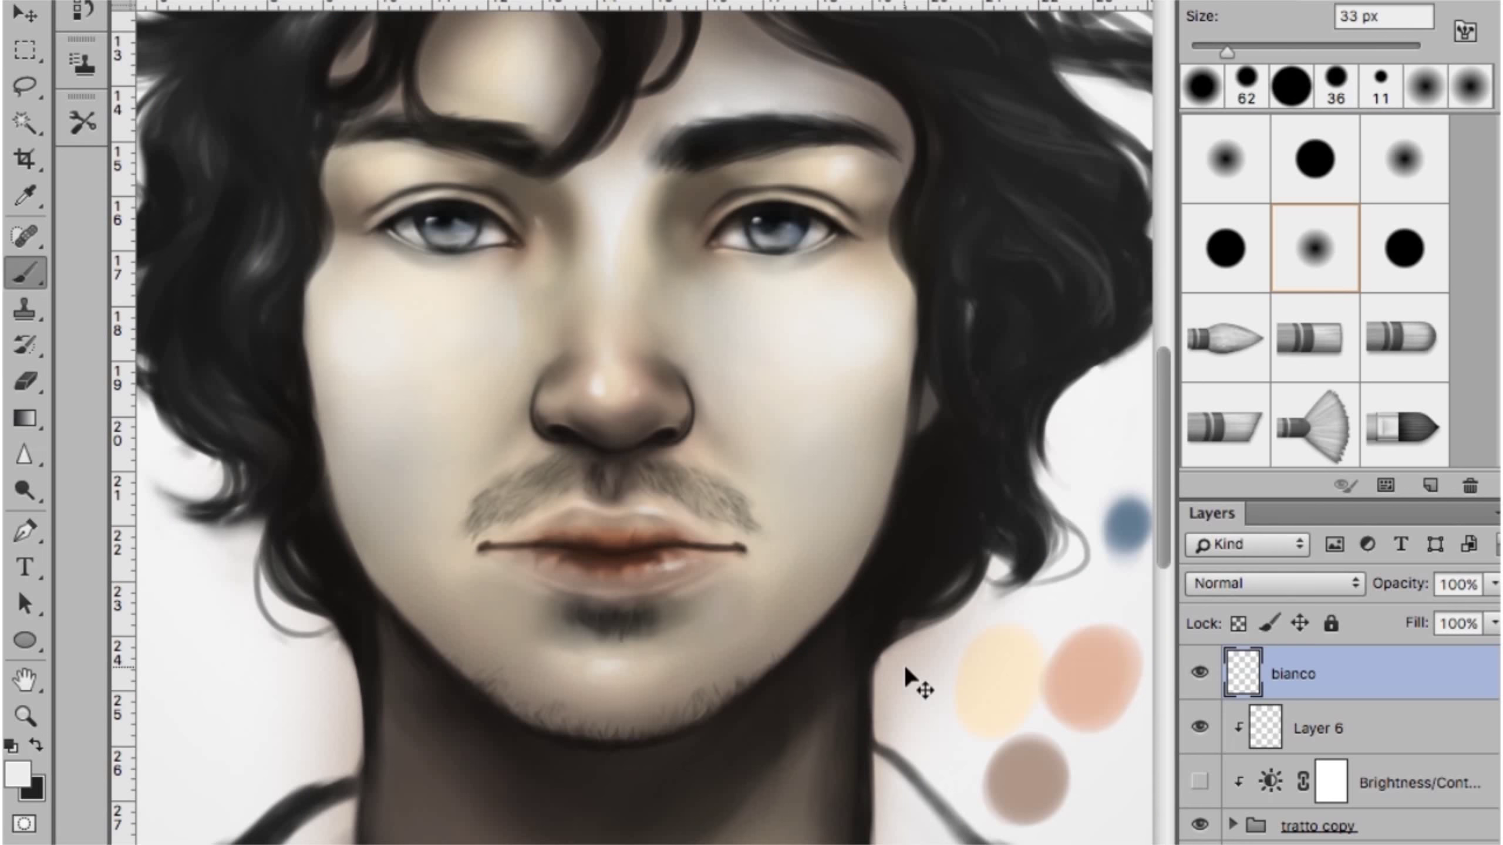
{"action": "key", "text": "ctrl+minus"}
{"action": "key", "text": "ctrl+minus"}
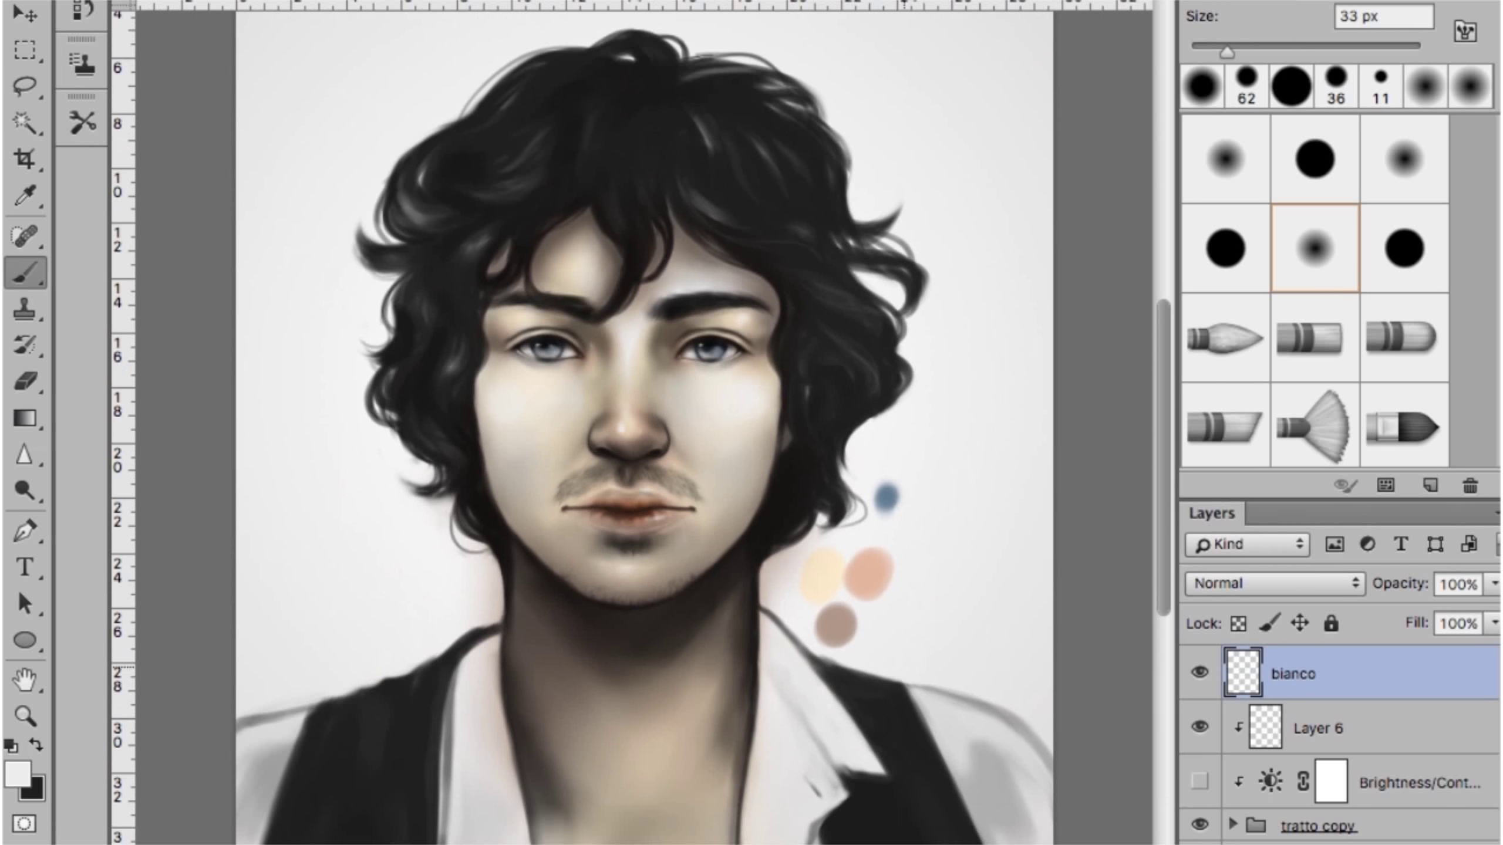
{"action": "key", "text": "ctrl+plus"}
{"action": "key", "text": "ctrl+plus"}
{"action": "key", "text": "ctrl+minus"}
{"action": "key", "text": "ctrl+minus"}
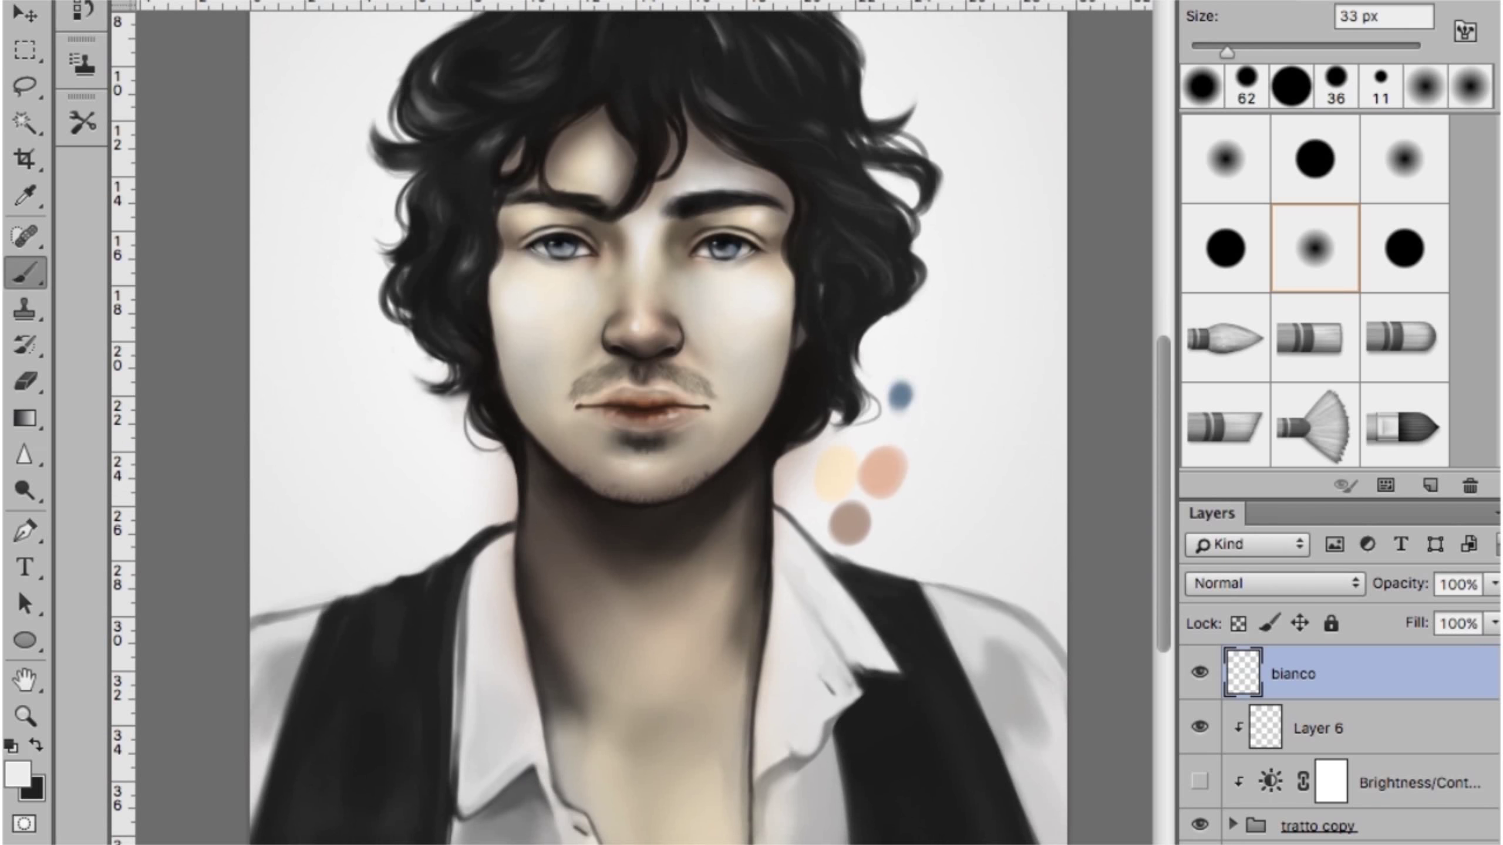
{"action": "key", "text": "ctrl+plus"}
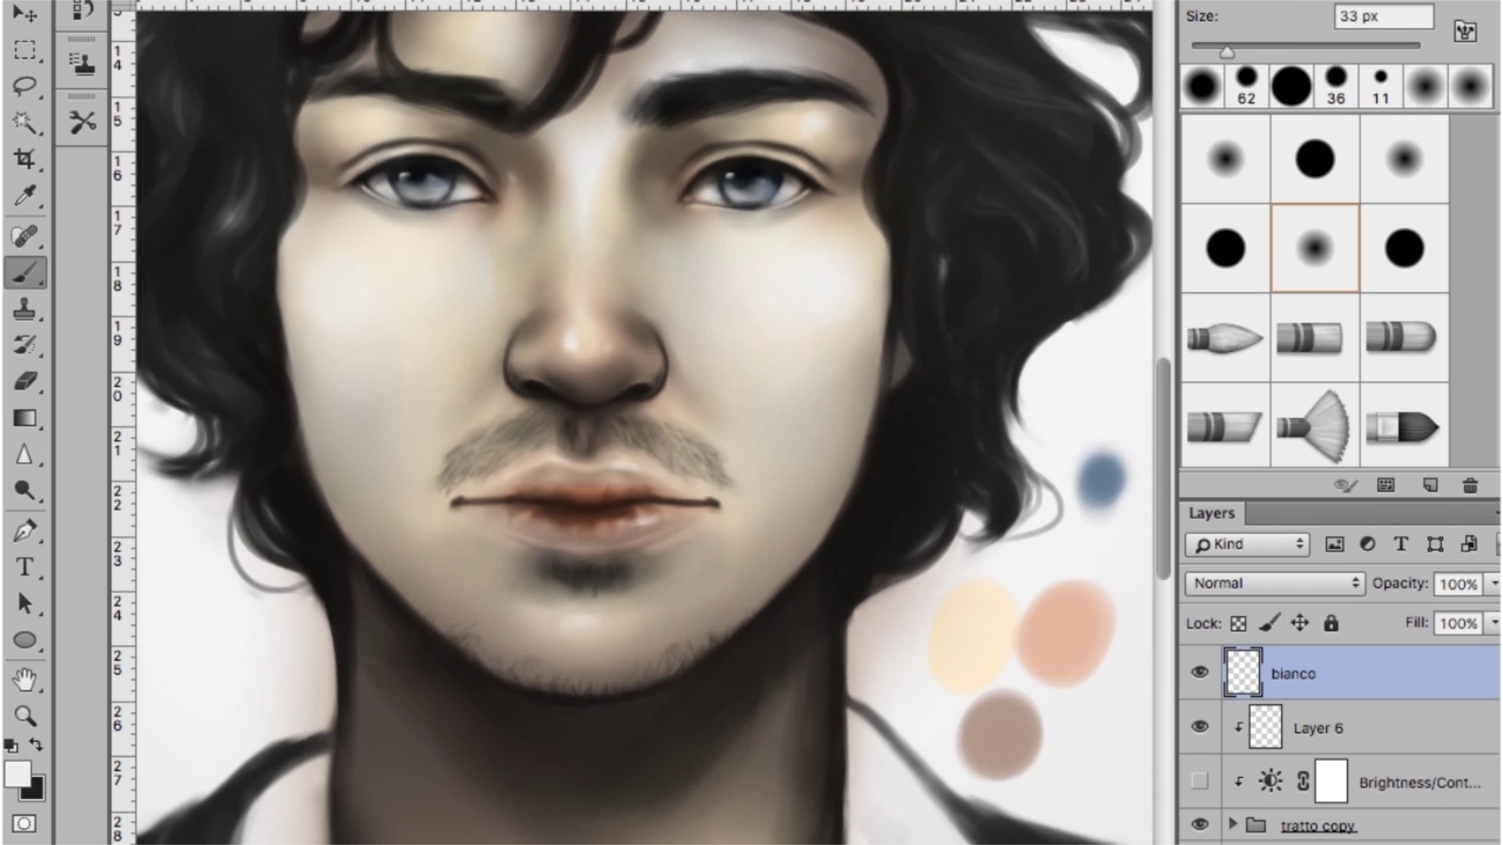
{"action": "left_click", "coordinate": [1414, 825]}
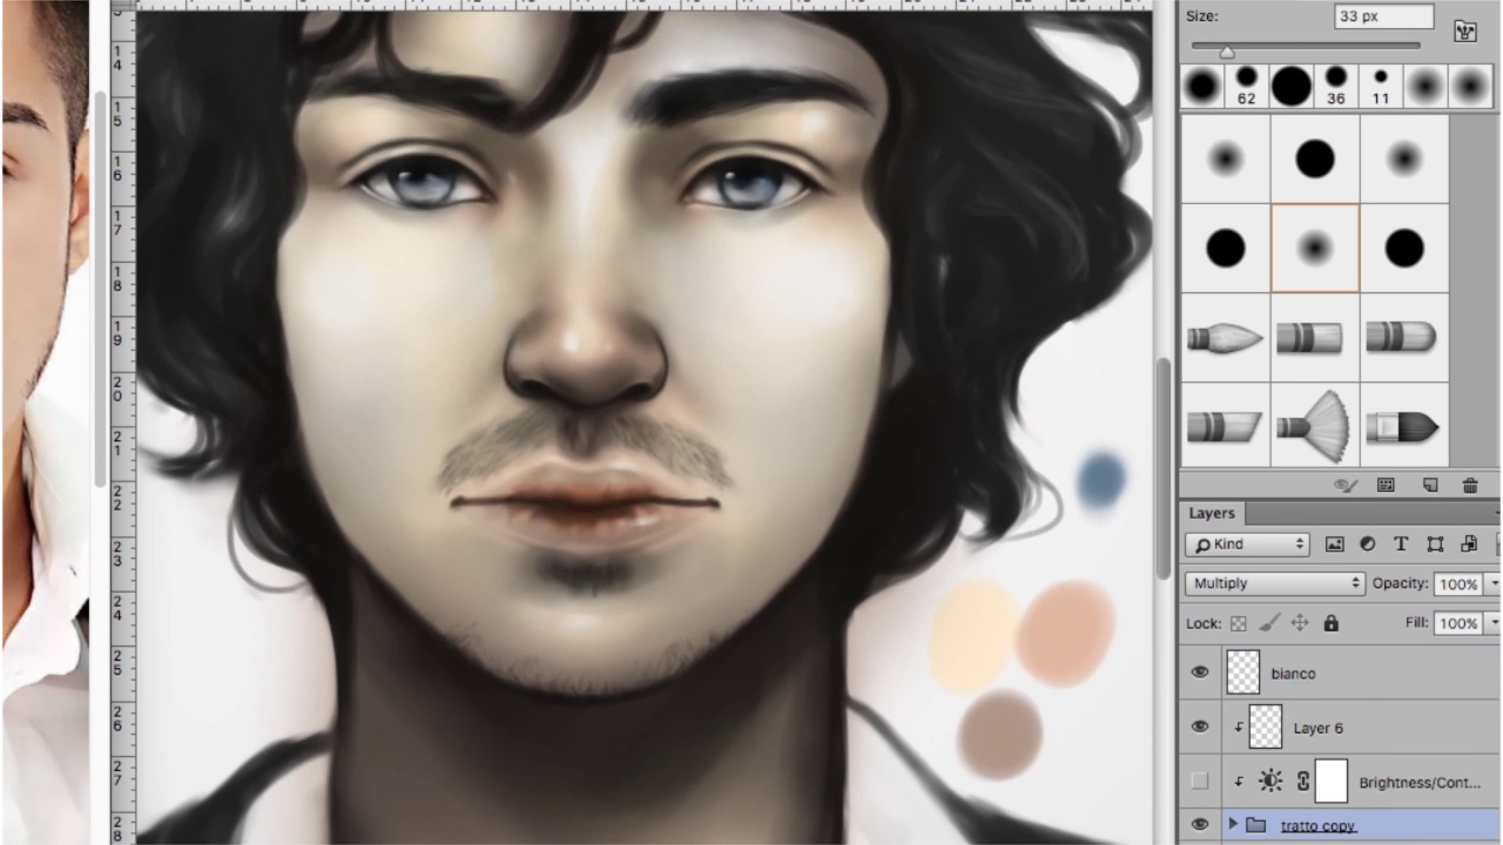
Expand tratto copy and Liquify its line art with a ~217 brush, slimming cheeks and jaw
{"action": "key", "text": "super+minus"}
{"action": "left_click", "coordinate": [1232, 824]}
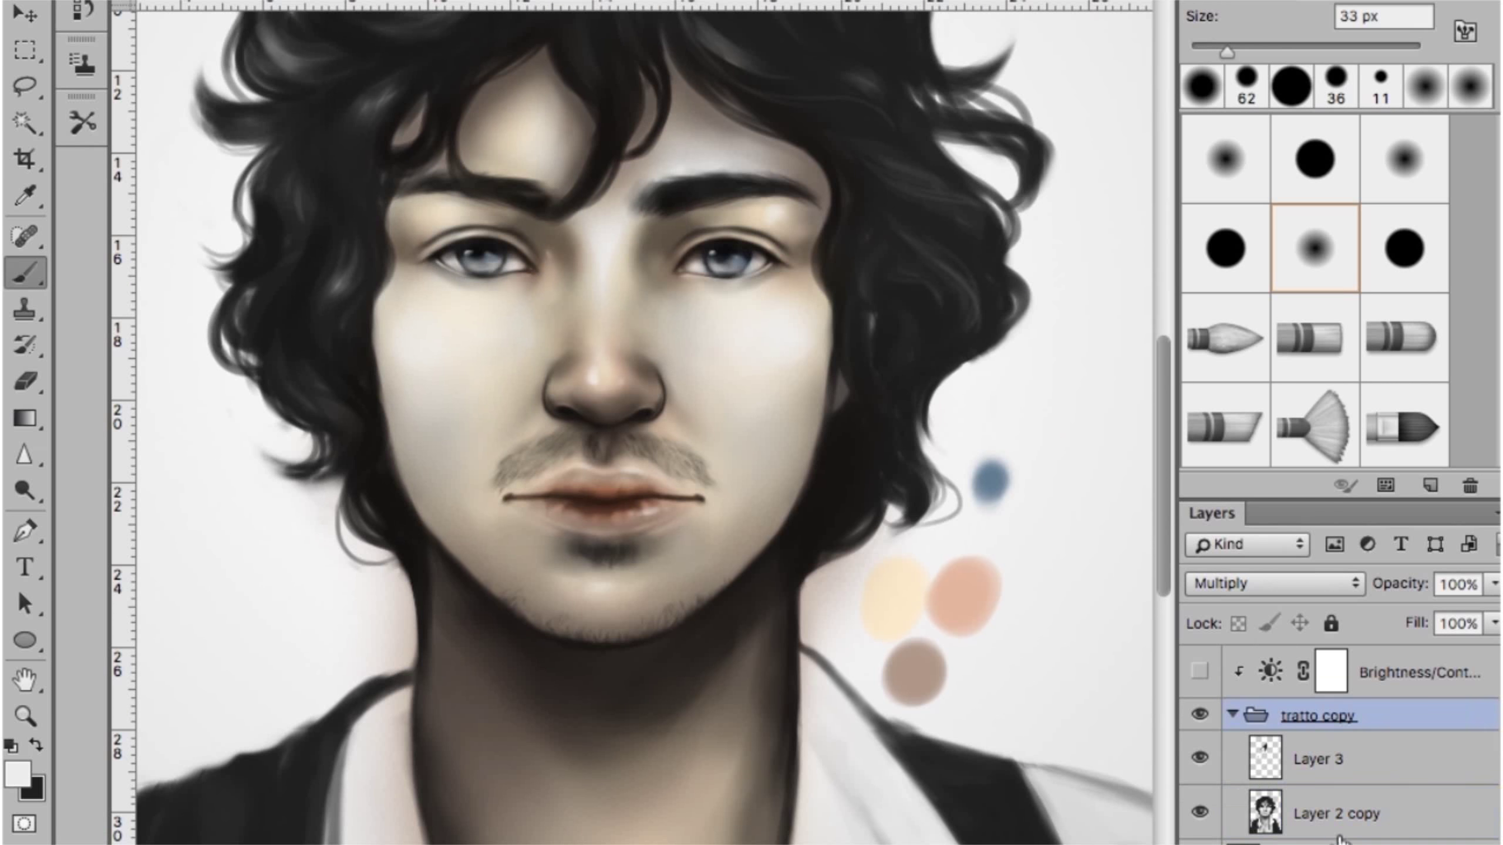
{"action": "left_click", "coordinate": [532, 91]}
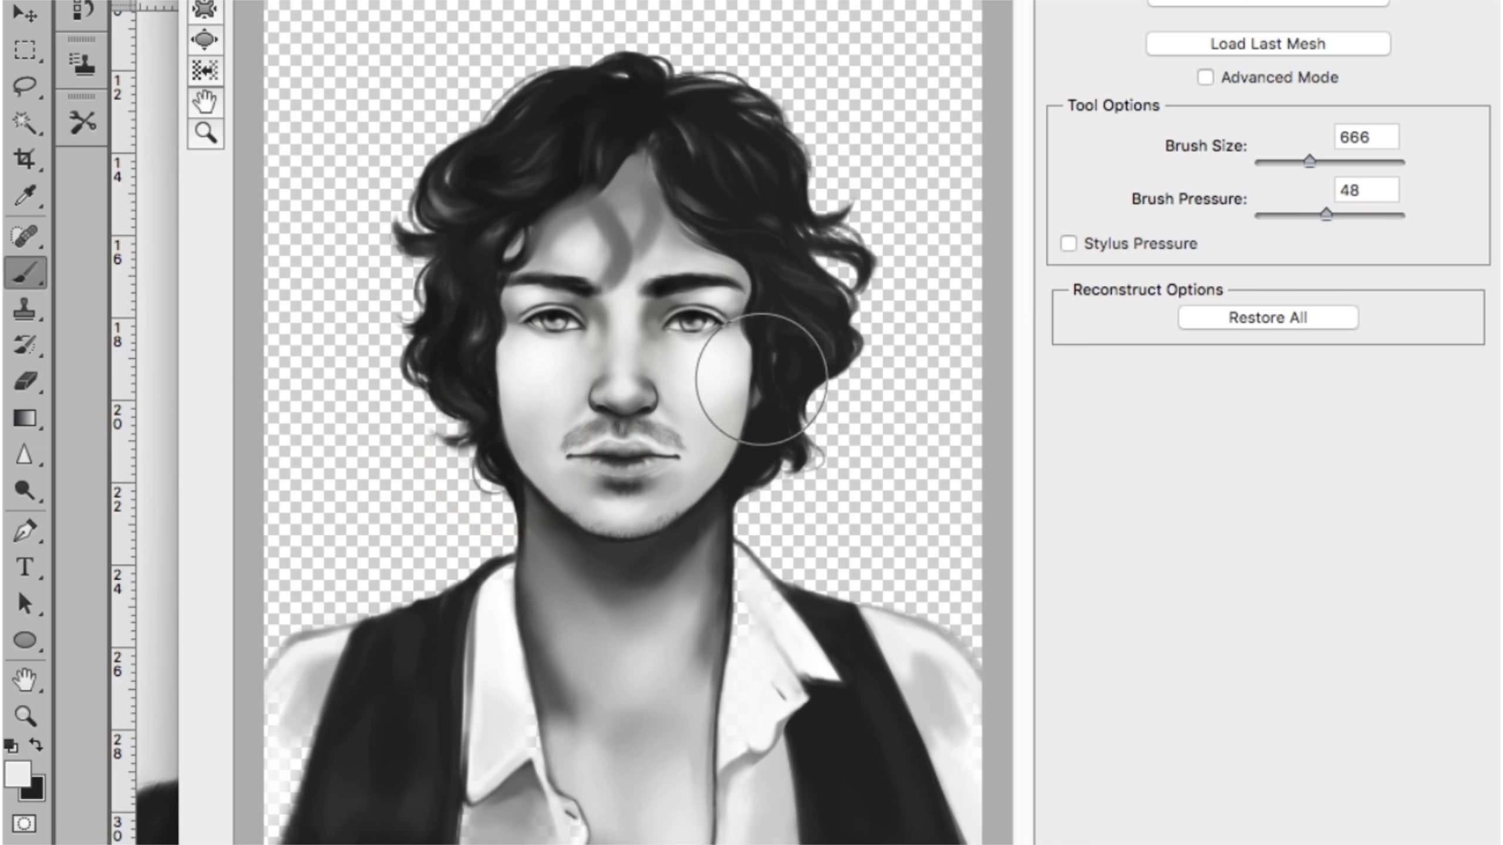
{"action": "mouse_move", "coordinate": [718, 547]}
{"action": "left_mouse_down"}
{"action": "mouse_move", "coordinate": [671, 503]}
{"action": "mouse_move", "coordinate": [769, 501]}
{"action": "left_mouse_up"}
{"action": "key", "text": "super+plus"}
{"action": "key", "text": "bracketleft"}
{"action": "key", "text": "bracketleft"}
{"action": "key", "text": "bracketleft"}
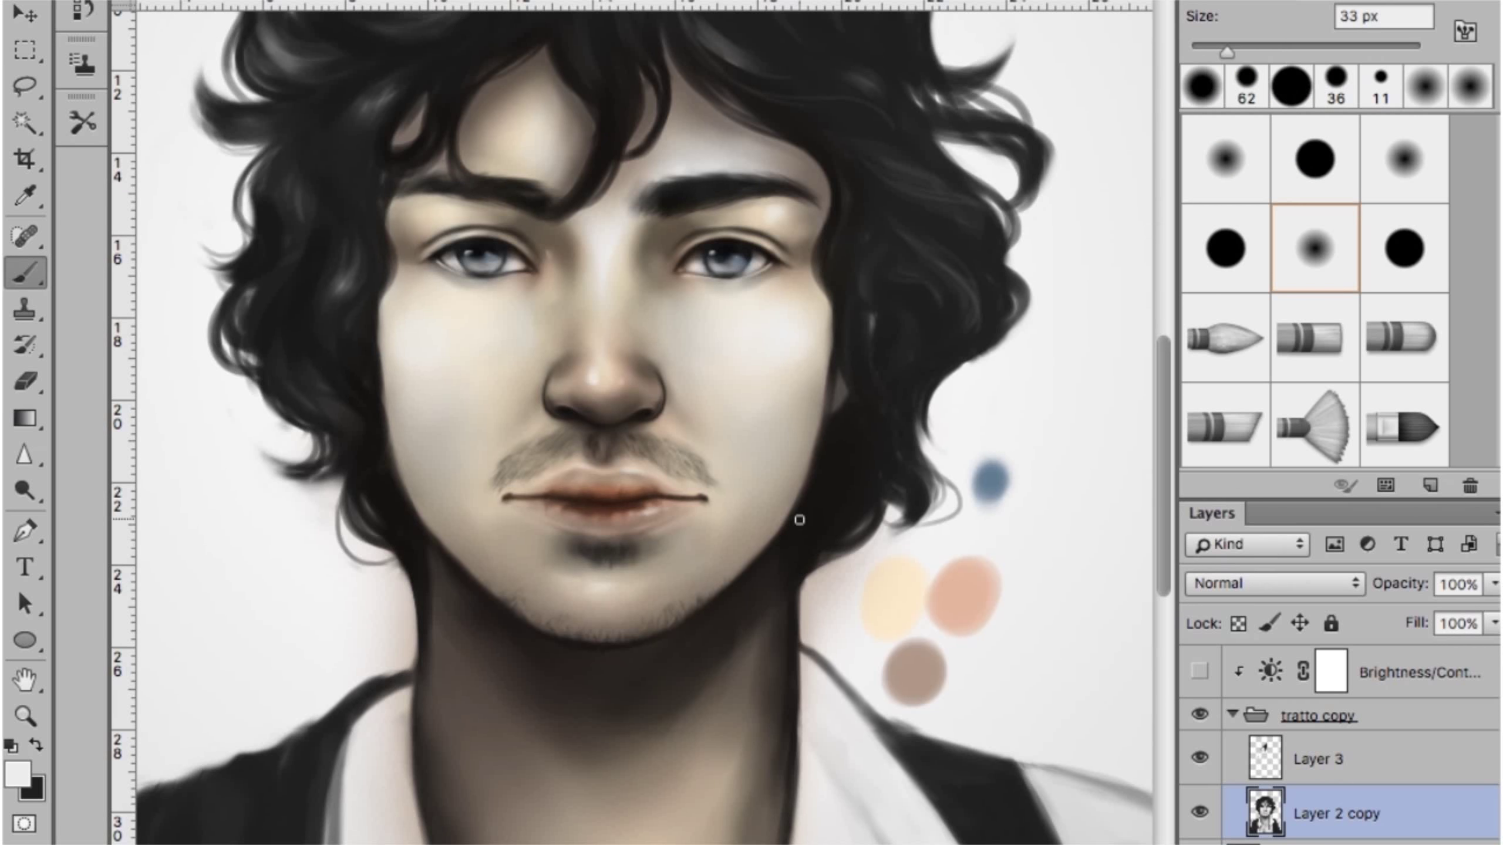
{"action": "left_click", "coordinate": [1233, 714]}
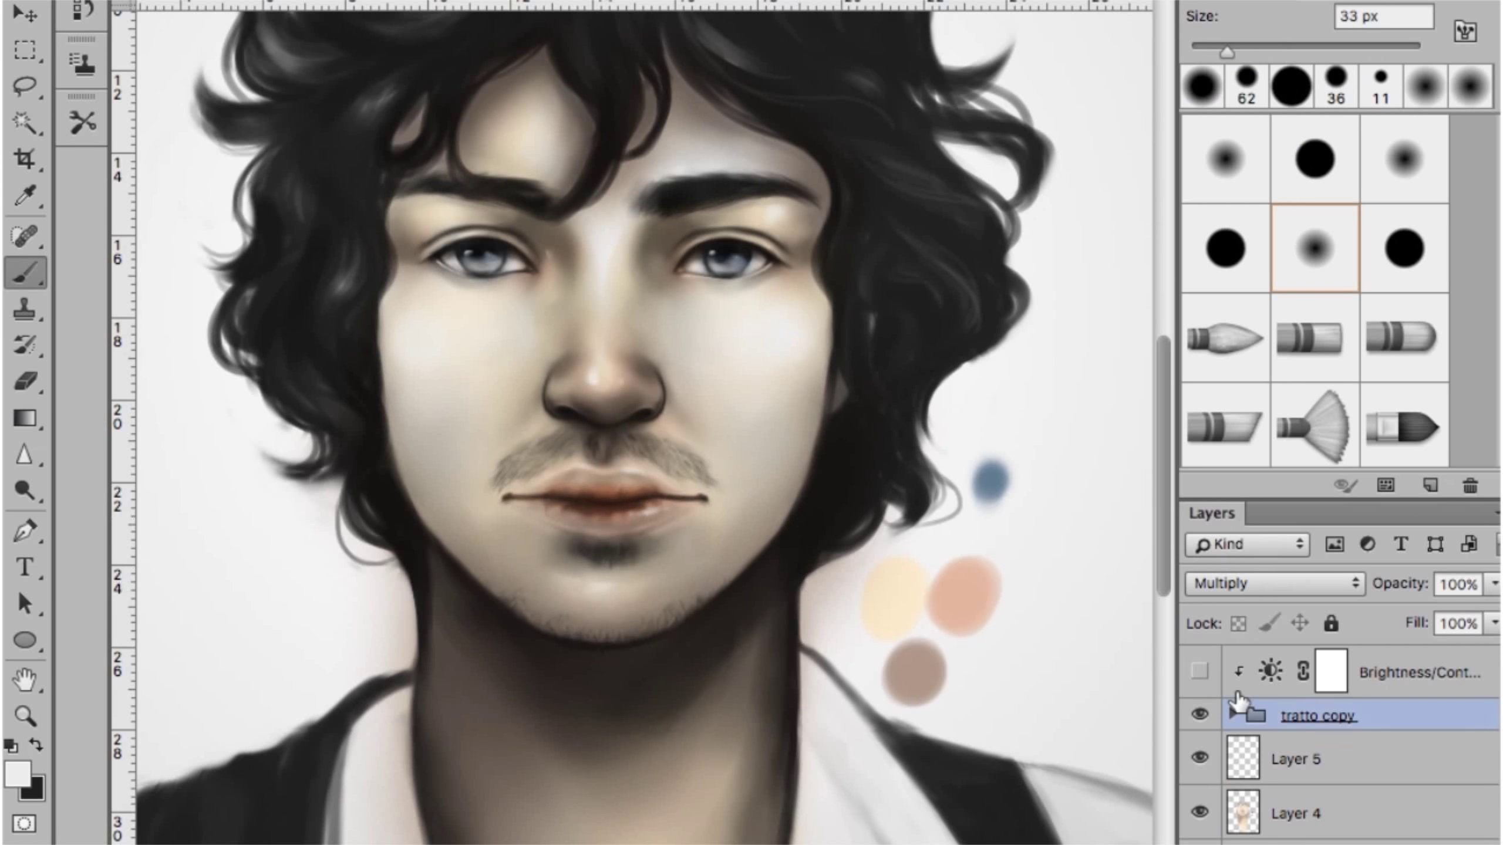
{"action": "key", "text": "ctrl+minus"}
{"action": "left_click", "coordinate": [1233, 713]}
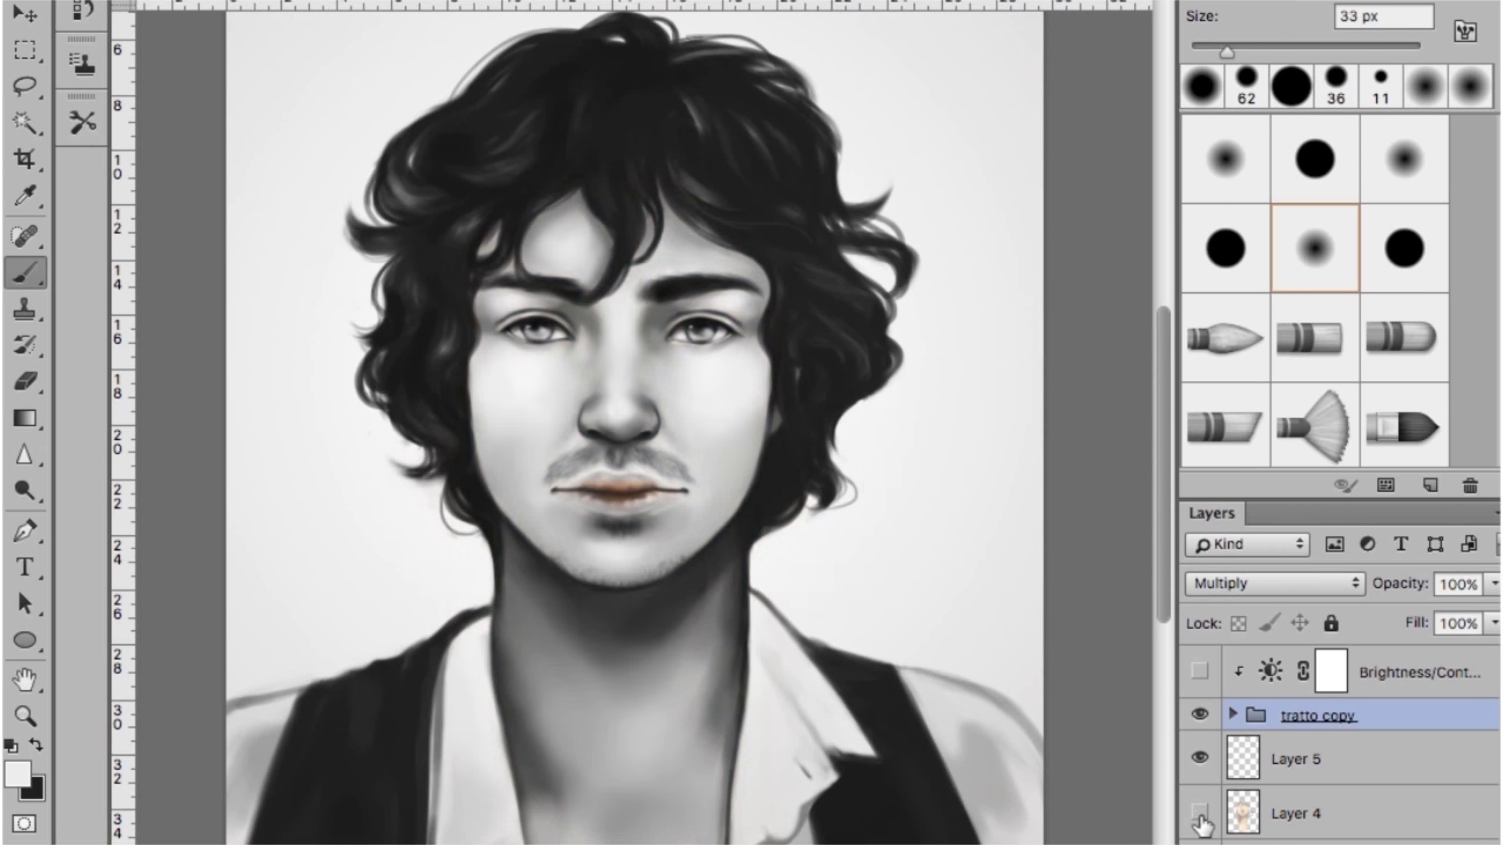
{"action": "left_click_drag", "start_coordinate": [520, 505], "coordinate": [536, 506]}
{"action": "key", "text": "ctrl+plus"}
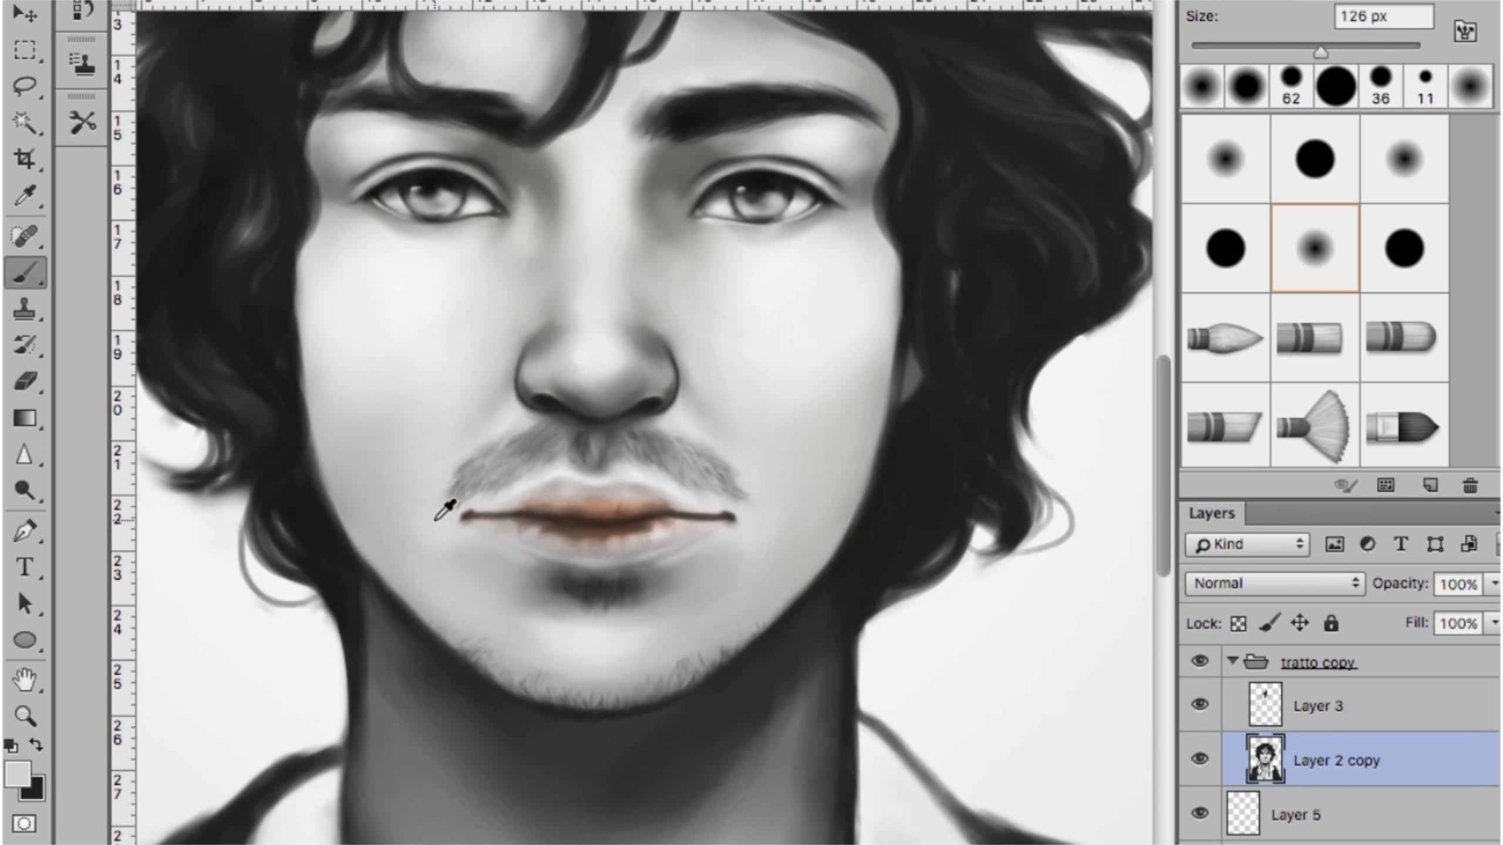
{"action": "left_click_drag", "start_coordinate": [597, 621], "coordinate": [450, 571]}
{"action": "left_click_drag", "start_coordinate": [402, 352], "coordinate": [426, 353]}
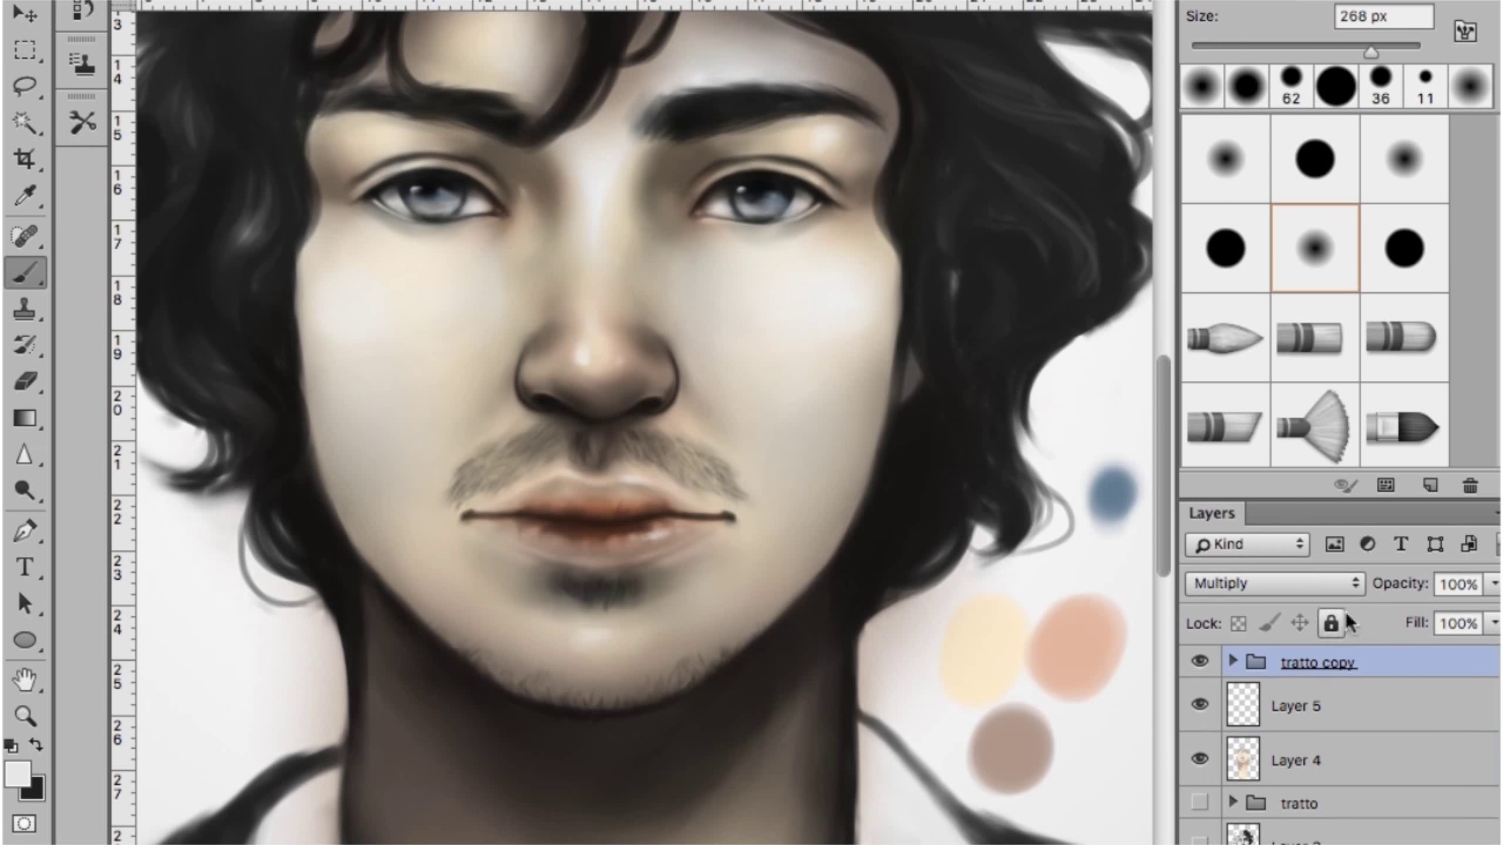
{"action": "left_click", "coordinate": [1331, 760]}
{"action": "left_click_drag", "start_coordinate": [436, 479], "coordinate": [486, 576]}
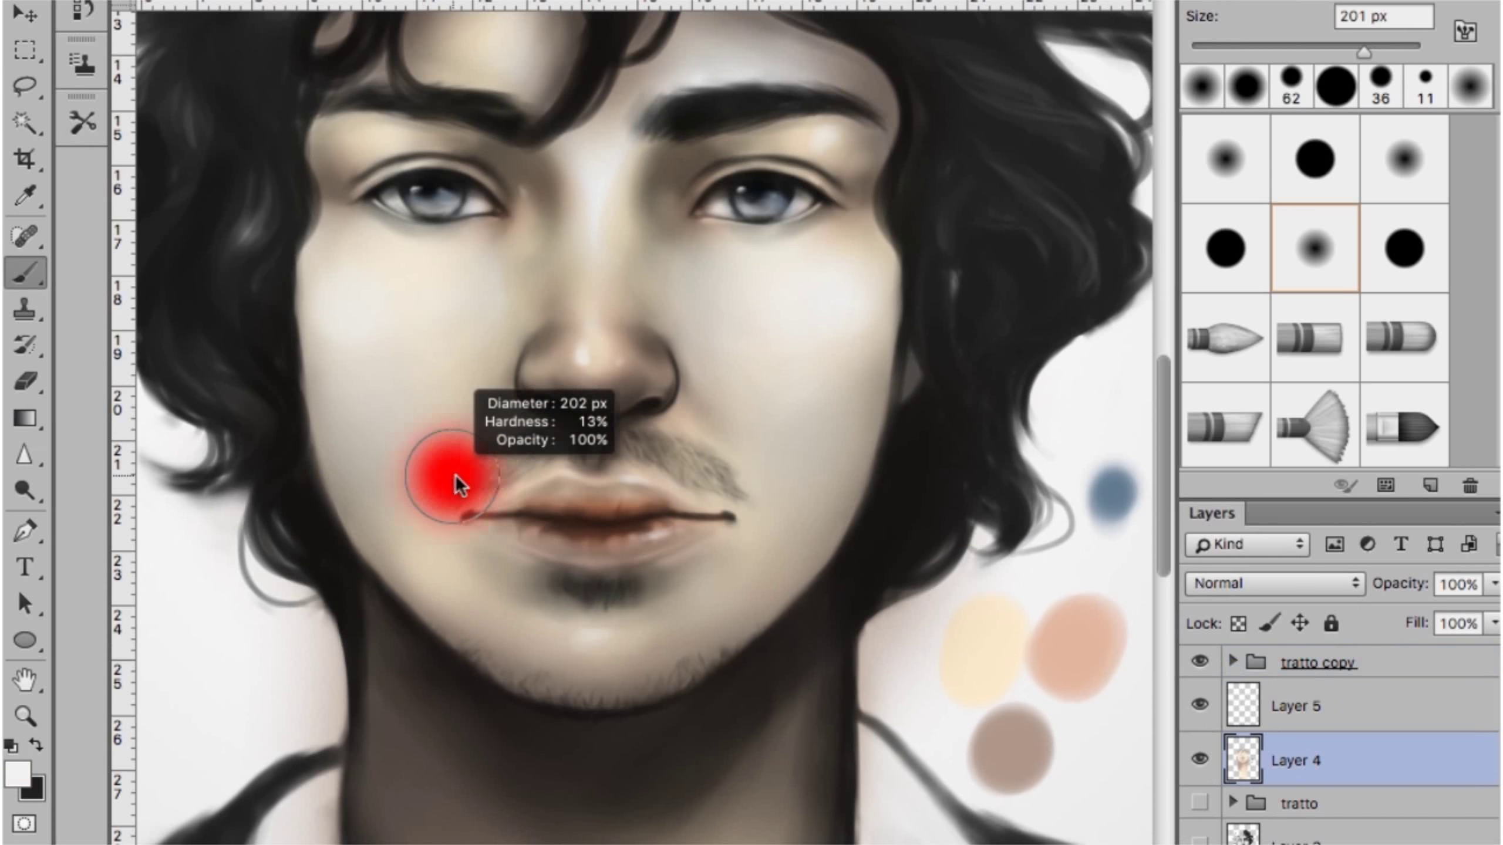
Select Overlay Layer 6 and erase some of its colour from the lips
{"action": "left_click", "coordinate": [1053, 723], "text": "alt"}
{"action": "left_click_drag", "start_coordinate": [613, 577], "coordinate": [570, 580]}
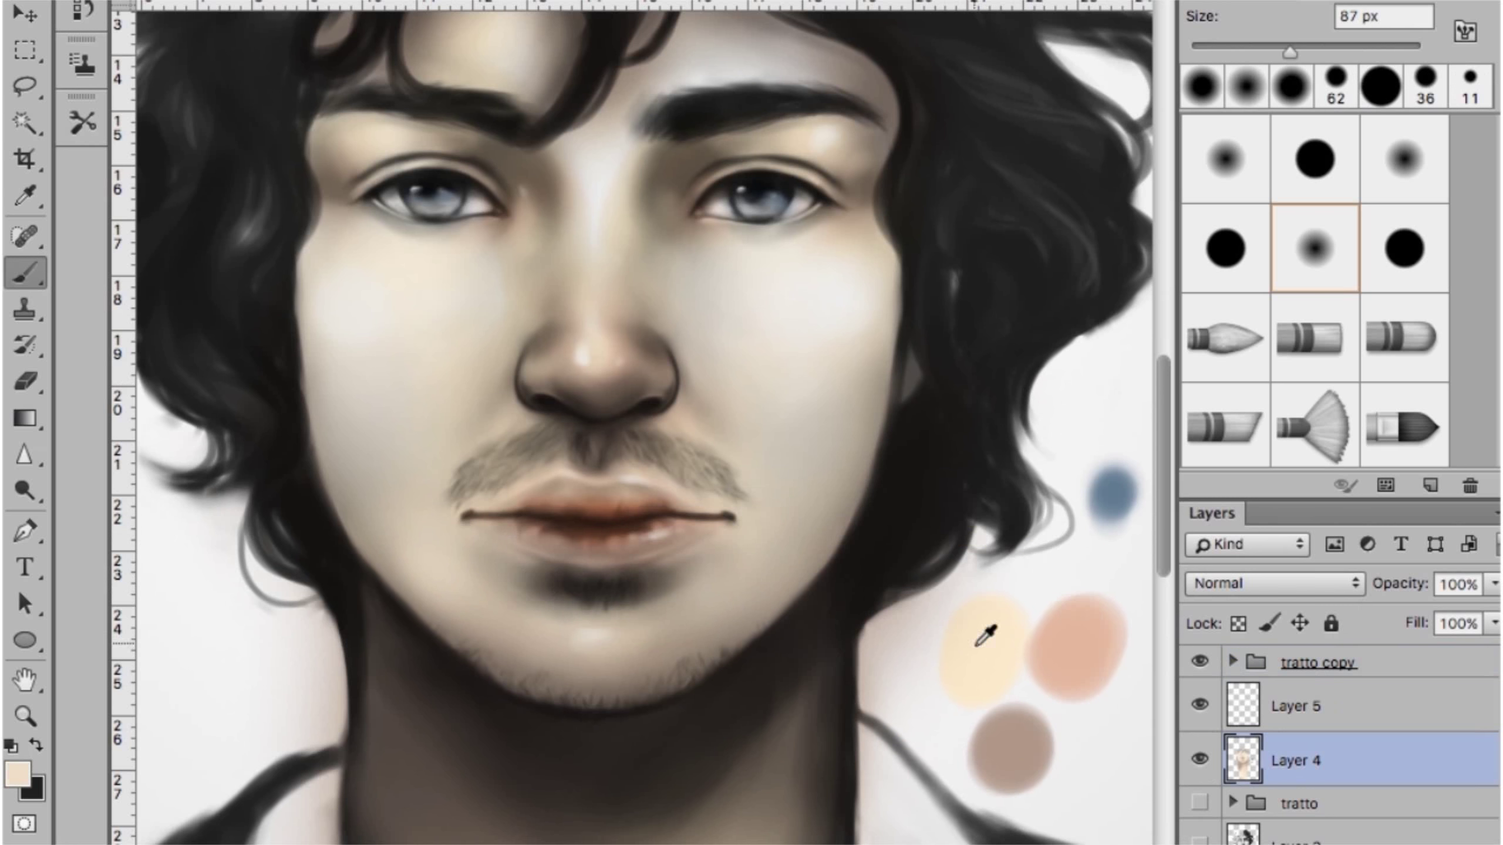
{"action": "scroll", "coordinate": [1305, 722], "scroll_direction": "up", "scroll_amount": 3}
{"action": "left_click", "coordinate": [1310, 729]}
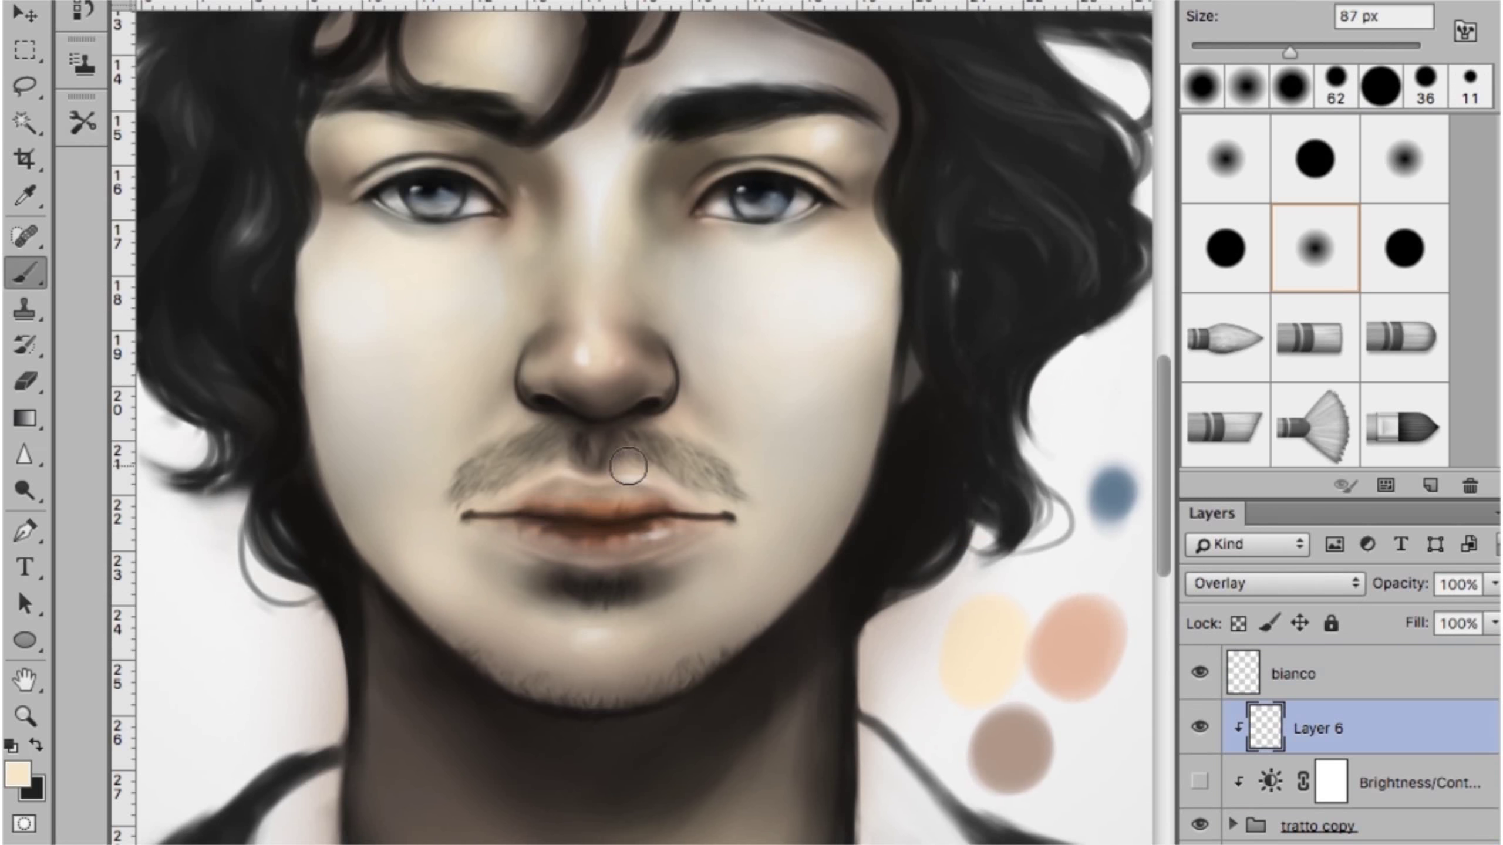
{"action": "key", "text": "e"}
{"action": "mouse_move", "coordinate": [607, 543]}
{"action": "left_mouse_down"}
{"action": "mouse_move", "coordinate": [559, 504]}
{"action": "mouse_move", "coordinate": [609, 516]}
{"action": "left_mouse_up"}
{"action": "key", "text": "b"}
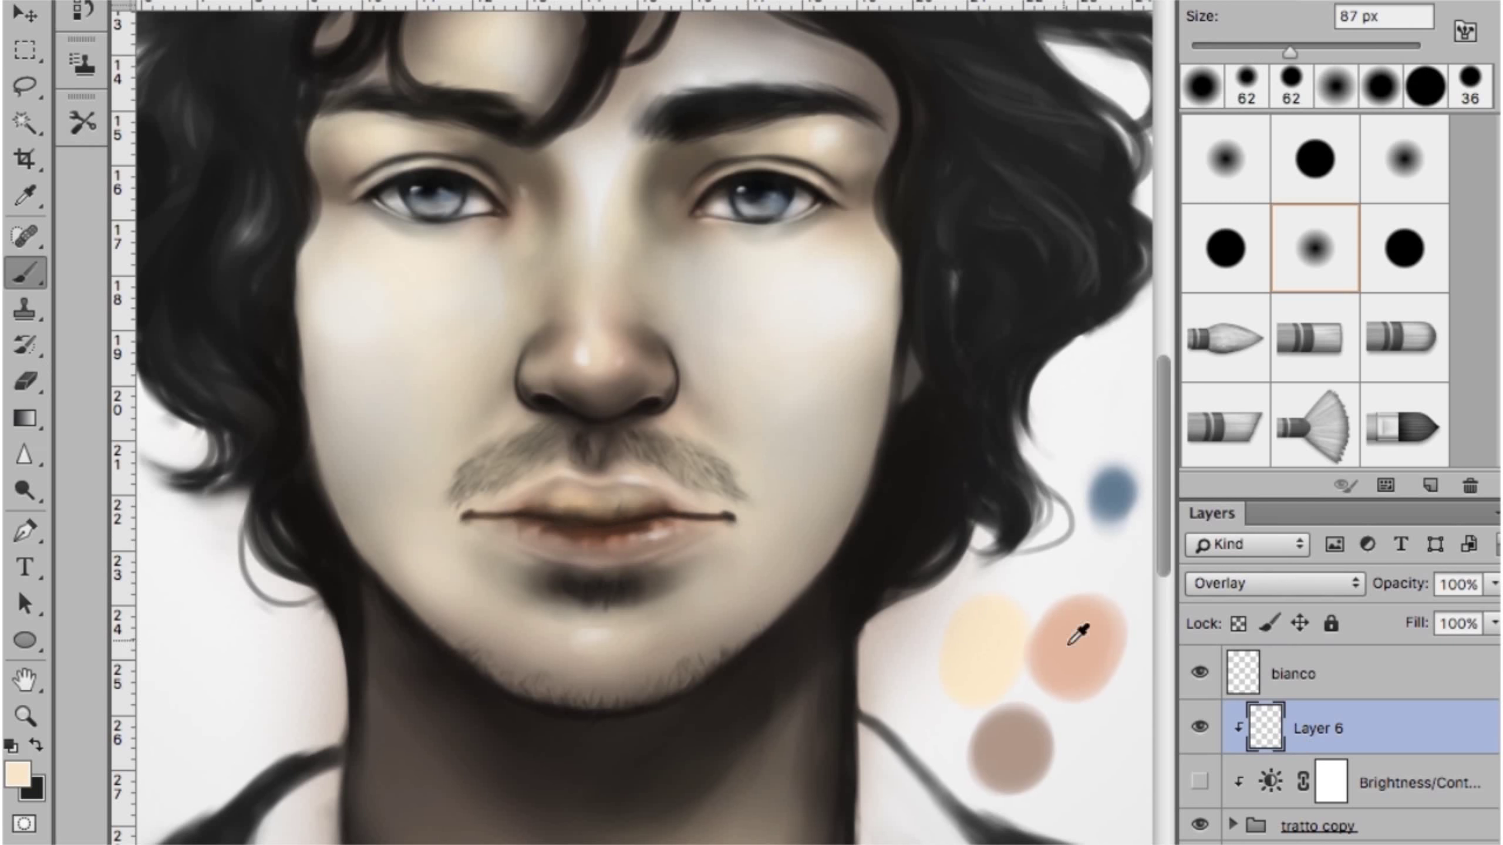
Erase the upper-lip overlay colour and repaint the lips with the sampled pale yellow
{"action": "key", "text": "e"}
{"action": "mouse_move", "coordinate": [627, 485]}
{"action": "left_mouse_down"}
{"action": "mouse_move", "coordinate": [599, 482]}
{"action": "mouse_move", "coordinate": [645, 509]}
{"action": "mouse_move", "coordinate": [632, 508]}
{"action": "left_mouse_up"}
{"action": "key", "text": "b"}
{"action": "left_click", "coordinate": [970, 624], "text": "alt"}
{"action": "key", "text": "bracketleft"}
{"action": "key", "text": "ctrl+minus"}
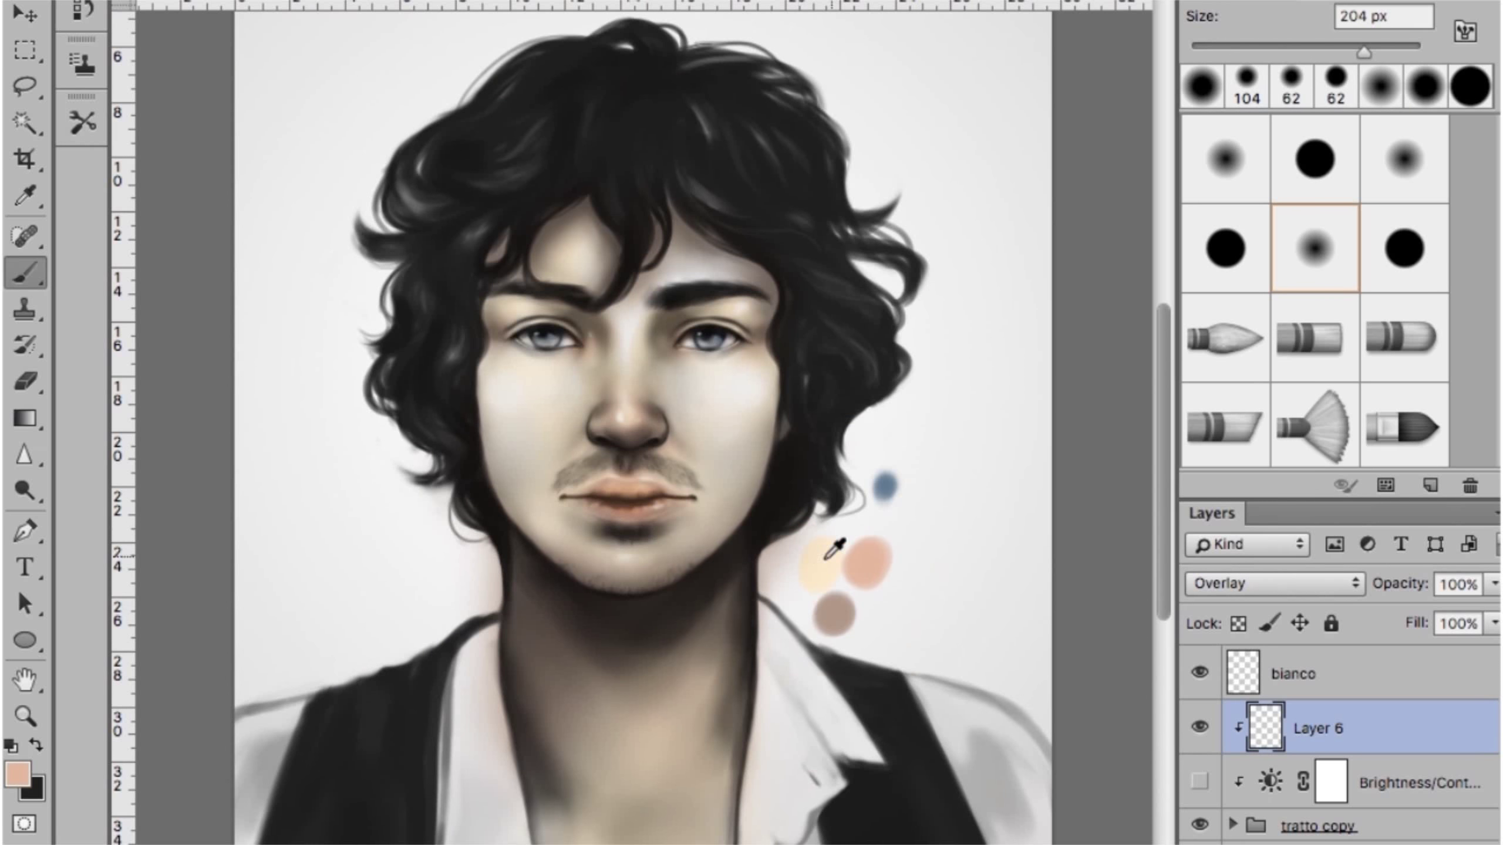
{"action": "key", "text": "ctrl+plus"}
{"action": "scroll", "coordinate": [732, 284], "scroll_direction": "down", "scroll_amount": 1}
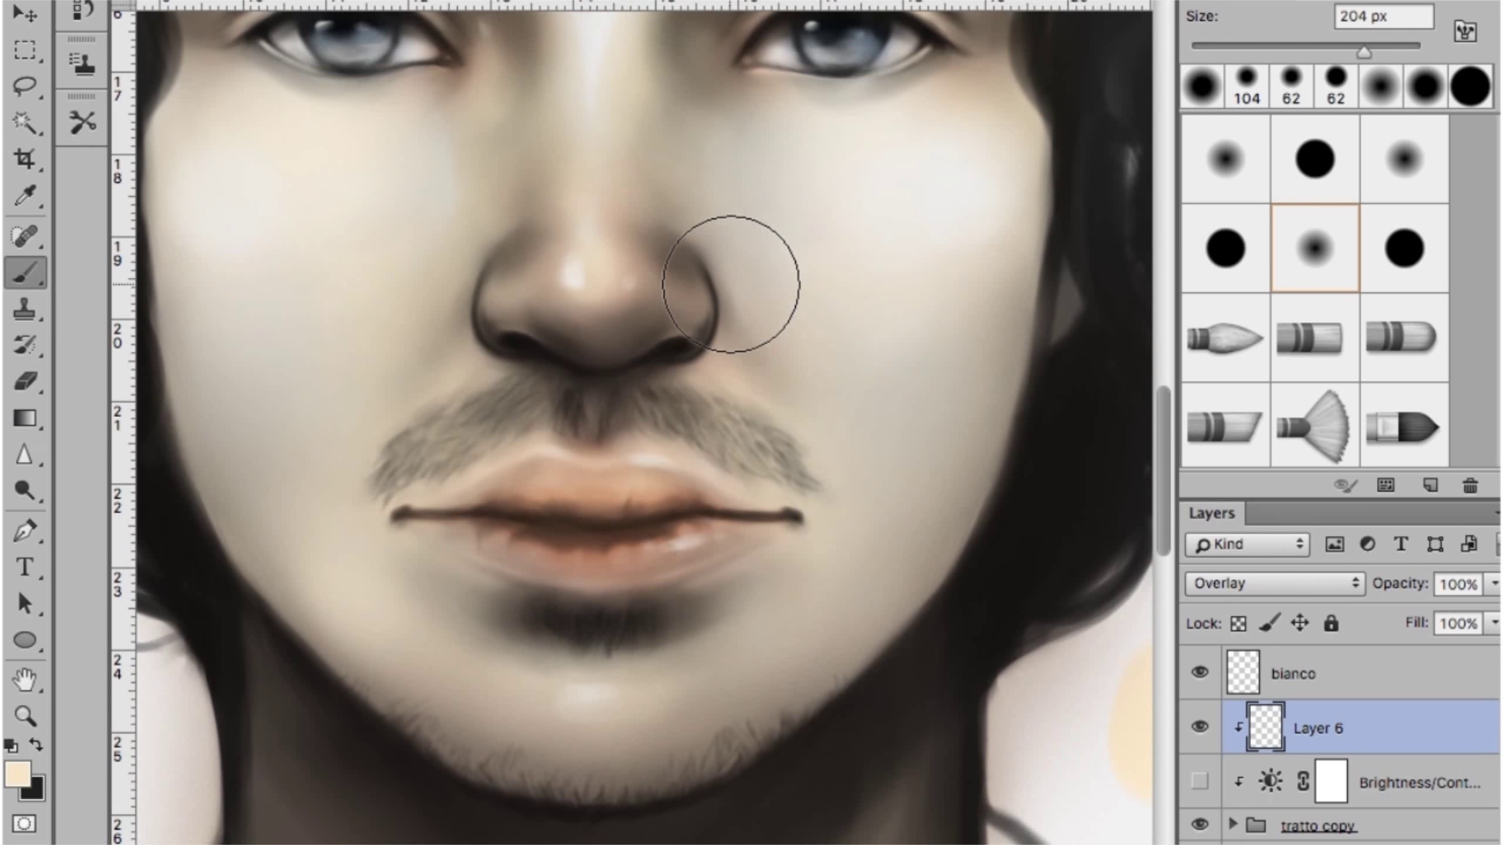
{"action": "key", "text": "ctrl+minus"}
Push the lower lip on the line-art layer with Liquify, then sample dark brown 191513
{"action": "left_click", "coordinate": [1259, 826]}
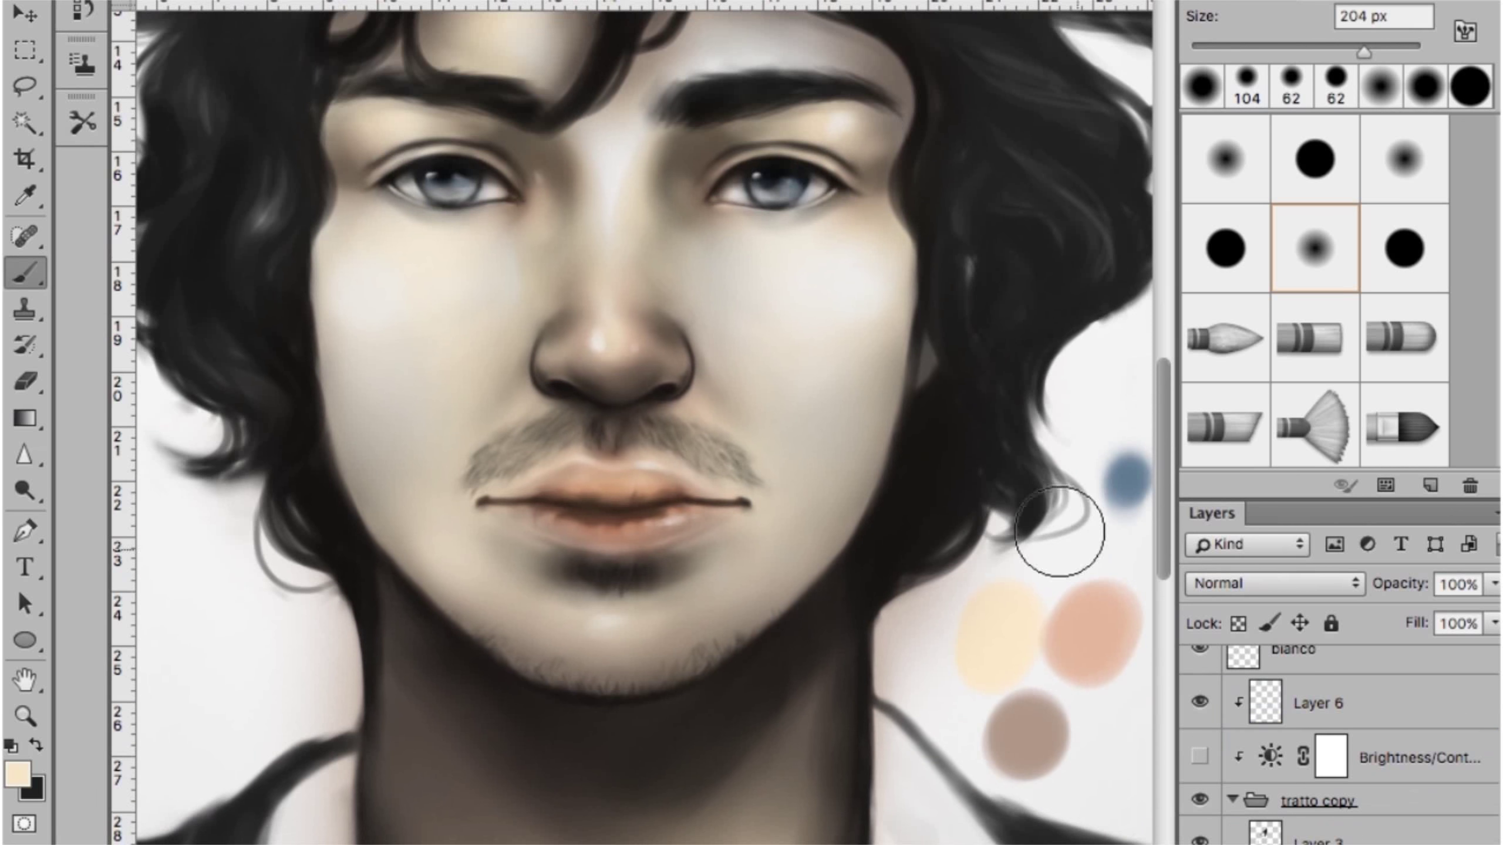
{"action": "left_click", "coordinate": [420, 275]}
{"action": "key", "text": "ctrl+plus"}
{"action": "left_click_drag", "start_coordinate": [673, 544], "coordinate": [635, 543]}
{"action": "key", "text": "bracketleft"}
{"action": "key", "text": "bracketleft"}
{"action": "key", "text": "bracketleft"}
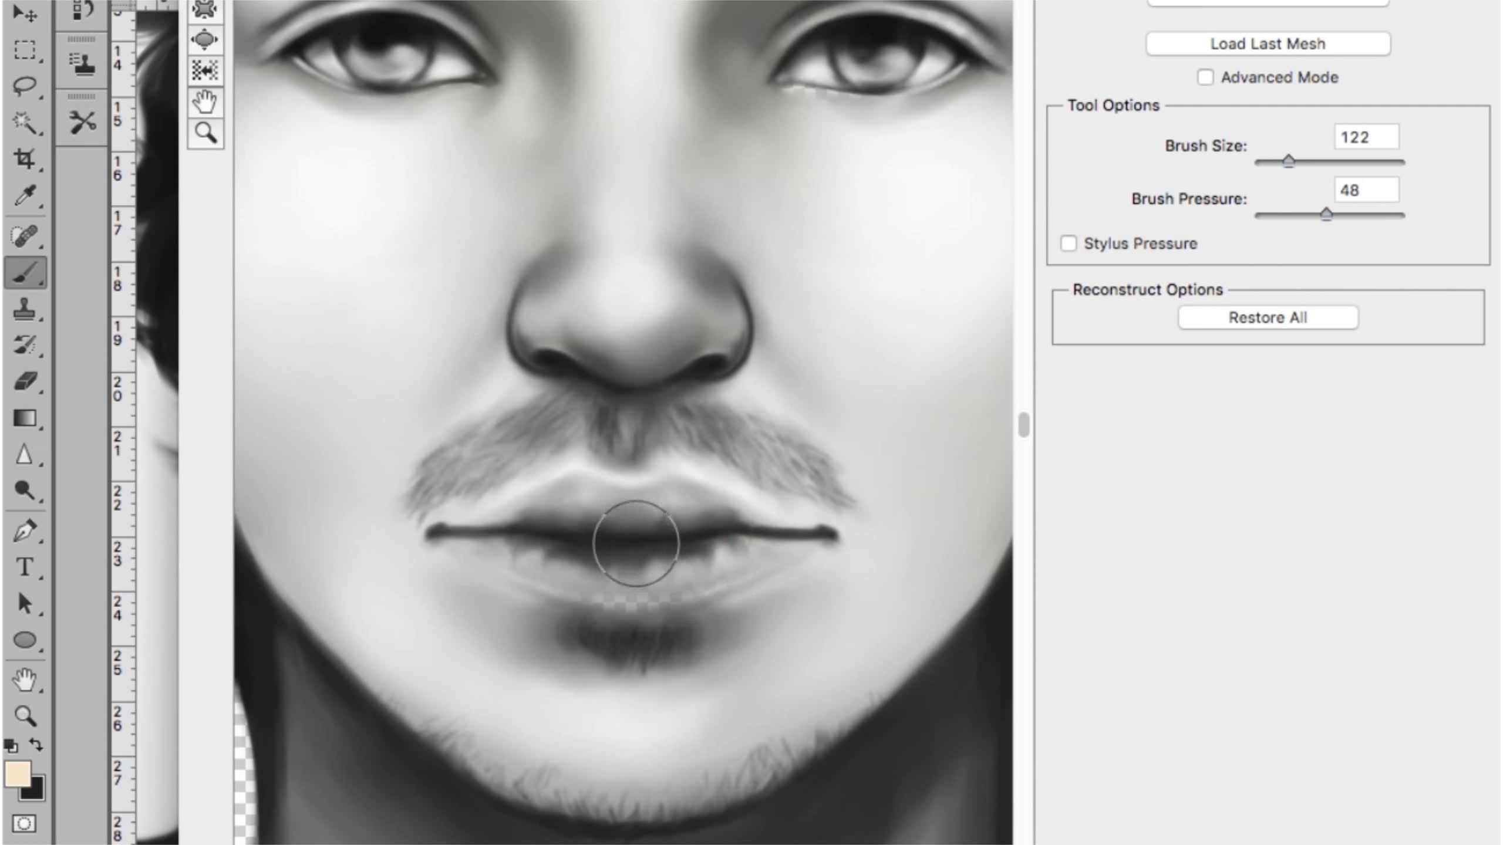
{"action": "key", "text": "Return"}
{"action": "key", "text": "ctrl+plus"}
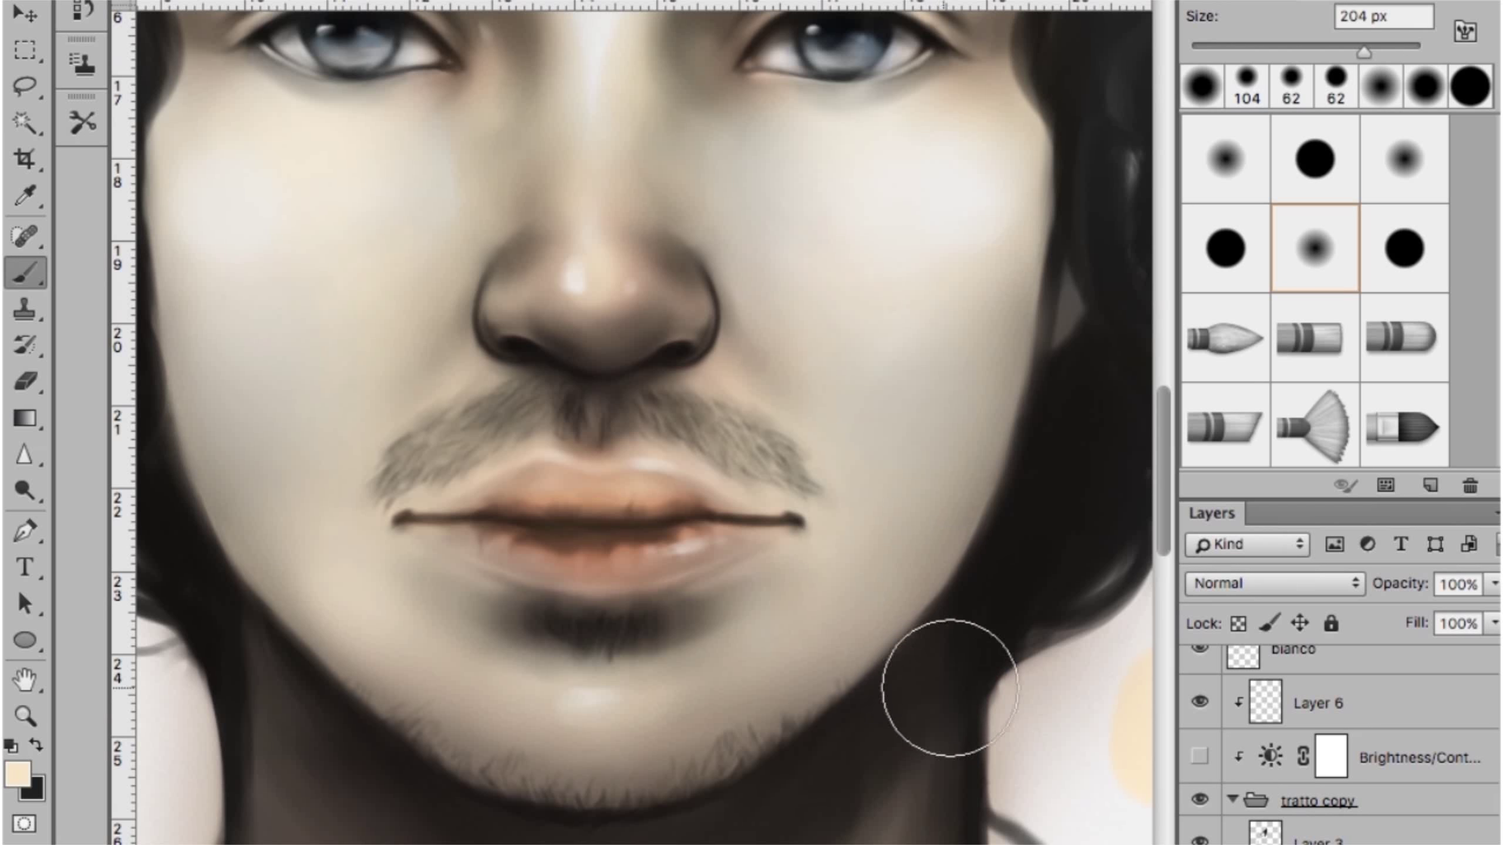
{"action": "left_click", "coordinate": [655, 384], "text": "alt"}
Paint reddish-brown shading on the lips with a 44 px brush
{"action": "key", "text": "Return"}
{"action": "left_click_drag", "start_coordinate": [544, 517], "coordinate": [559, 517]}
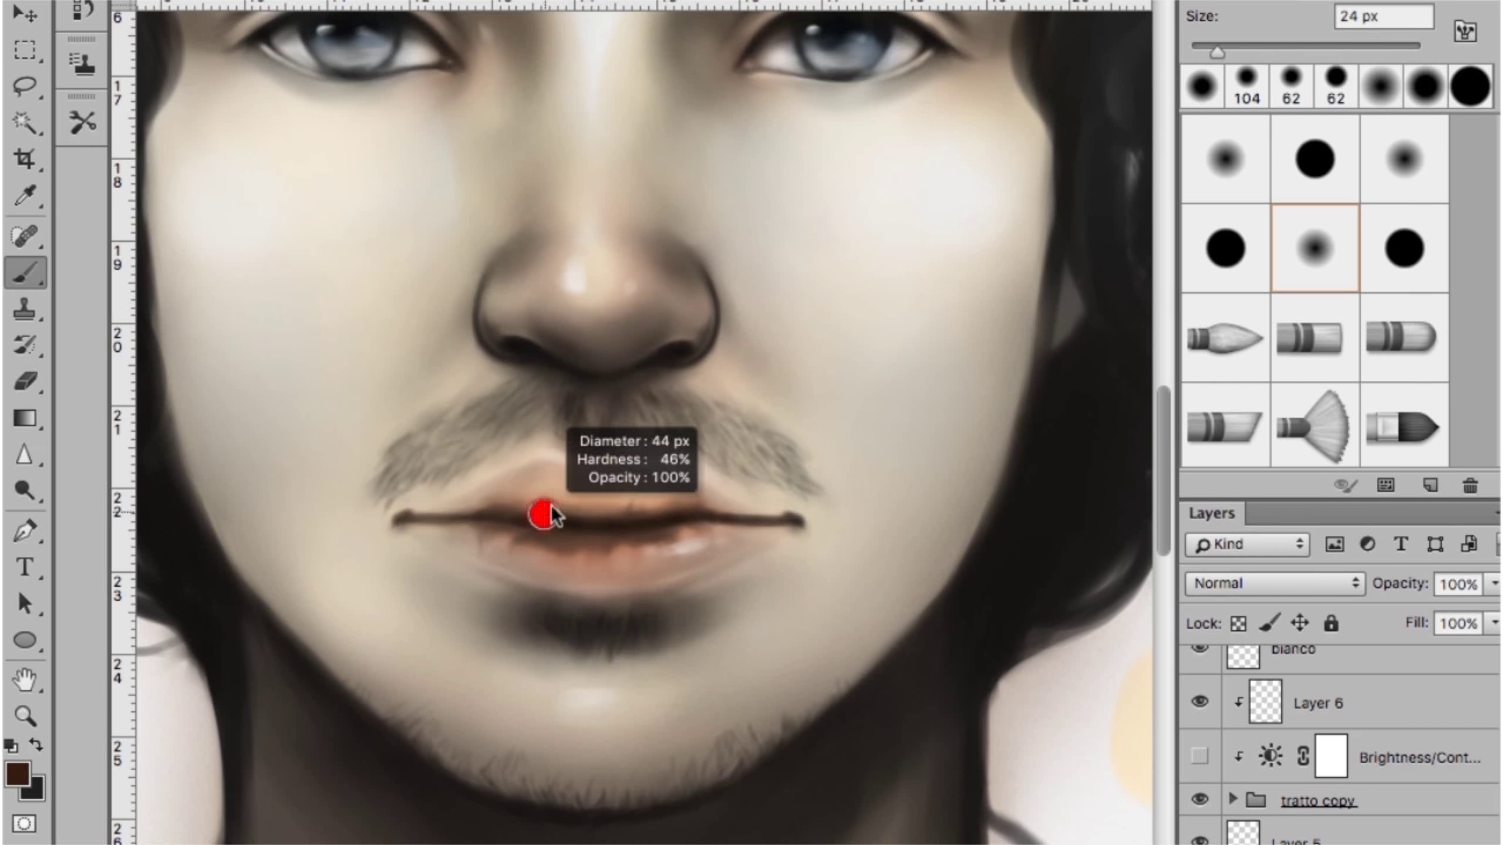
{"action": "left_click", "coordinate": [18, 772]}
{"action": "left_click", "coordinate": [523, 299]}
{"action": "left_click", "coordinate": [557, 282]}
{"action": "left_click", "coordinate": [885, 111]}
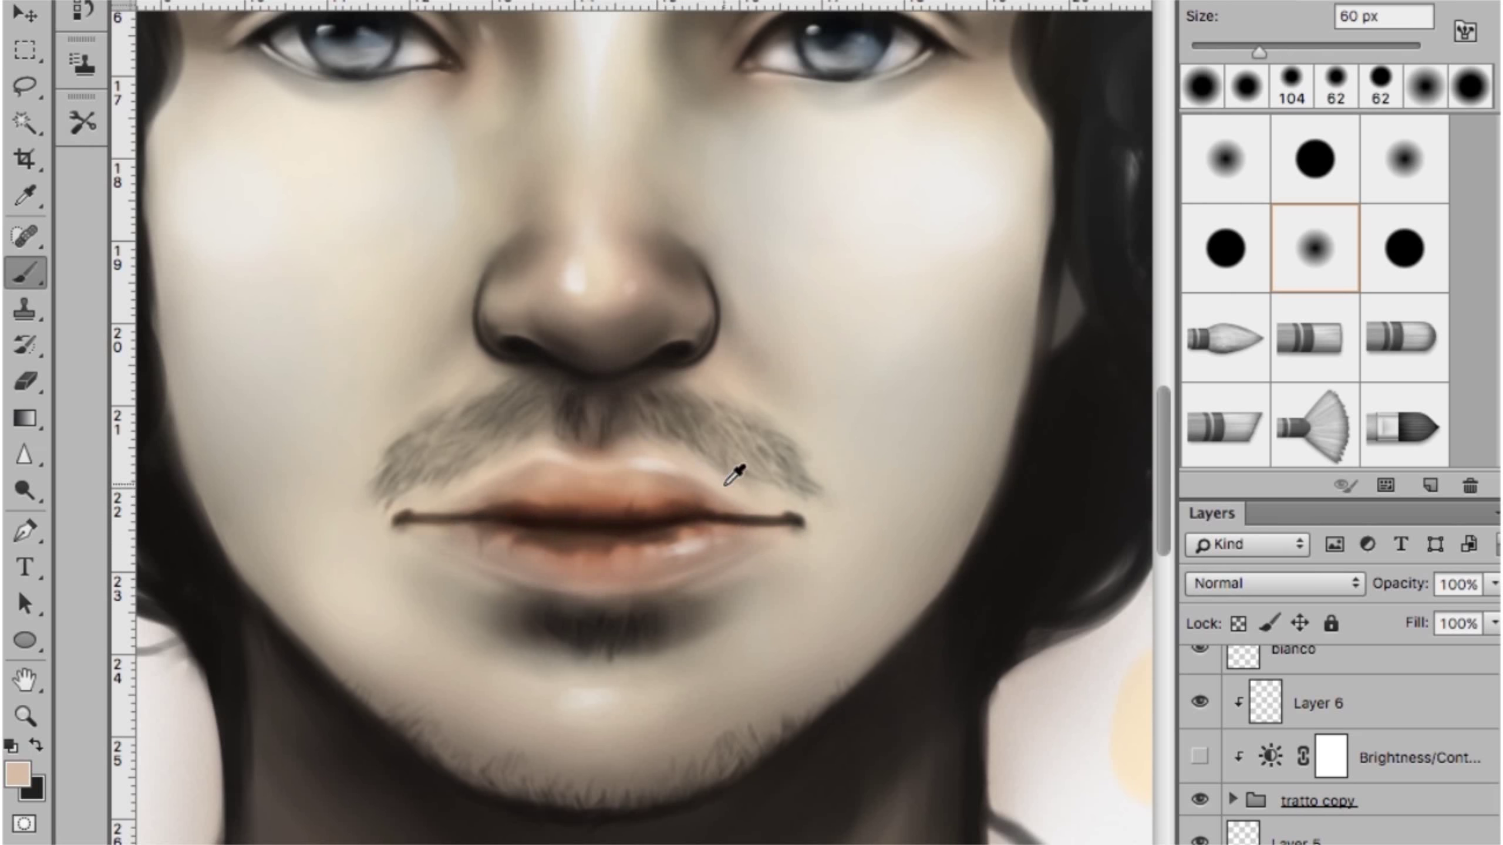
{"action": "key", "text": "ctrl+minus"}
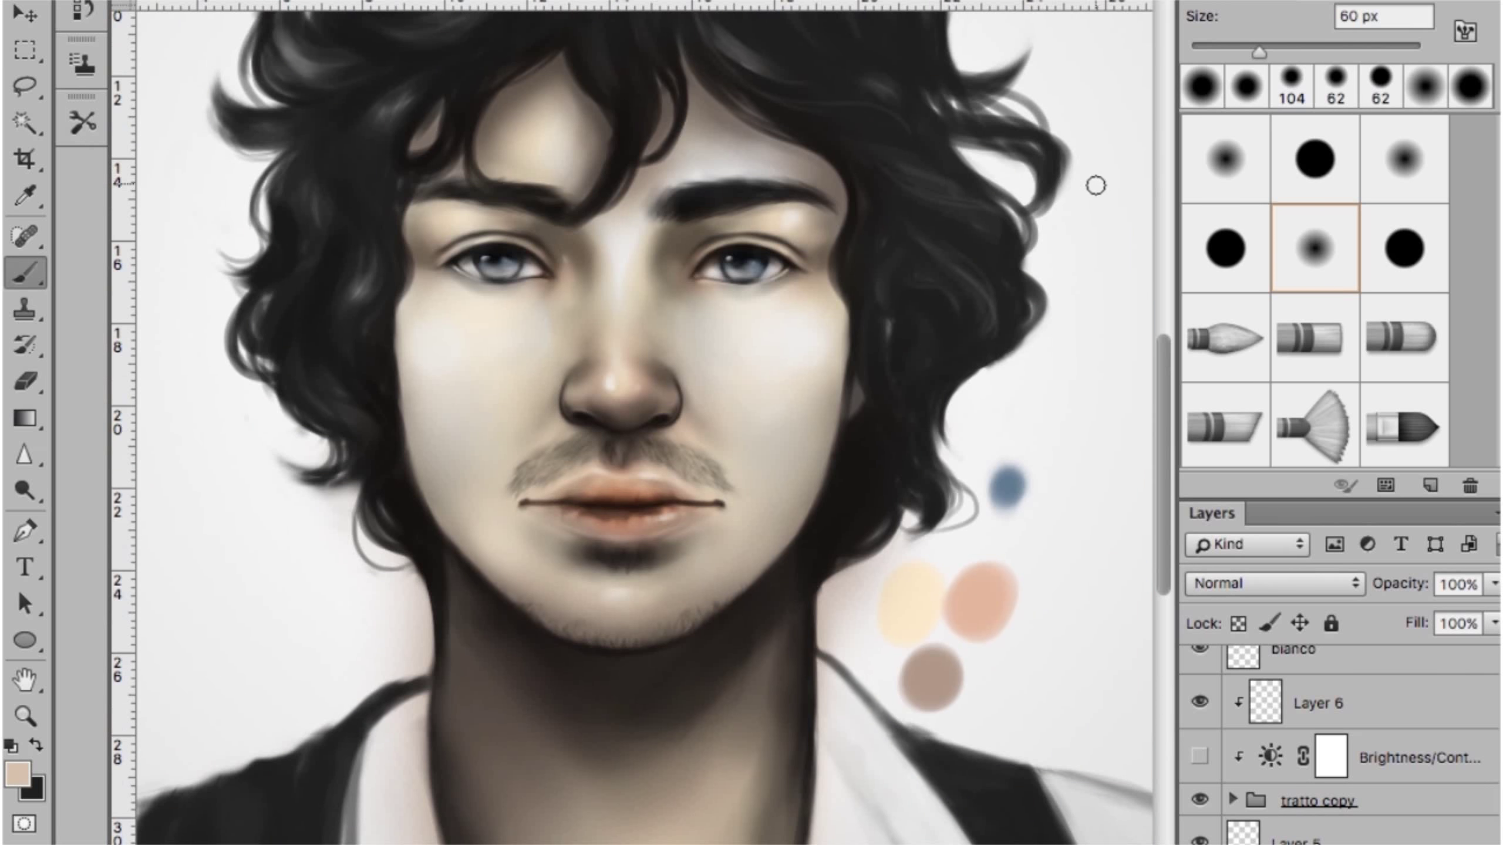
Erase the white highlights on the lips from the bianco layer with a 32 px Eraser
{"action": "left_click", "coordinate": [1284, 654]}
{"action": "key", "text": "ctrl+plus"}
{"action": "key", "text": "e"}
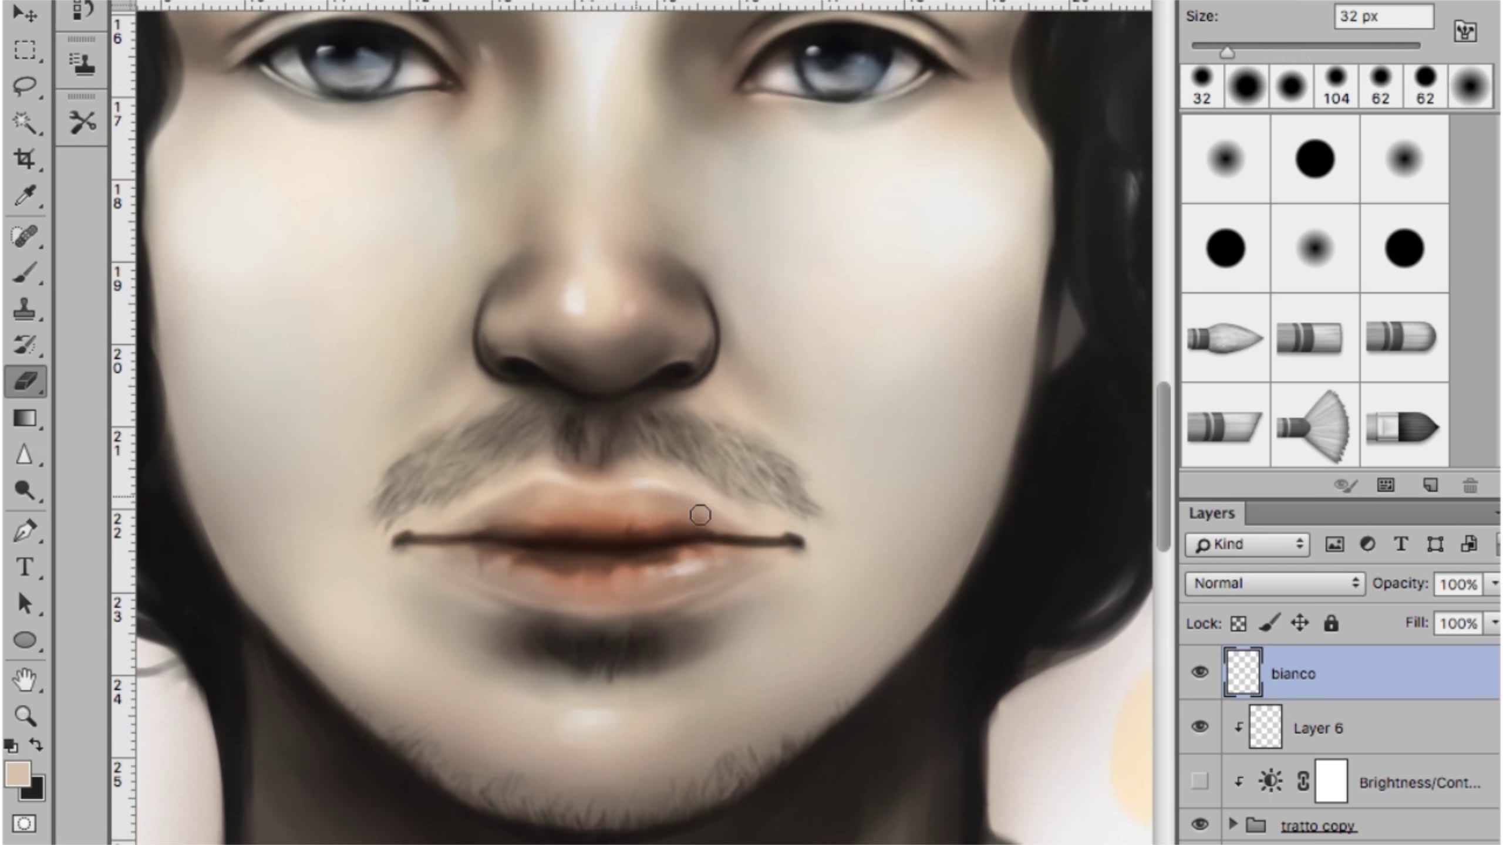
{"action": "key", "text": "ctrl+minus"}
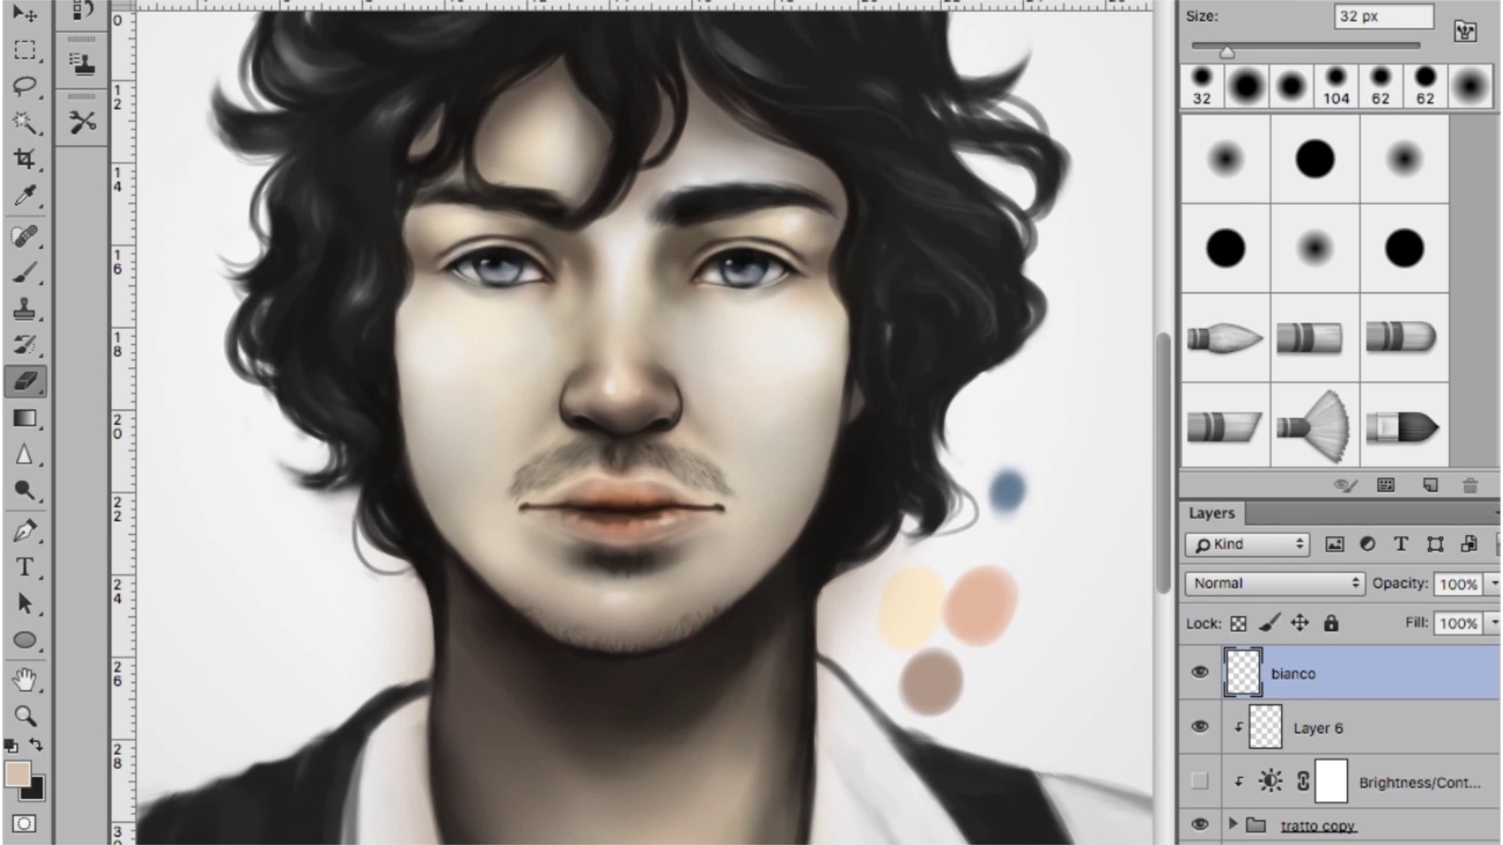
{"action": "left_click_drag", "start_coordinate": [627, 684], "coordinate": [697, 561]}
{"action": "scroll", "coordinate": [697, 562], "scroll_direction": "up", "scroll_amount": 5}
{"action": "scroll", "coordinate": [1269, 829], "scroll_direction": "down", "scroll_amount": 1}
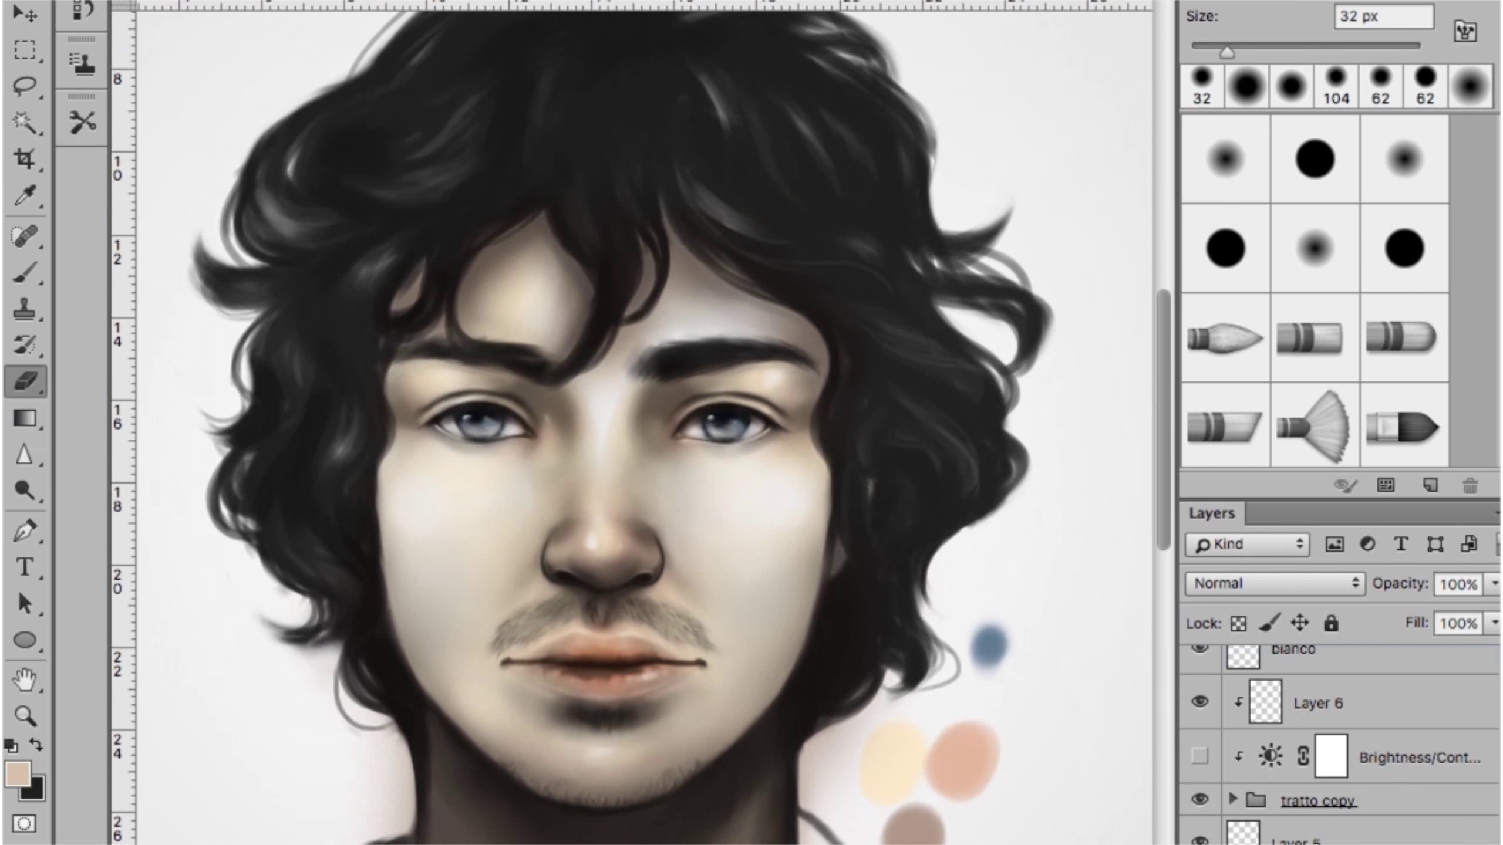
Select skin-colouring Layer 4 and toggle its visibility off and on to compare
{"action": "key", "text": "ctrl+minus"}
{"action": "scroll", "coordinate": [633, 426], "scroll_direction": "down", "scroll_amount": 4}
{"action": "scroll", "coordinate": [1302, 822], "scroll_direction": "down", "scroll_amount": 2}
{"action": "right_click", "coordinate": [1334, 781]}
{"action": "left_click", "coordinate": [1222, 812]}
{"action": "left_click", "coordinate": [1199, 780]}
{"action": "left_click", "coordinate": [1199, 781]}
{"action": "left_click", "coordinate": [1199, 780]}
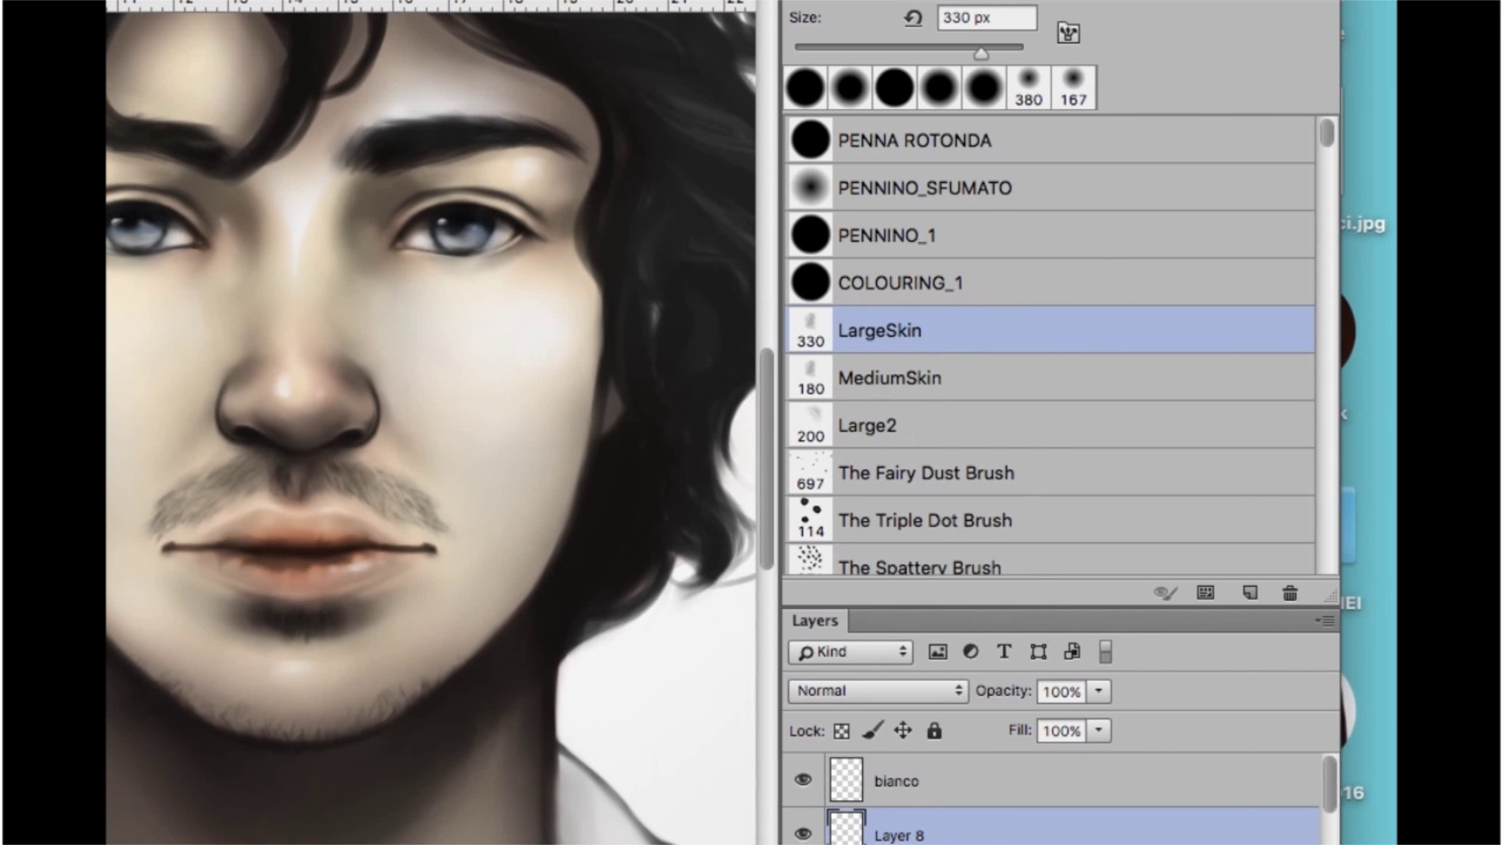
Rename Layer 8 to skin and dab a light skin tone below the inner eye
{"action": "double_click", "coordinate": [958, 824]}
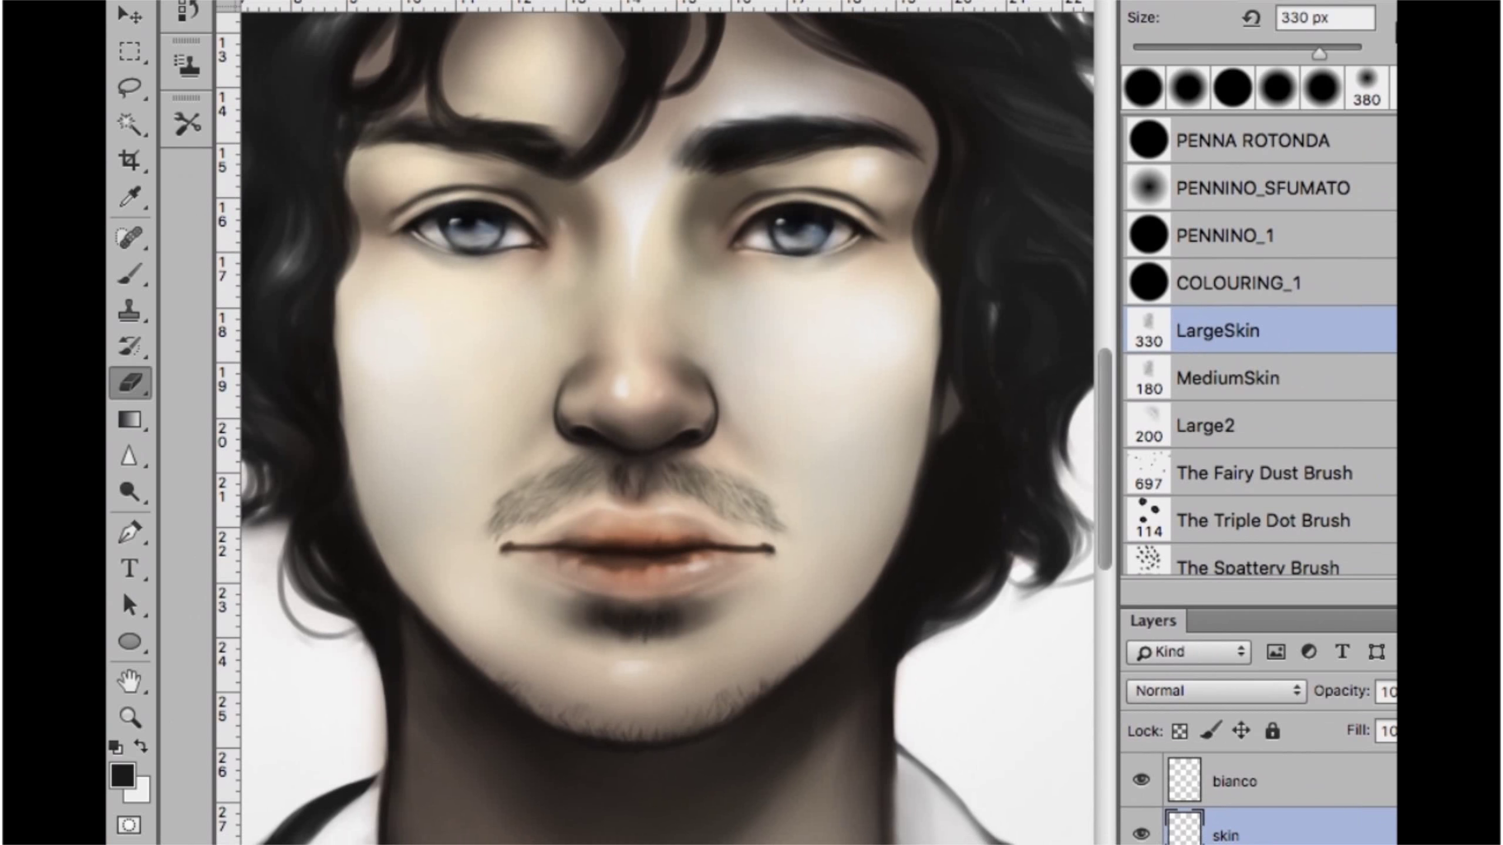
{"action": "type", "text": "skin"}
{"action": "key", "text": "b"}
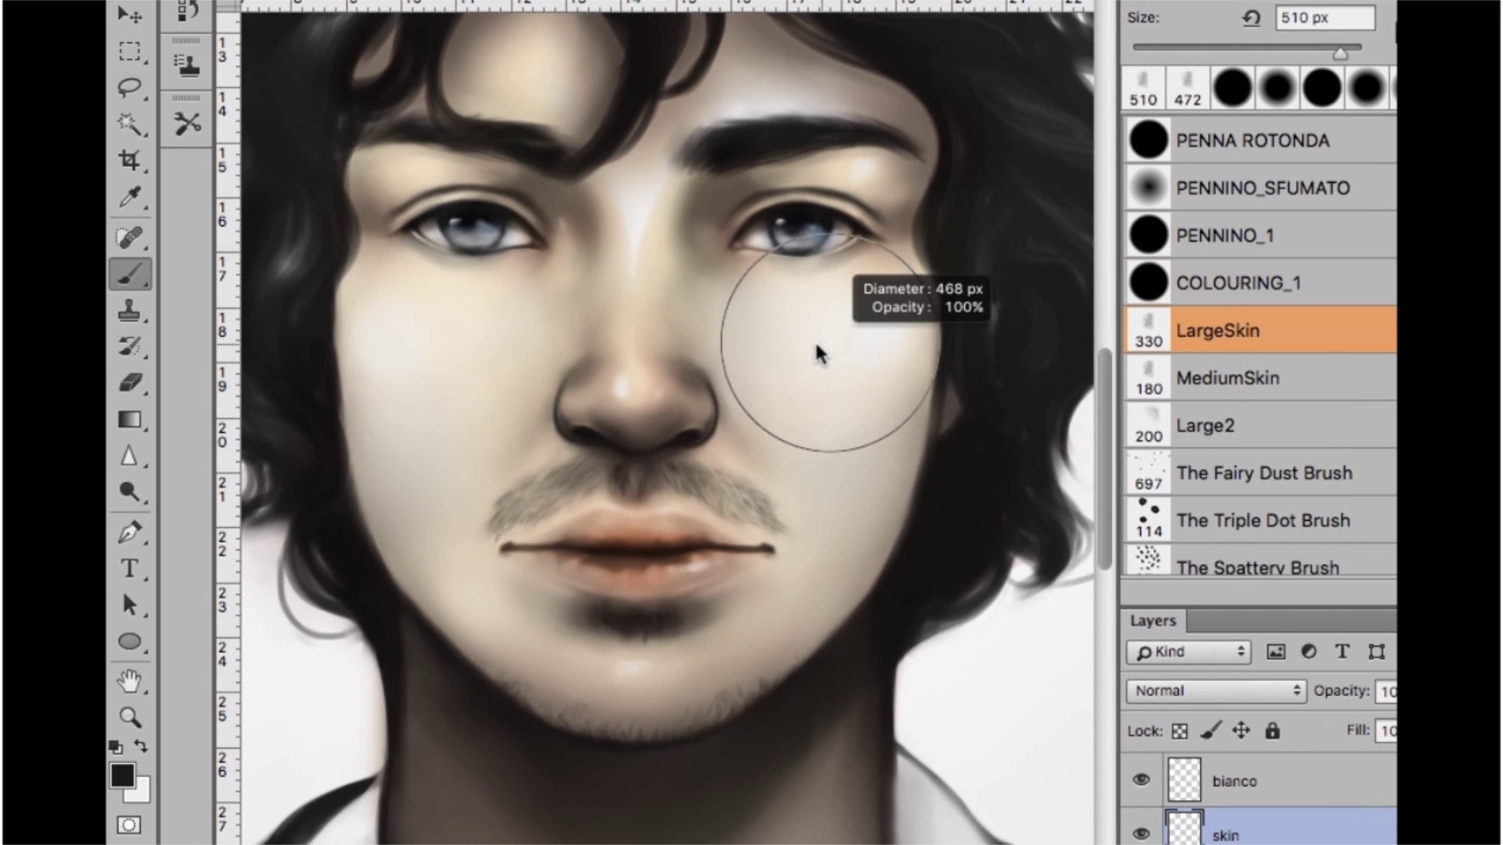
{"action": "left_click", "coordinate": [1023, 654], "text": "alt"}
{"action": "left_click_drag", "start_coordinate": [671, 261], "coordinate": [651, 347]}
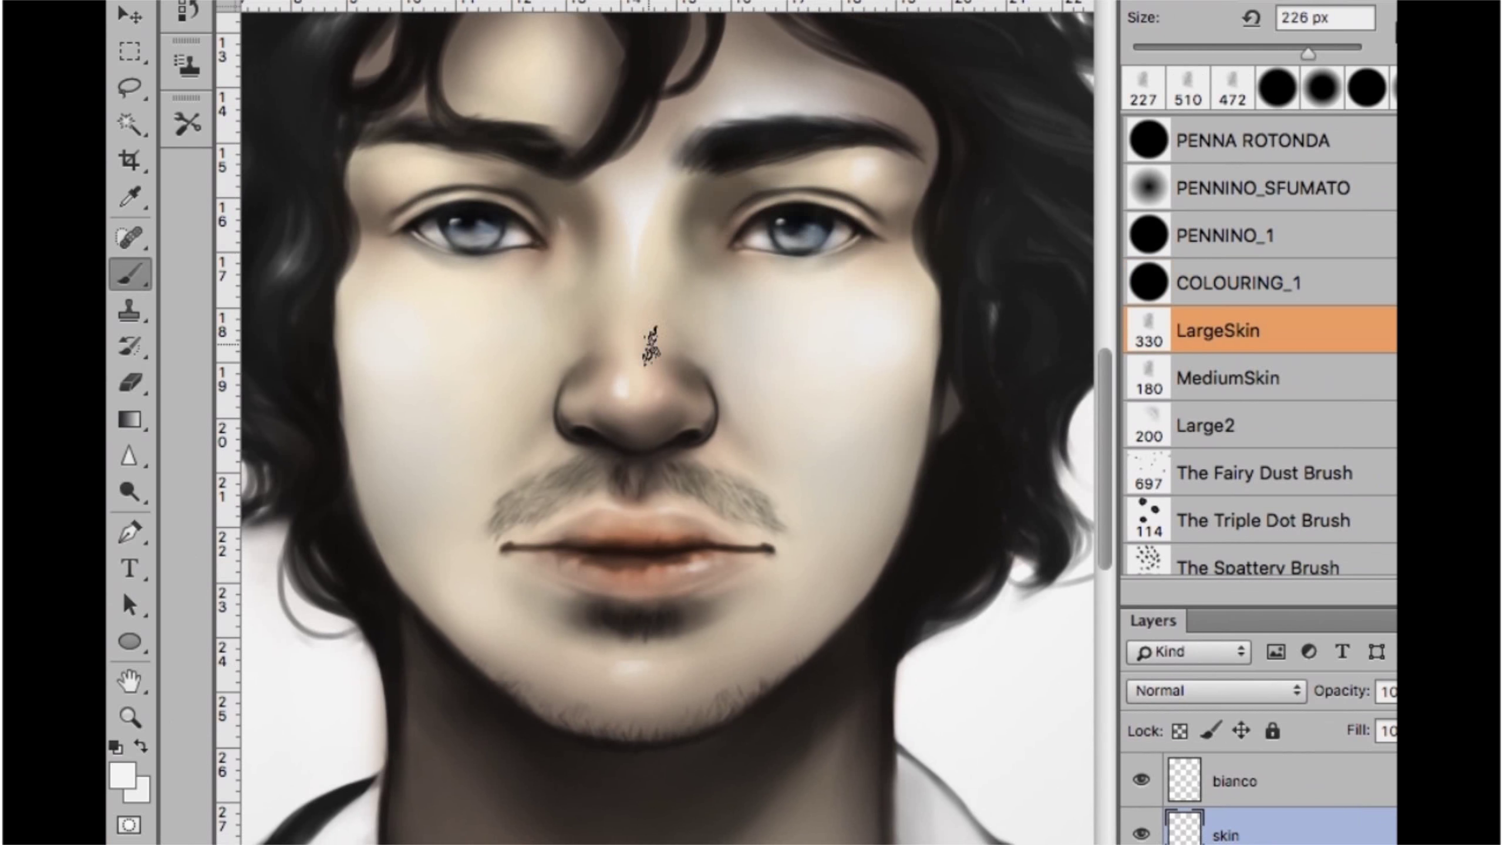
{"action": "key", "text": "ctrl+plus"}
{"action": "scroll", "coordinate": [738, 217], "scroll_direction": "up", "scroll_amount": 5}
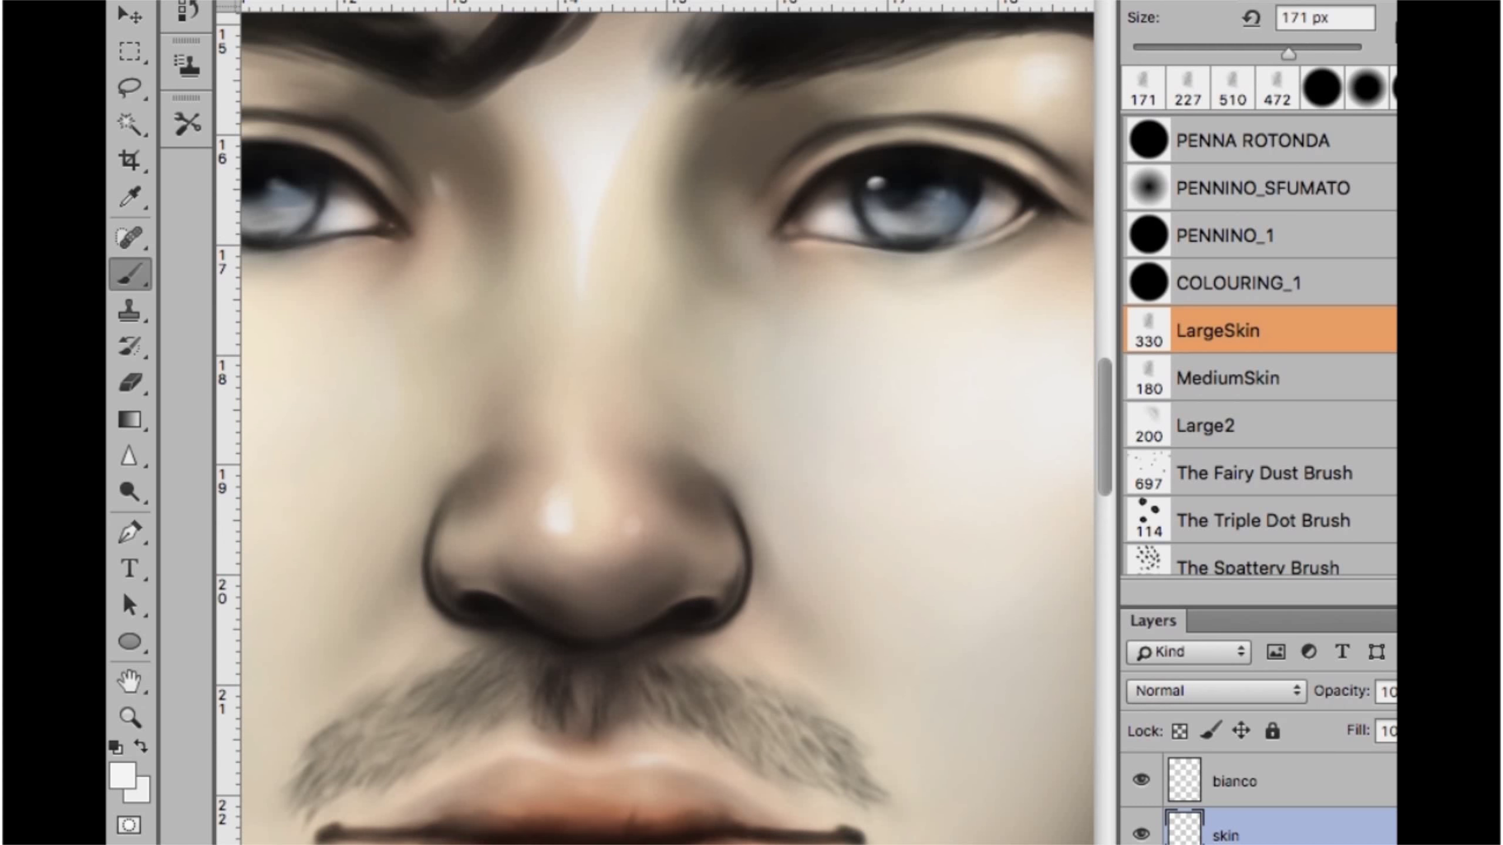
{"action": "left_click", "coordinate": [740, 252]}
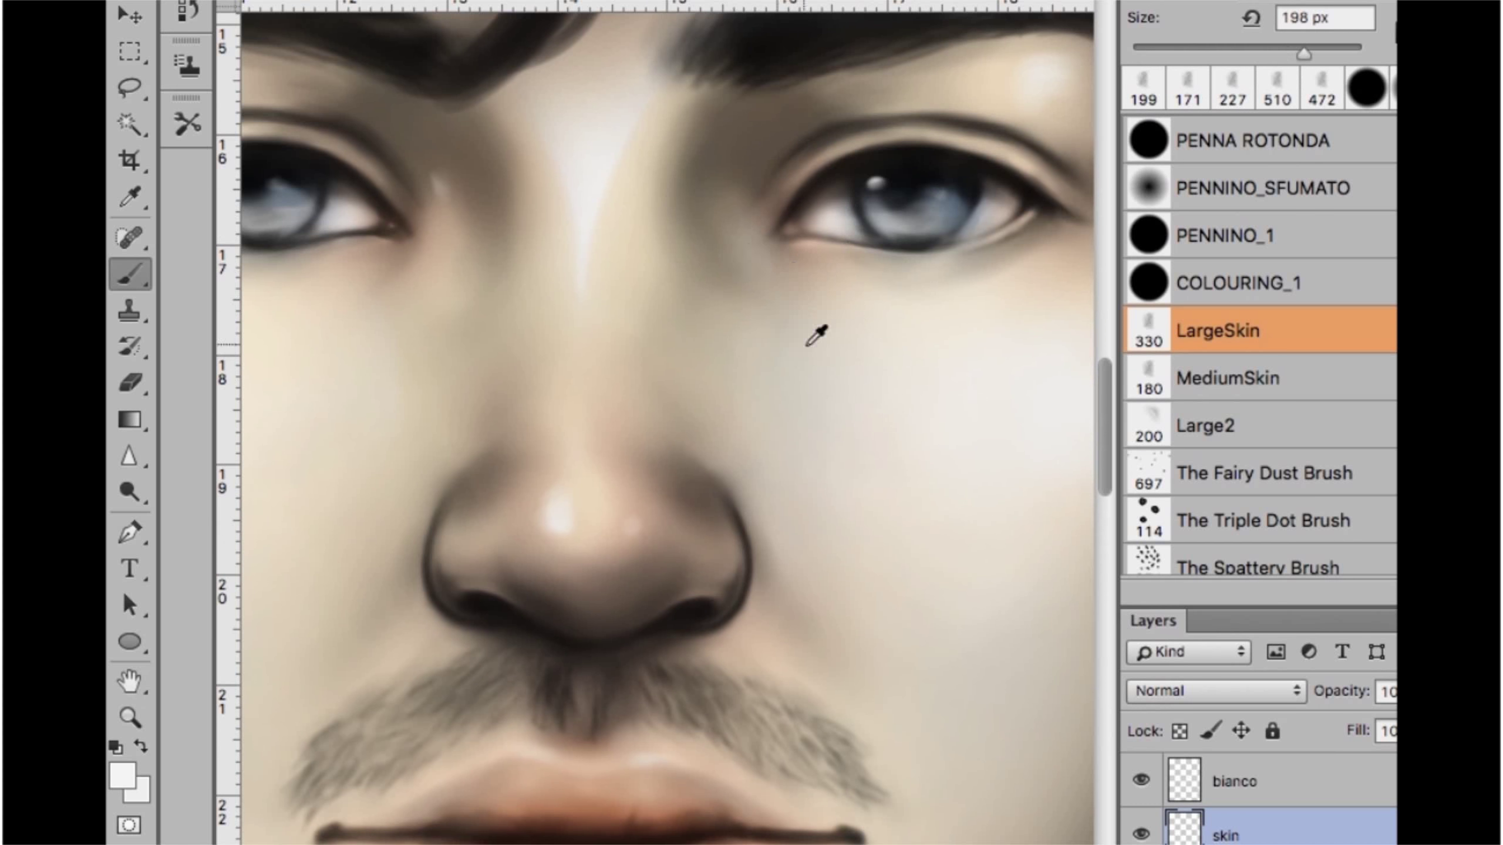
Sample a light cheek tone and enlarge the LargeSkin brush for broad strokes over the face
{"action": "left_click", "coordinate": [904, 308], "text": "alt"}
{"action": "key", "text": "bracketright"}
{"action": "key", "text": "bracketright"}
{"action": "scroll", "coordinate": [822, 496], "scroll_direction": "down", "scroll_amount": 2}
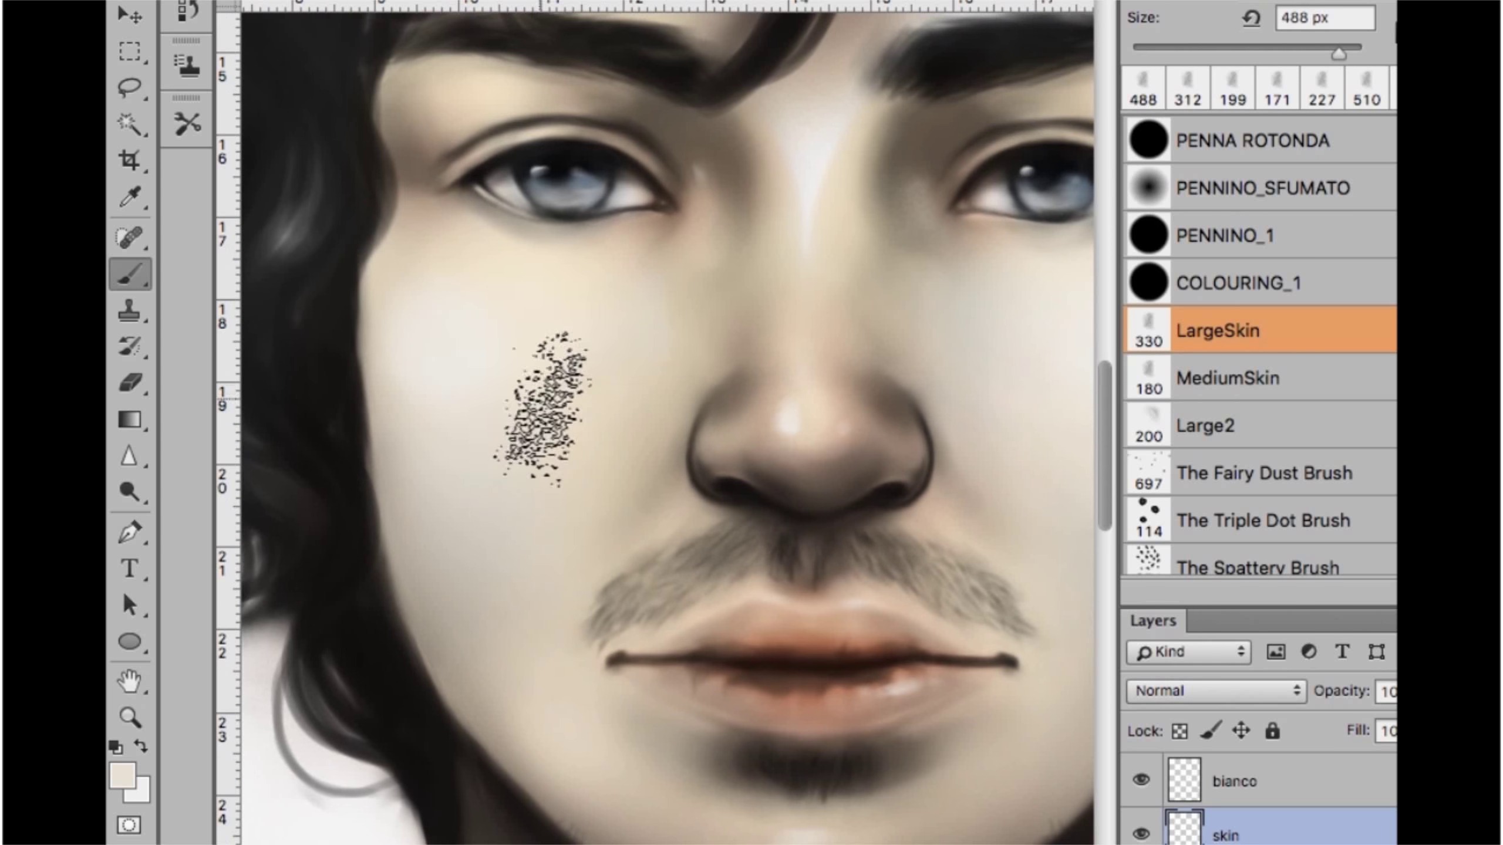
{"action": "key", "text": "bracketright"}
{"action": "scroll", "coordinate": [621, 621], "scroll_direction": "down", "scroll_amount": 2}
{"action": "scroll", "coordinate": [728, 608], "scroll_direction": "down", "scroll_amount": 8}
{"action": "scroll", "coordinate": [728, 608], "scroll_direction": "right", "scroll_amount": 5}
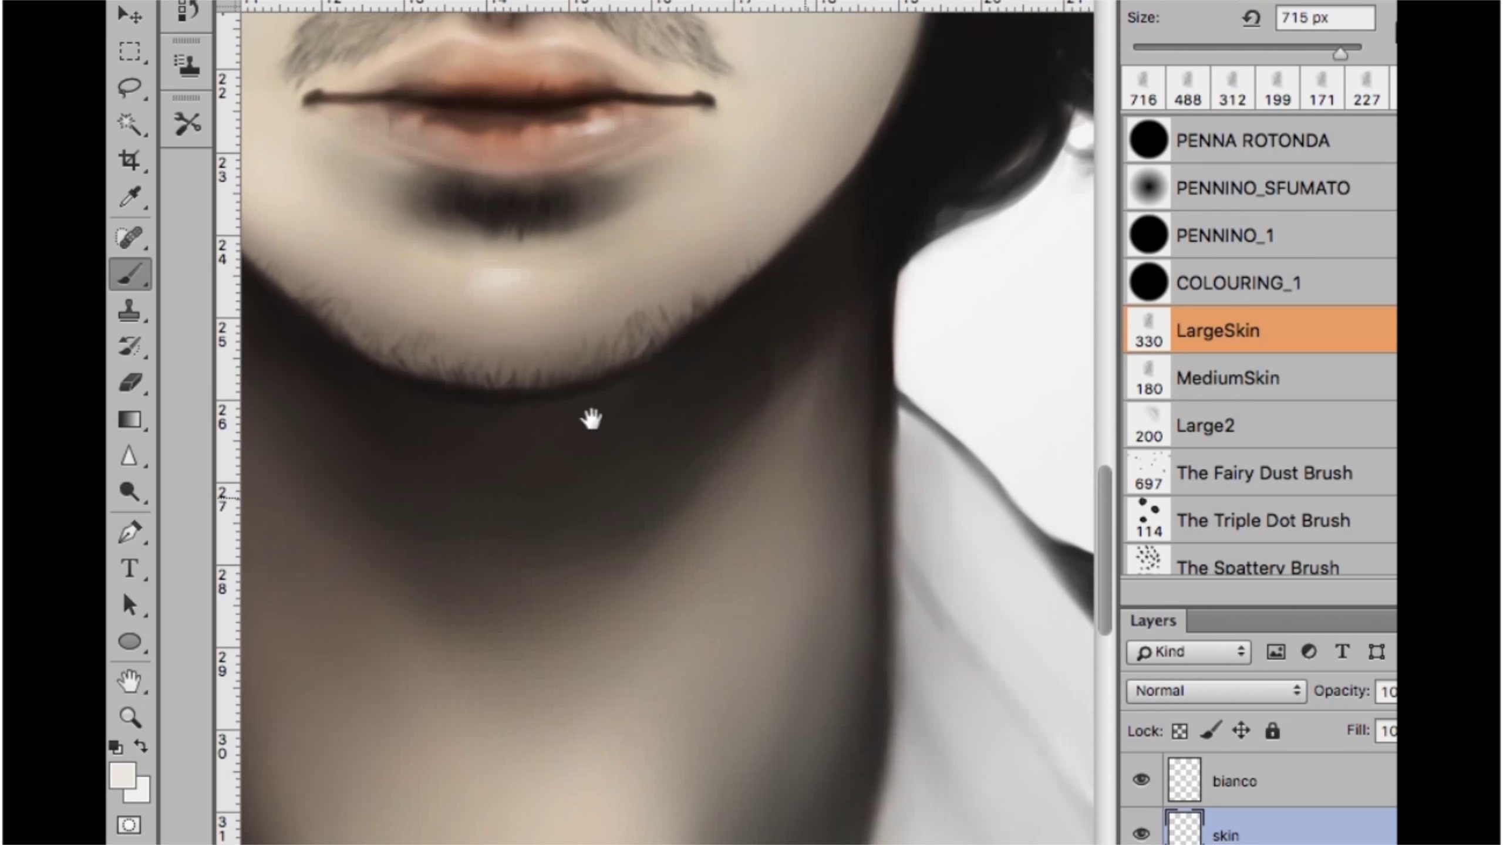
{"action": "scroll", "coordinate": [728, 446], "scroll_direction": "up", "scroll_amount": 6}
{"action": "scroll", "coordinate": [872, 705], "scroll_direction": "up", "scroll_amount": 5}
{"action": "scroll", "coordinate": [623, 624], "scroll_direction": "left", "scroll_amount": 5}
{"action": "left_click_drag", "start_coordinate": [614, 320], "coordinate": [586, 319]}
Sample a darker skin brown and touch up the skin with the Eraser
{"action": "left_click", "coordinate": [687, 537], "text": "alt"}
{"action": "key", "text": "e"}
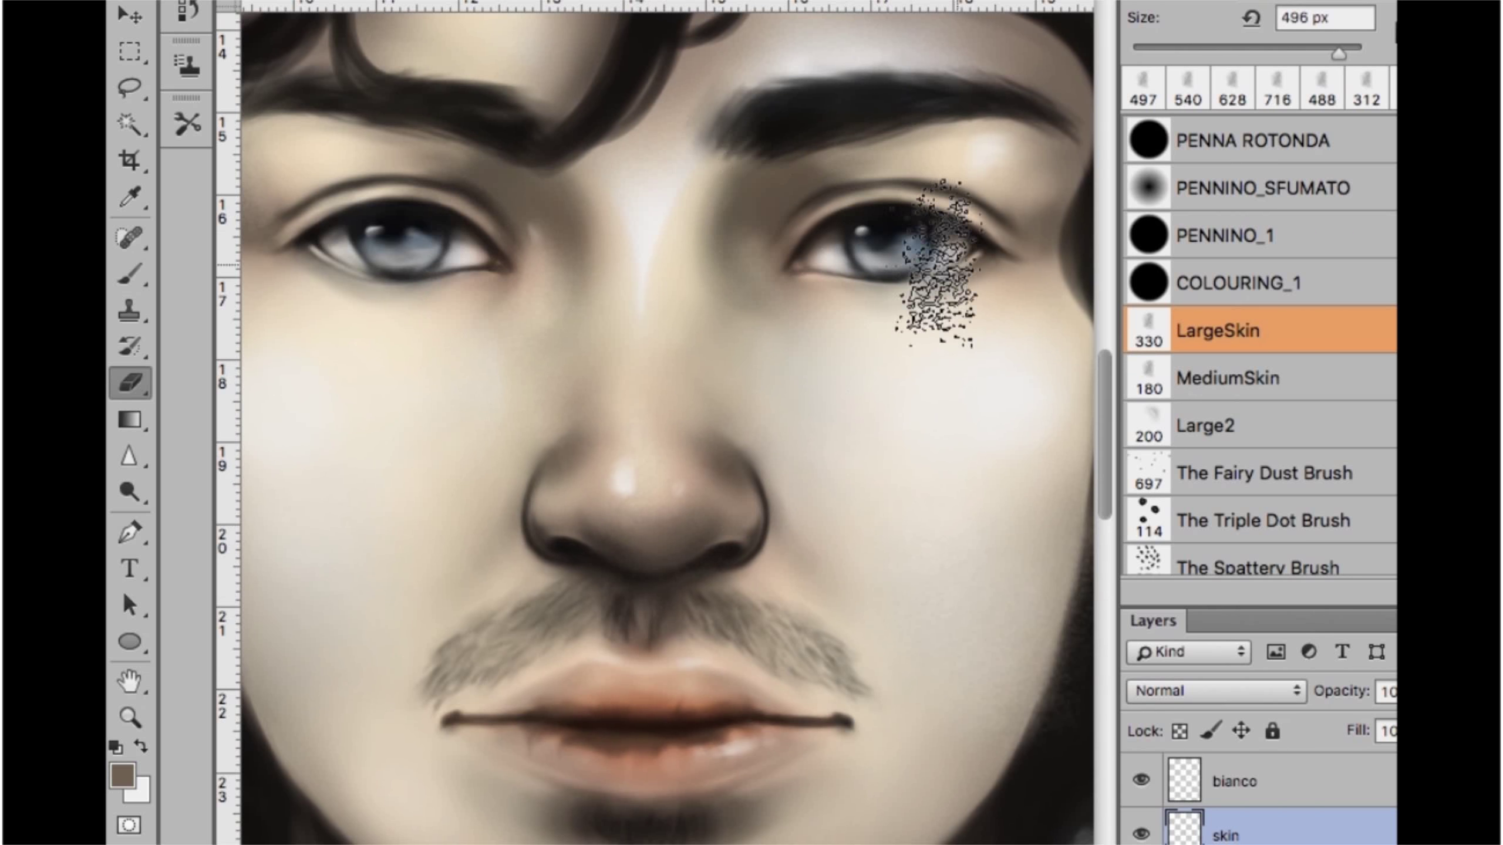
{"action": "scroll", "coordinate": [1015, 758], "scroll_direction": "down", "scroll_amount": 2}
{"action": "scroll", "coordinate": [1124, 461], "scroll_direction": "up", "scroll_amount": 3}
{"action": "scroll", "coordinate": [855, 547], "scroll_direction": "up", "scroll_amount": 2}
Sample a light skin colour and paint textured nose and cheek strokes with Large2 at 540 px
{"action": "key", "text": "b"}
{"action": "left_click", "coordinate": [840, 222], "text": "alt"}
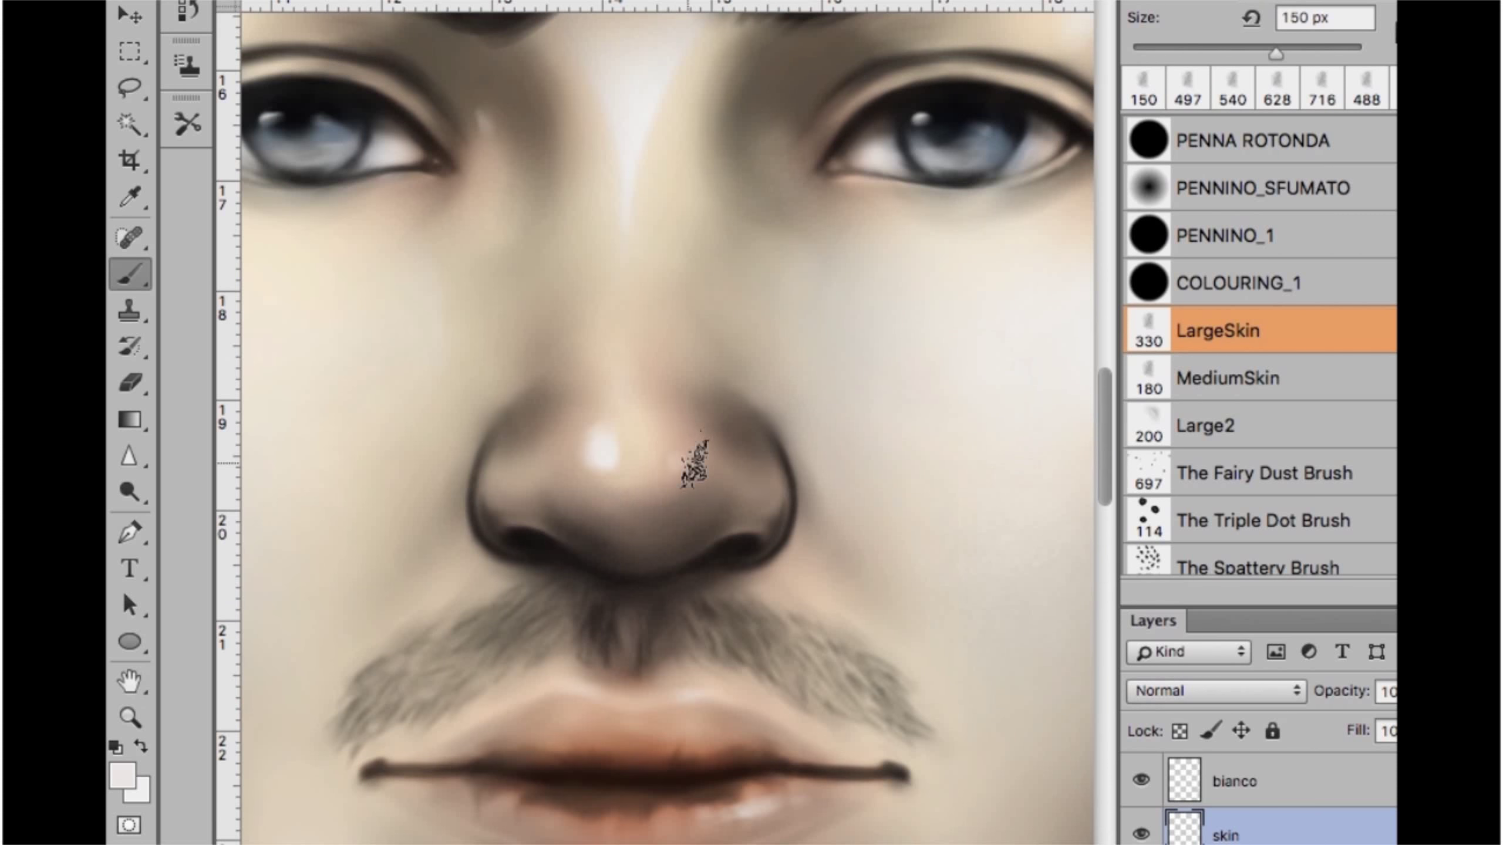
{"action": "key", "text": "e"}
{"action": "key", "text": "b"}
{"action": "scroll", "coordinate": [848, 419], "scroll_direction": "right", "scroll_amount": 5}
{"action": "scroll", "coordinate": [546, 296], "scroll_direction": "up", "scroll_amount": 2}
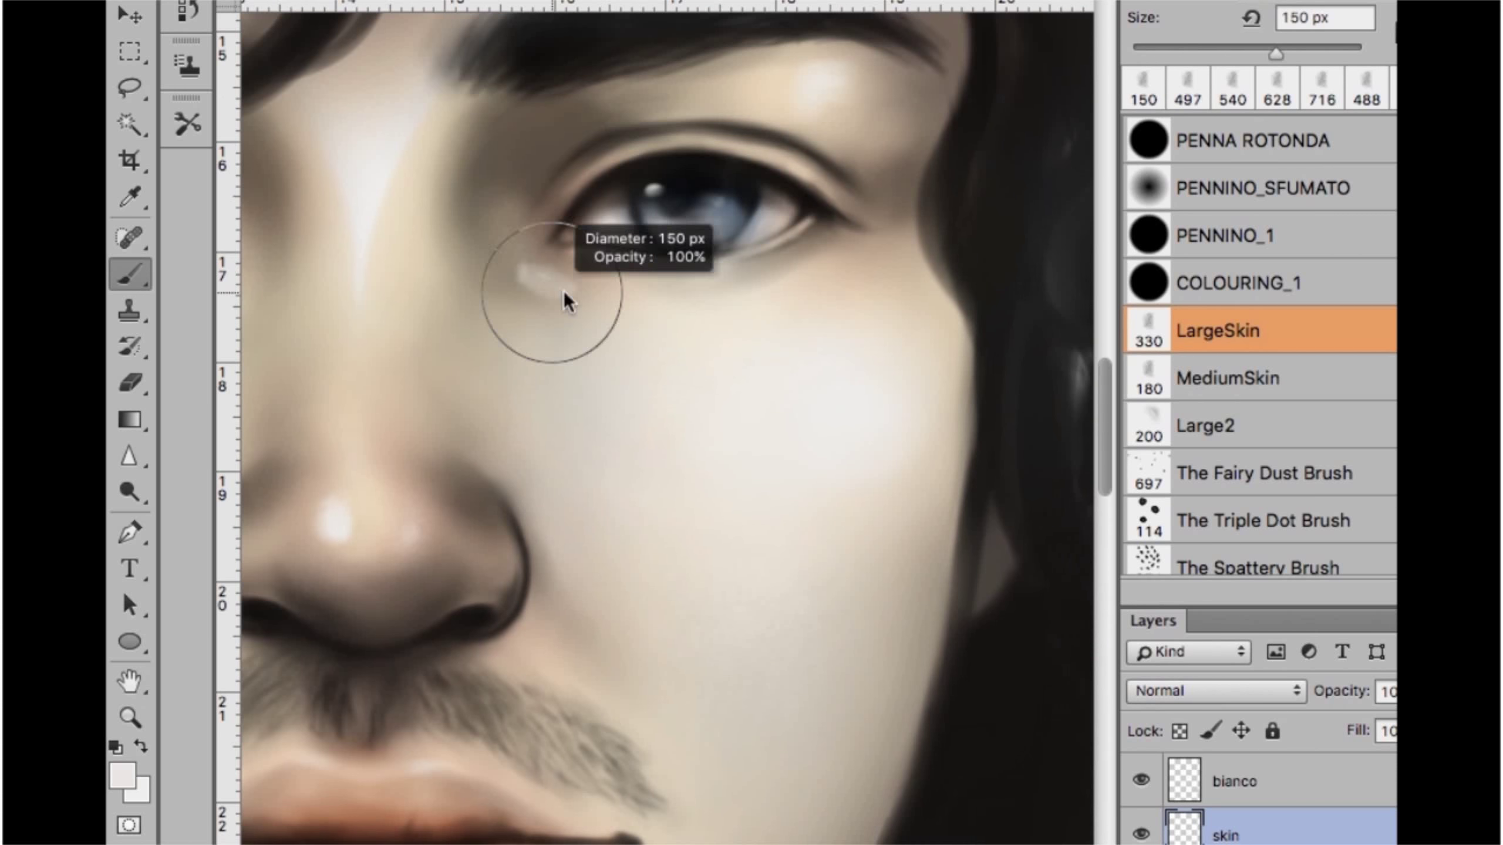
{"action": "left_click", "coordinate": [1205, 425]}
{"action": "left_click_drag", "start_coordinate": [698, 296], "coordinate": [857, 302]}
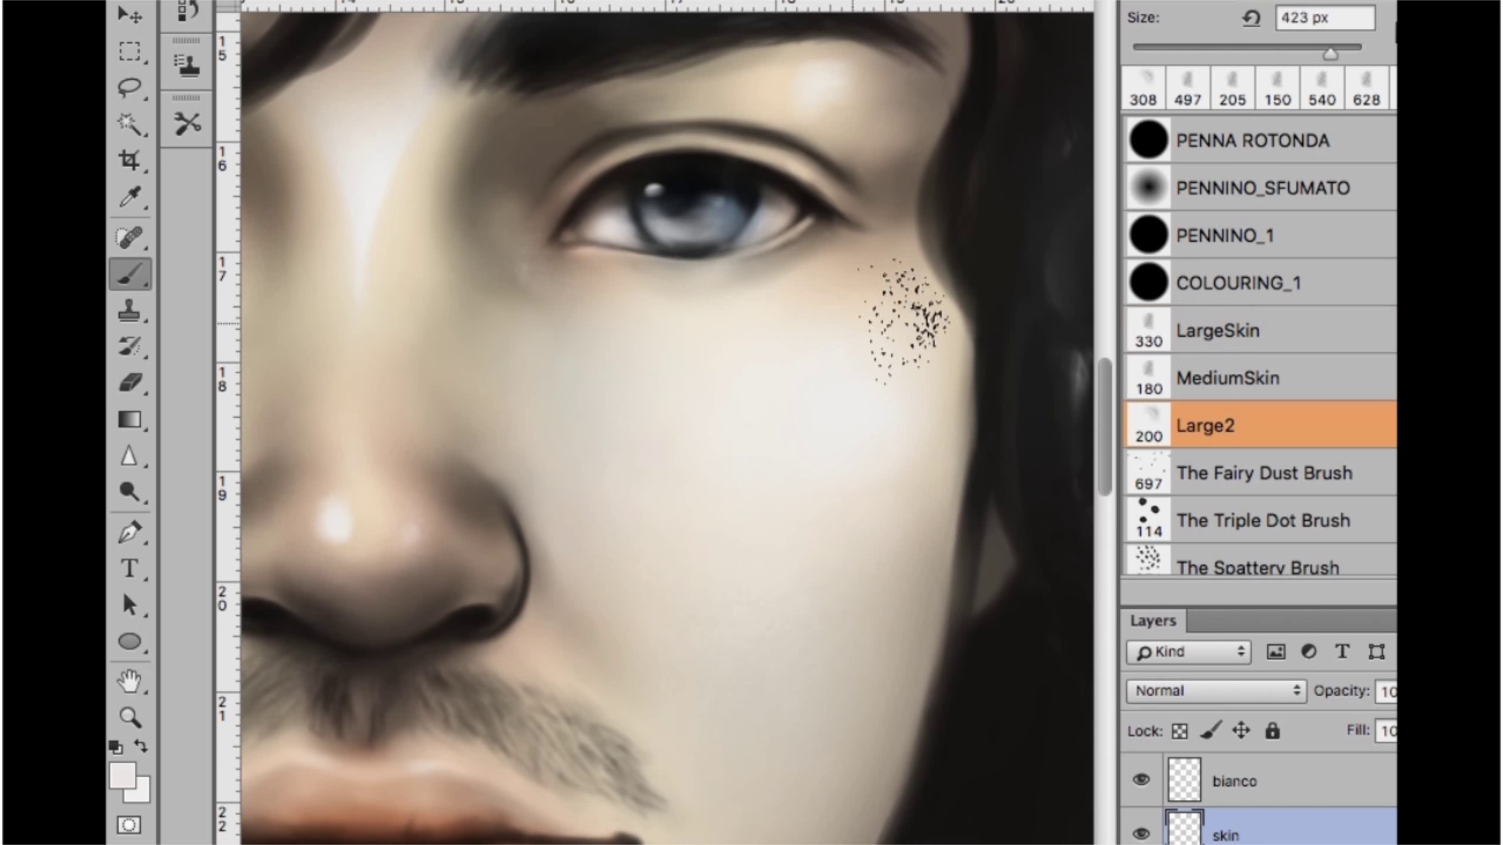
{"action": "scroll", "coordinate": [689, 420], "scroll_direction": "left", "scroll_amount": 5}
{"action": "scroll", "coordinate": [689, 420], "scroll_direction": "down", "scroll_amount": 1}
{"action": "left_click_drag", "start_coordinate": [671, 430], "coordinate": [769, 429]}
{"action": "scroll", "coordinate": [671, 430], "scroll_direction": "up", "scroll_amount": 3}
{"action": "scroll", "coordinate": [671, 430], "scroll_direction": "right", "scroll_amount": 5}
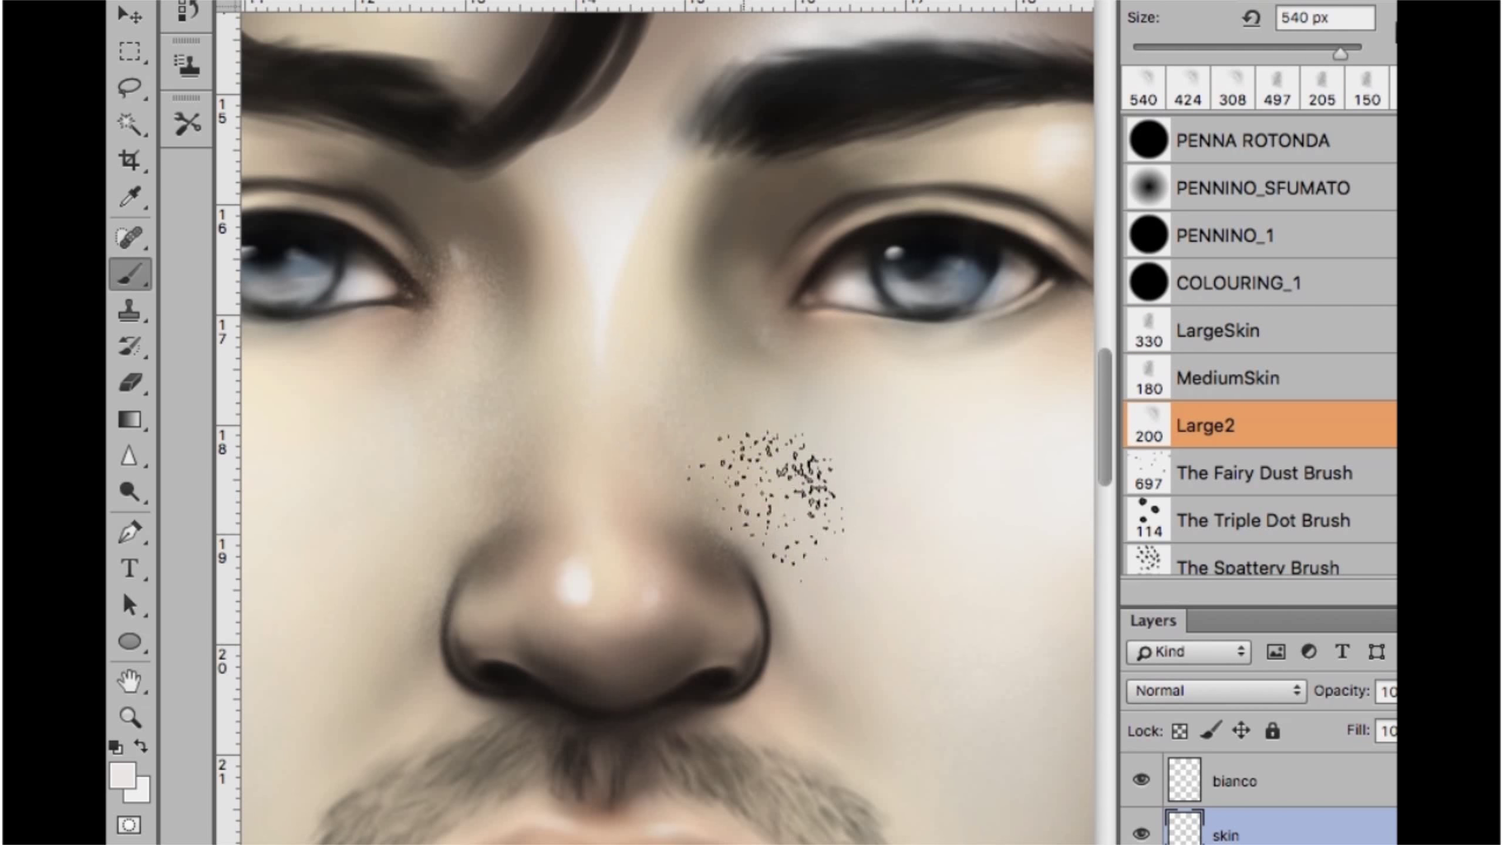
Erase excess skin tone near the eyes and brow with the LargeSkin eraser at 496 px
{"action": "key", "text": "e"}
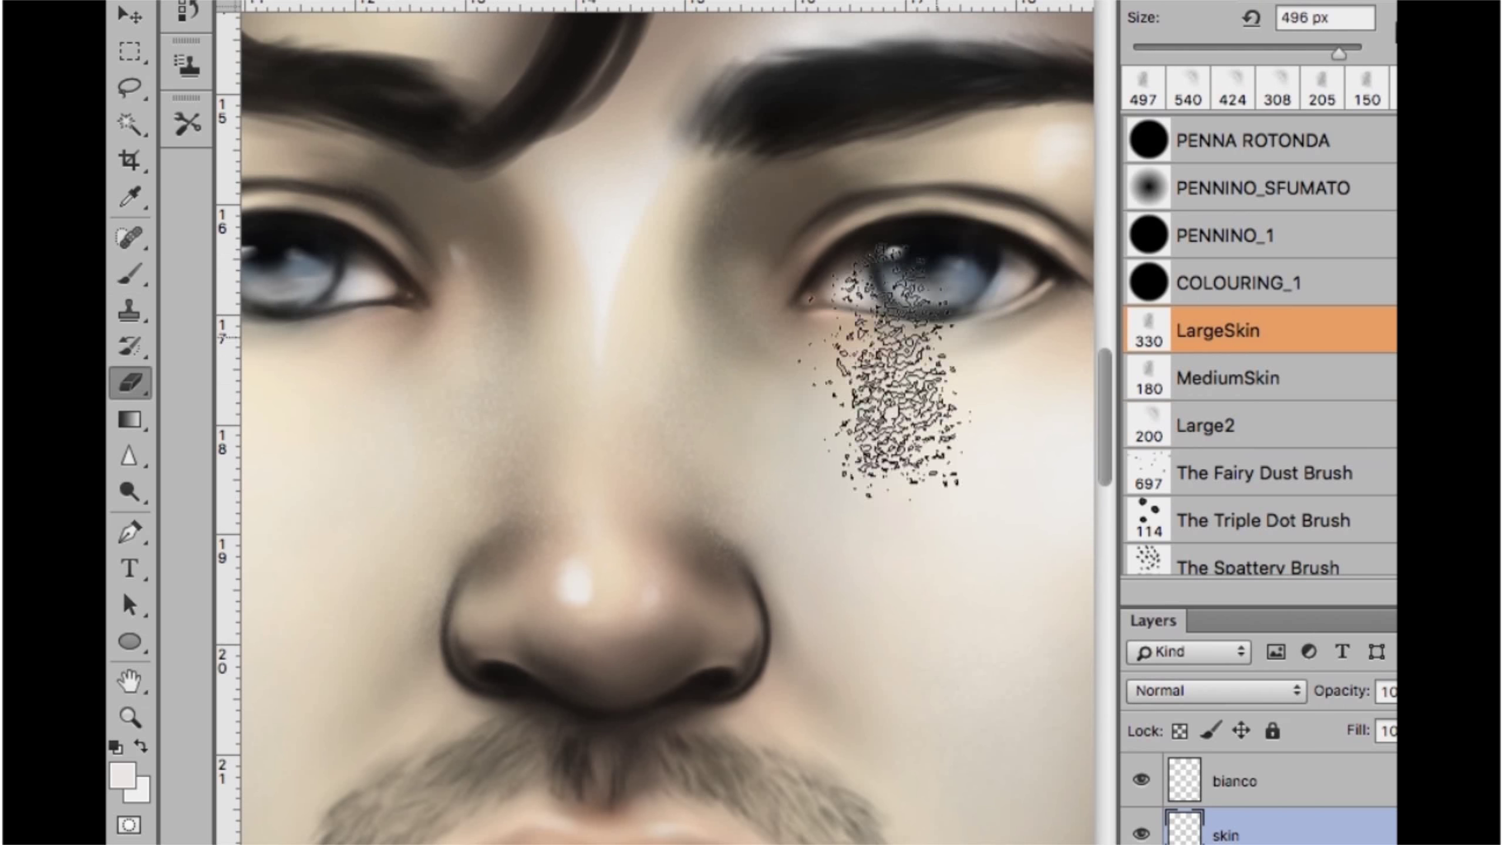
{"action": "key", "text": "b"}
{"action": "key", "text": "e"}
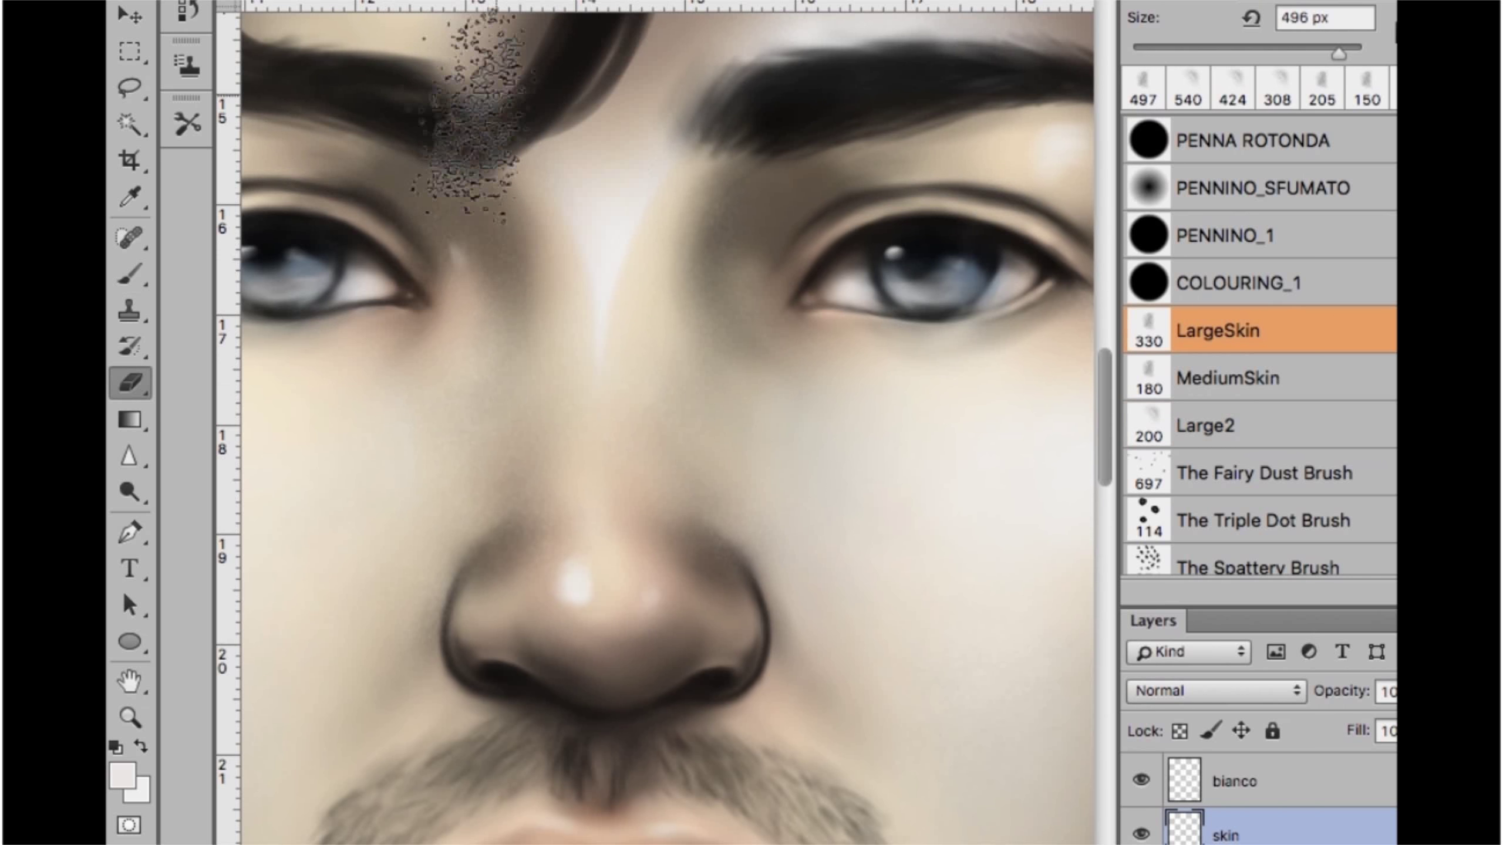
{"action": "scroll", "coordinate": [763, 562], "scroll_direction": "down", "scroll_amount": 2}
{"action": "key", "text": "b"}
{"action": "key", "text": "e"}
{"action": "key", "text": "ctrl+minus"}
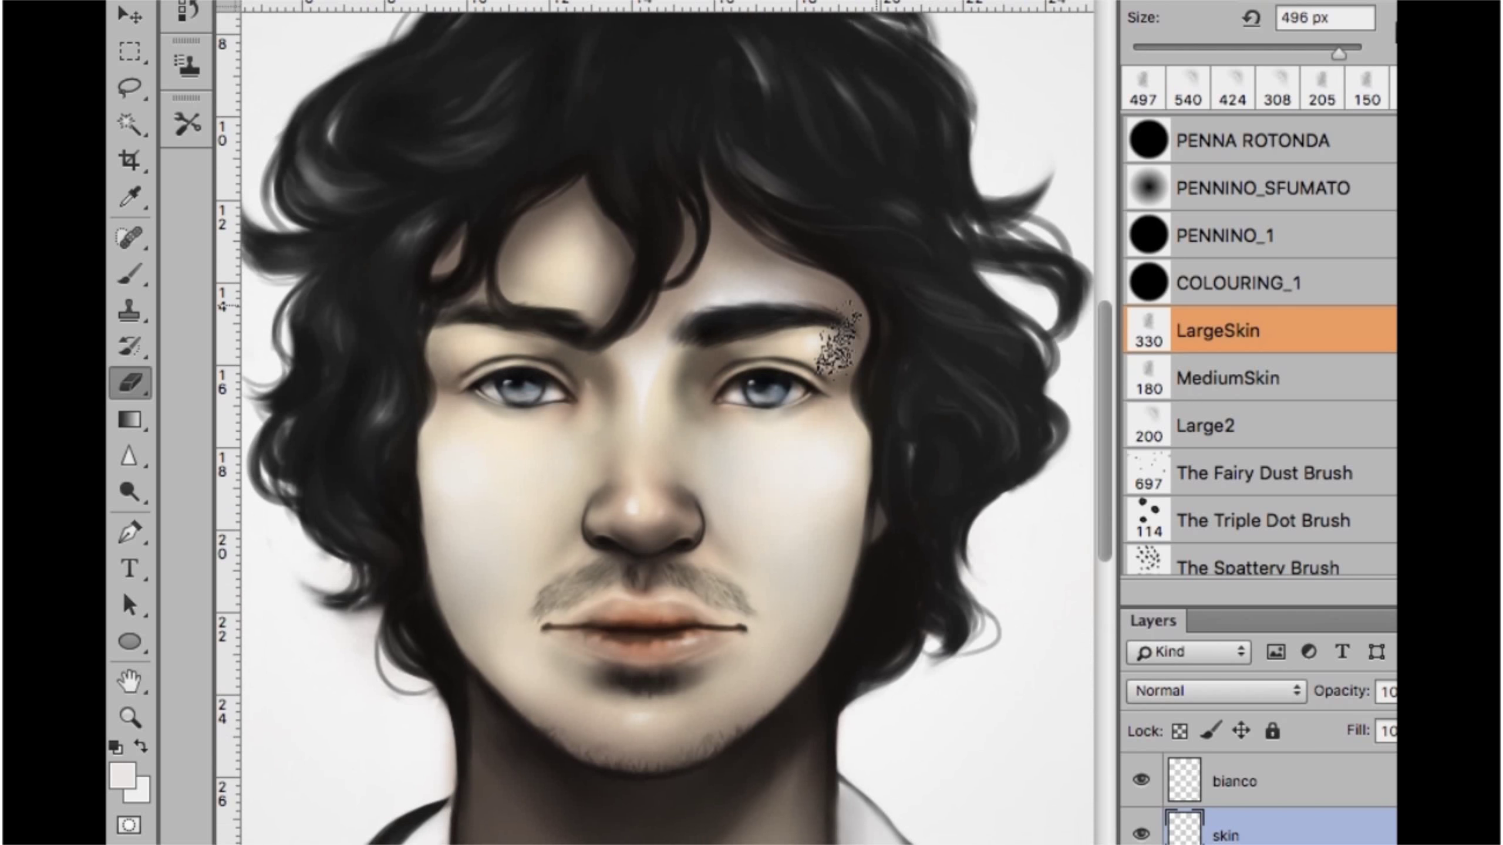
{"action": "key", "text": "b"}
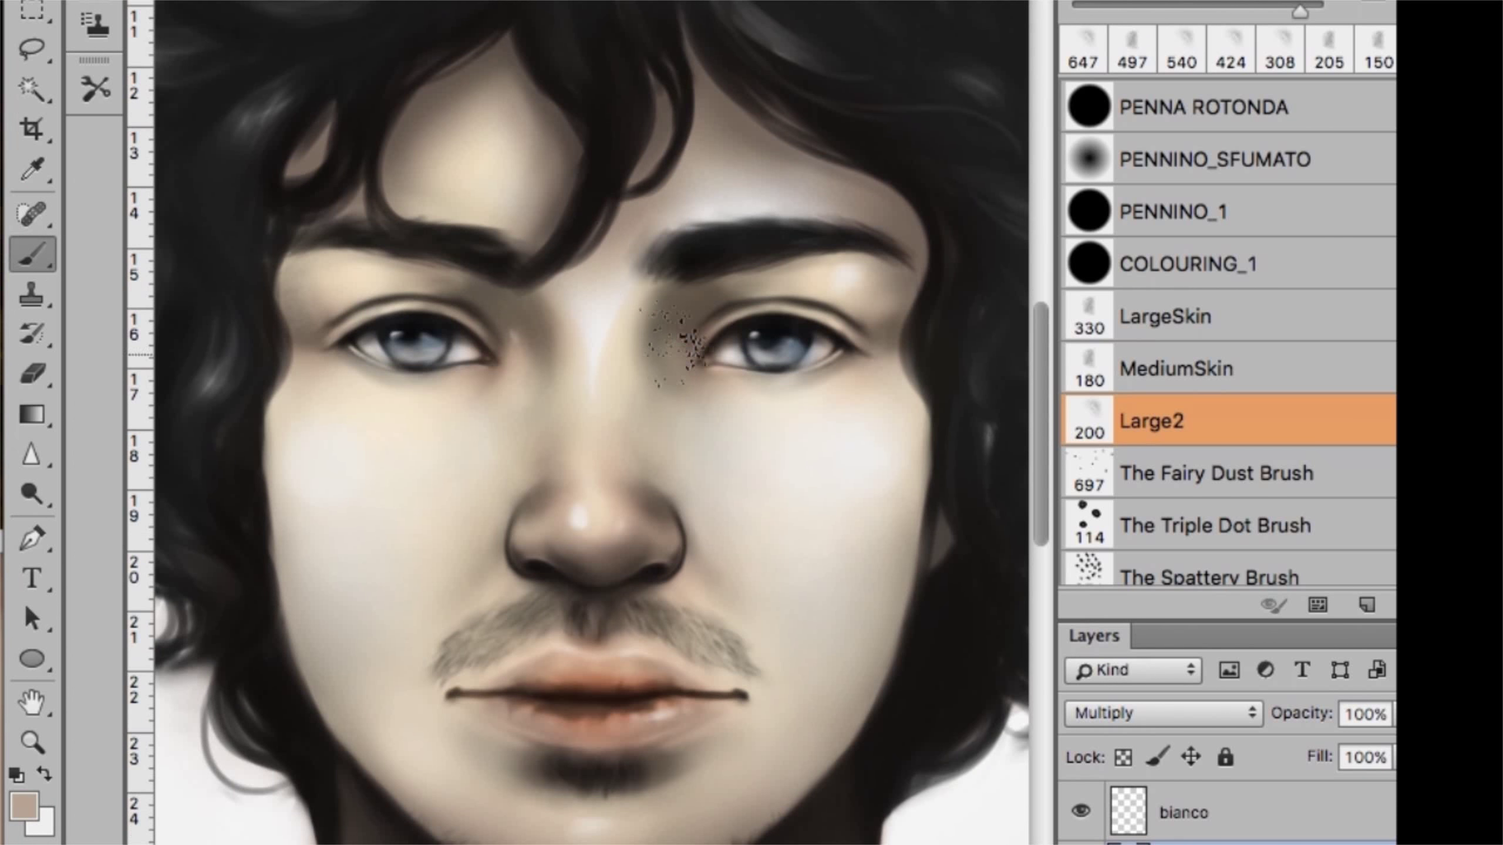
Speckle cream highlights across the forehead and cheeks with an enlarged Large2 brush
{"action": "left_click", "coordinate": [408, 681], "text": "alt"}
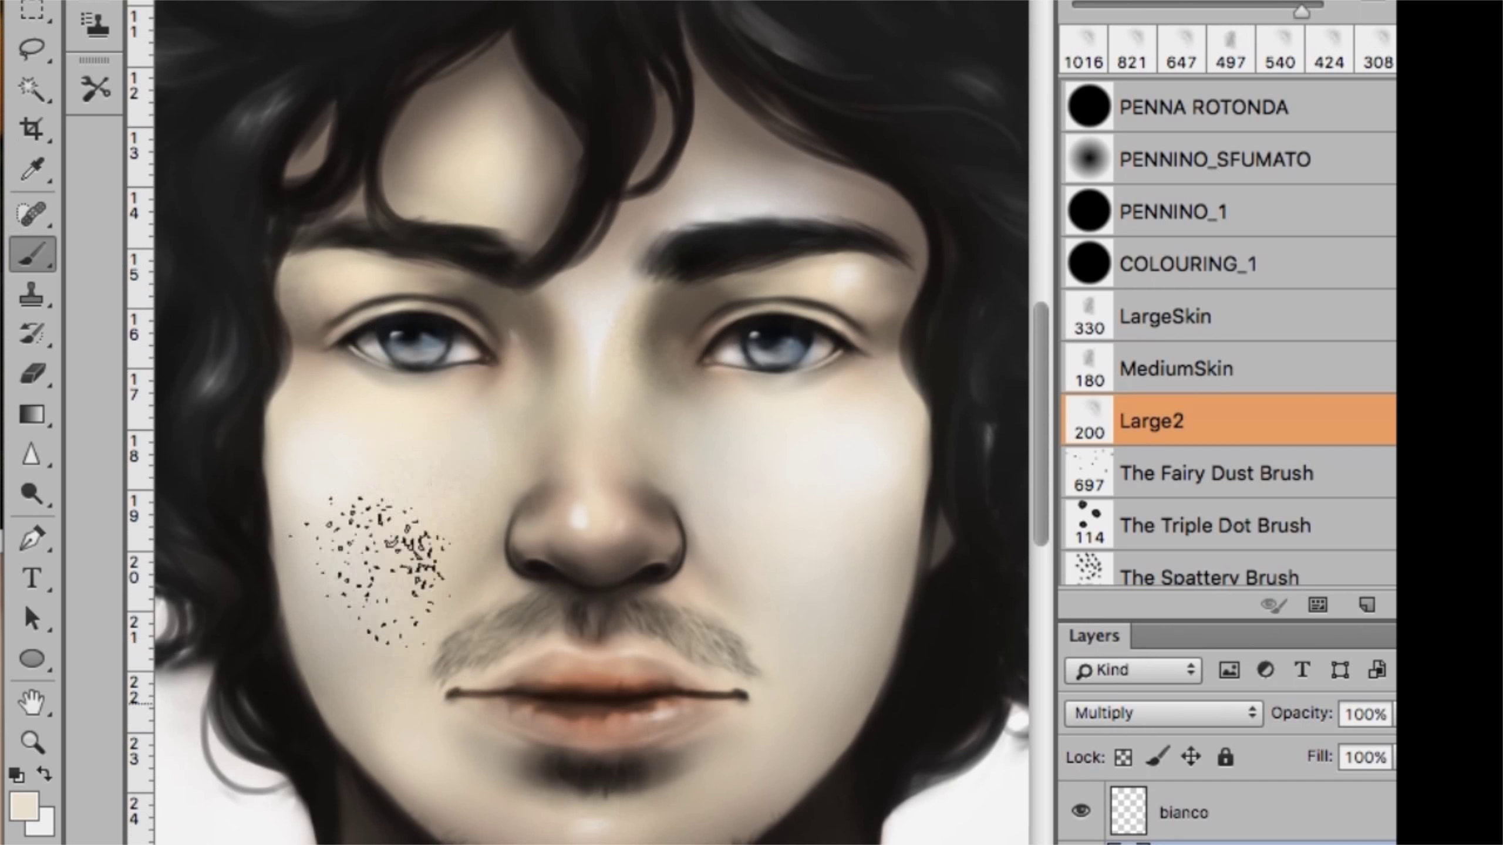
{"action": "left_click_drag", "start_coordinate": [763, 719], "coordinate": [834, 518]}
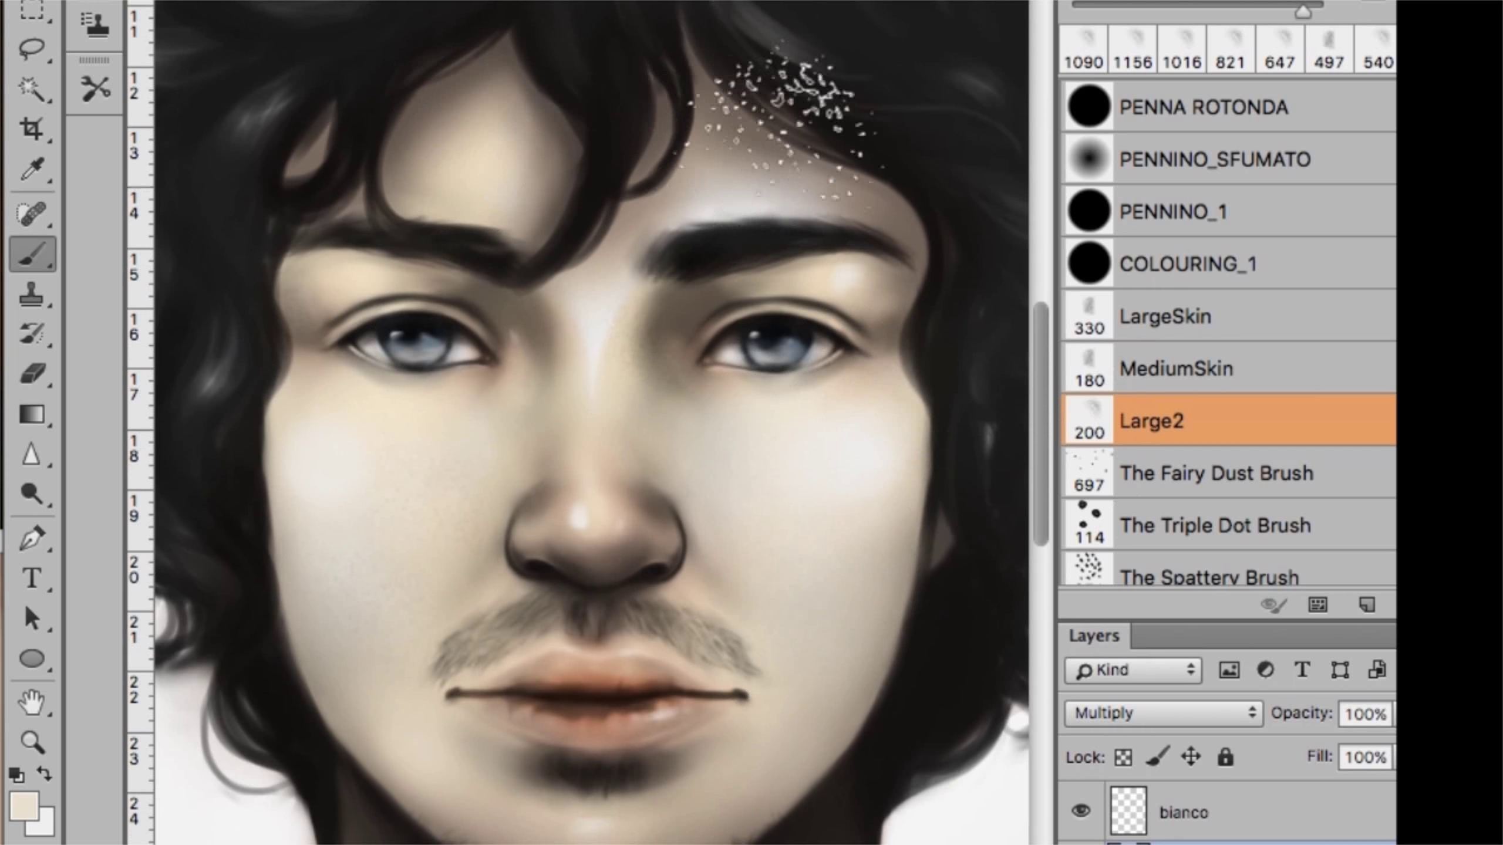
{"action": "scroll", "coordinate": [704, 142], "scroll_direction": "down", "scroll_amount": 5}
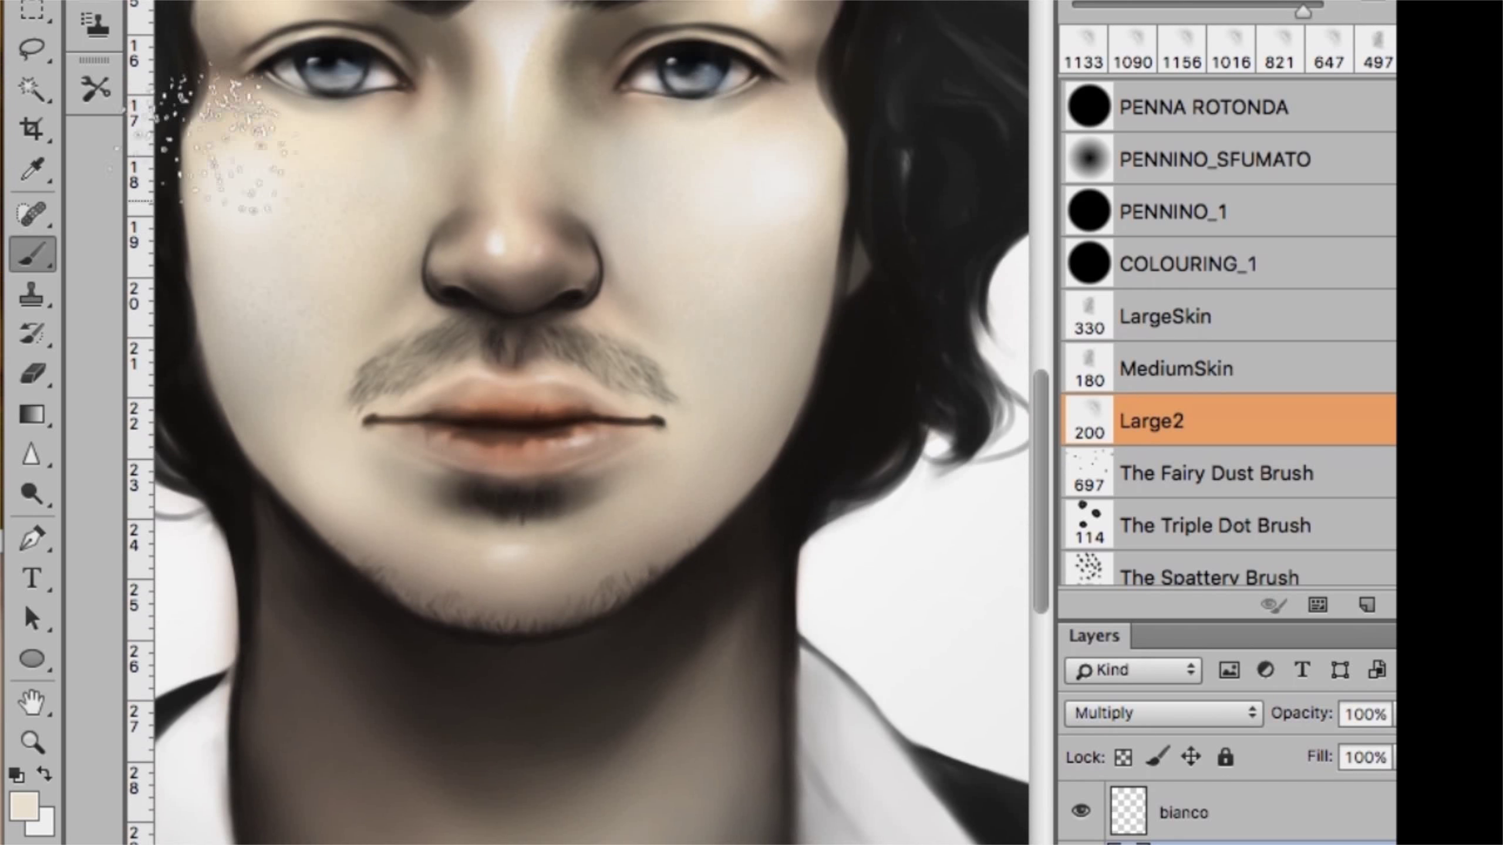
{"action": "left_click", "coordinate": [319, 67], "text": "alt"}
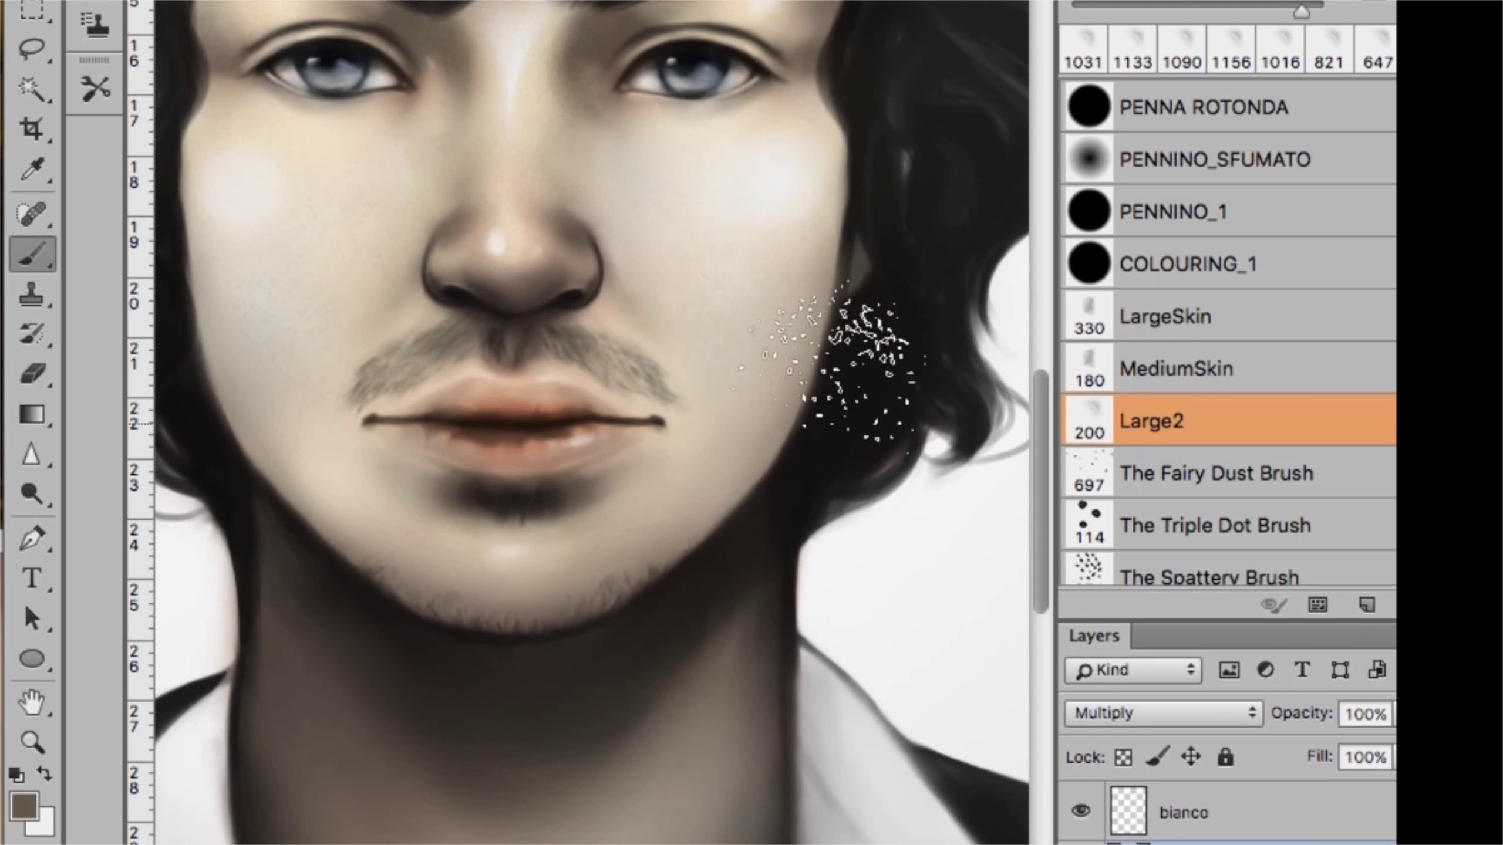
Soften the left cheek with an enlarged LargeSkin eraser, then zoom to review the face
{"action": "key", "text": "e"}
{"action": "key", "text": "ctrl+plus"}
{"action": "scroll", "coordinate": [569, 252], "scroll_direction": "left", "scroll_amount": 5}
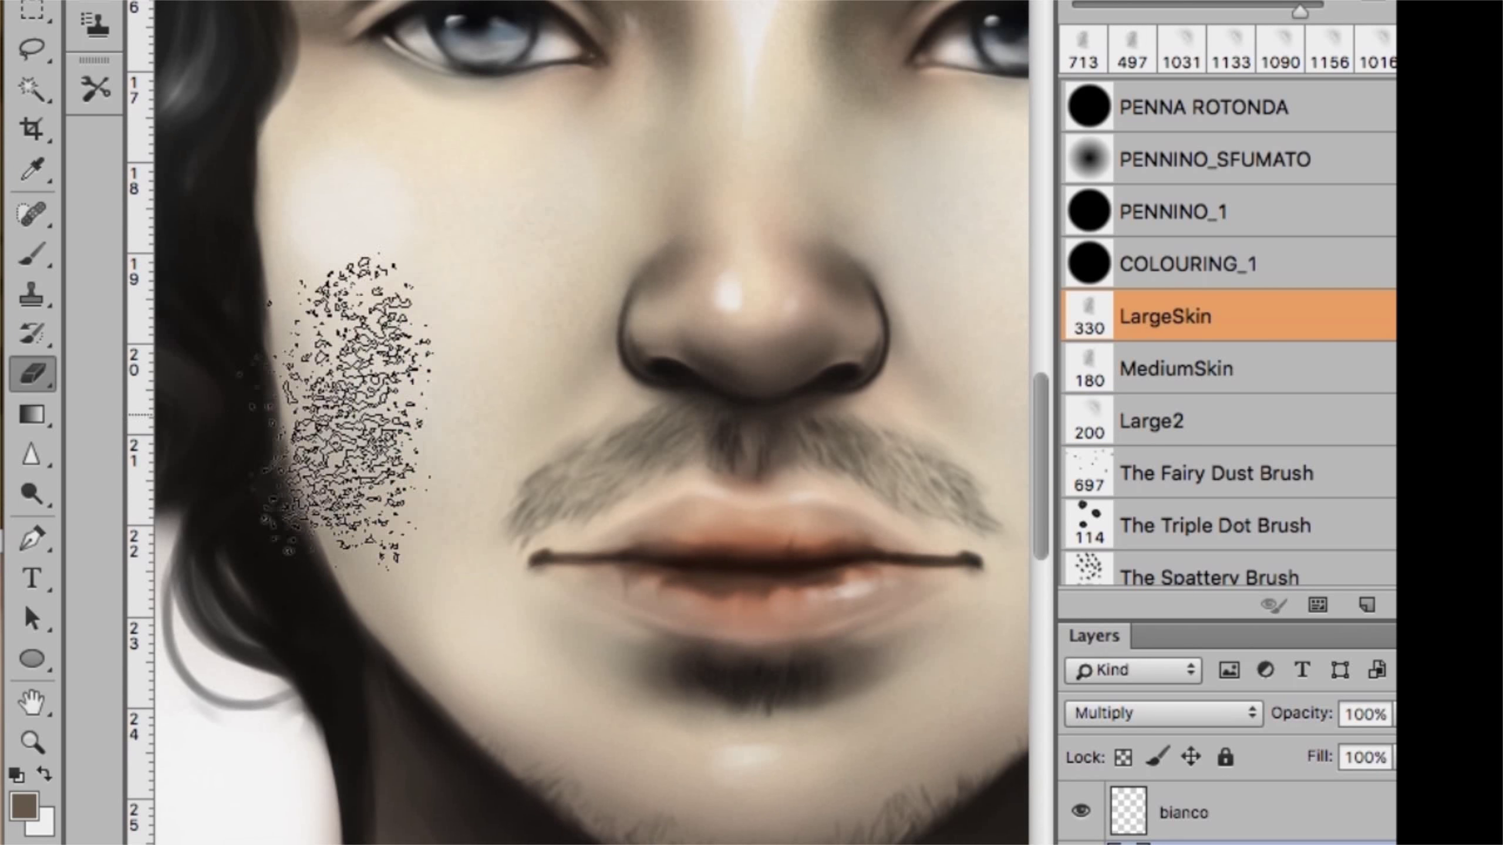
{"action": "scroll", "coordinate": [670, 446], "scroll_direction": "left", "scroll_amount": 4}
{"action": "left_click_drag", "start_coordinate": [473, 486], "coordinate": [521, 468]}
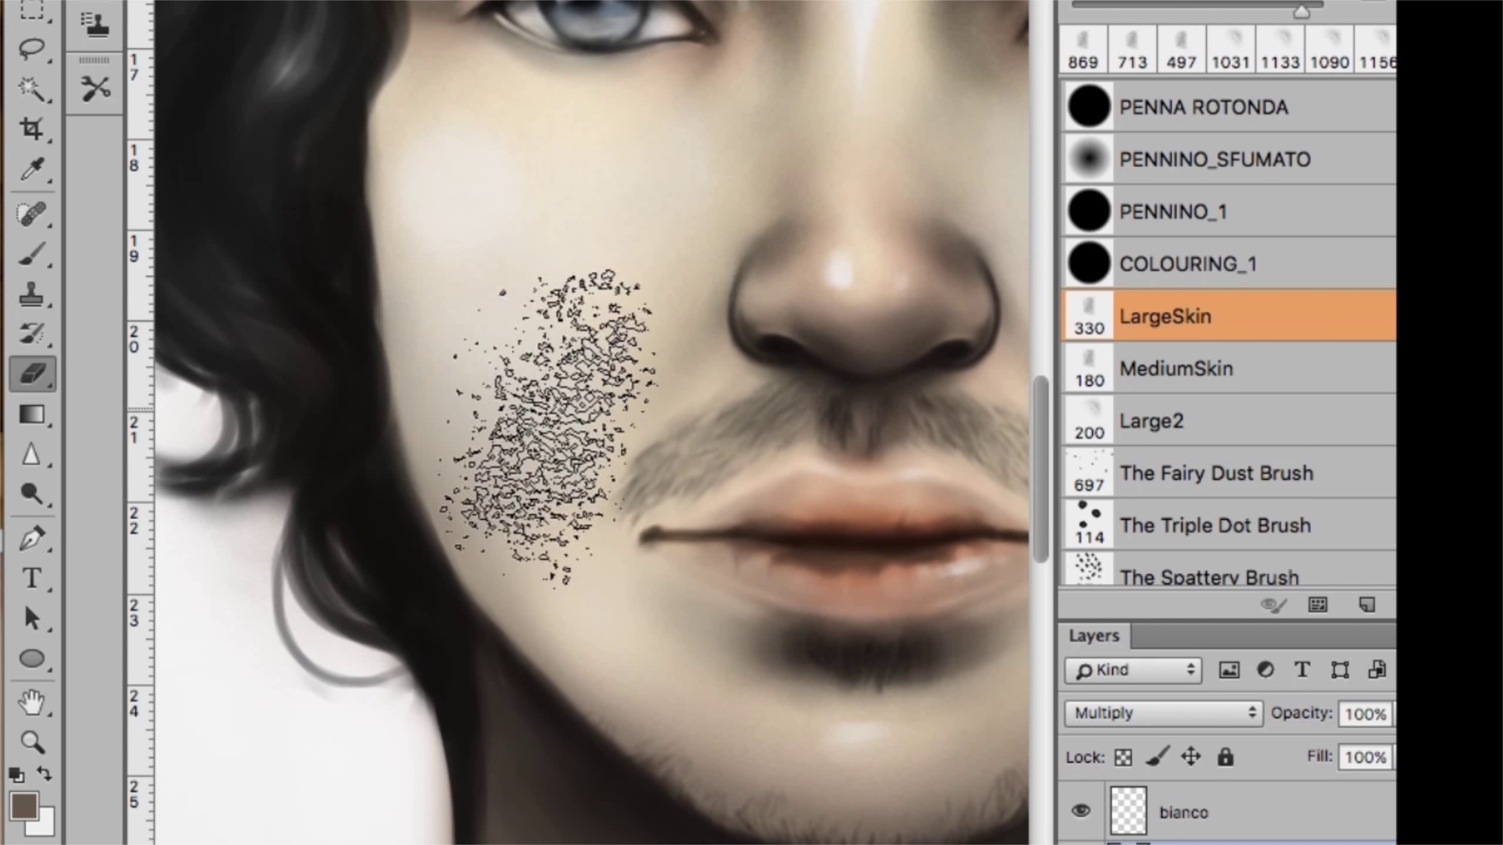
{"action": "key", "text": "ctrl+minus"}
{"action": "scroll", "coordinate": [1005, 101], "scroll_direction": "up", "scroll_amount": 3}
{"action": "key", "text": "ctrl+minus"}
{"action": "key", "text": "ctrl+minus"}
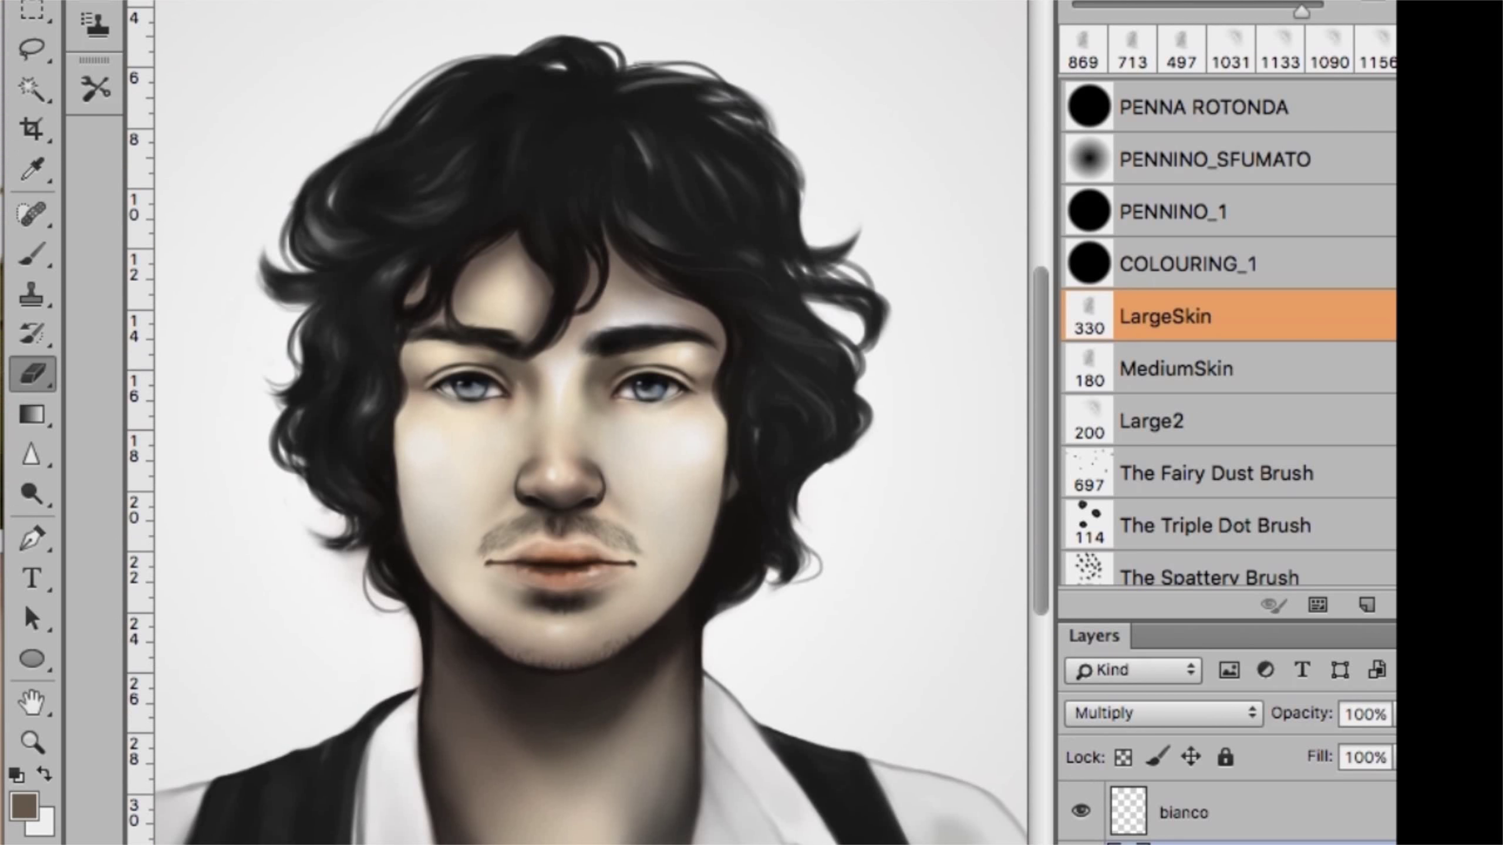
{"action": "key", "text": "ctrl+plus"}
{"action": "key", "text": "ctrl+plus"}
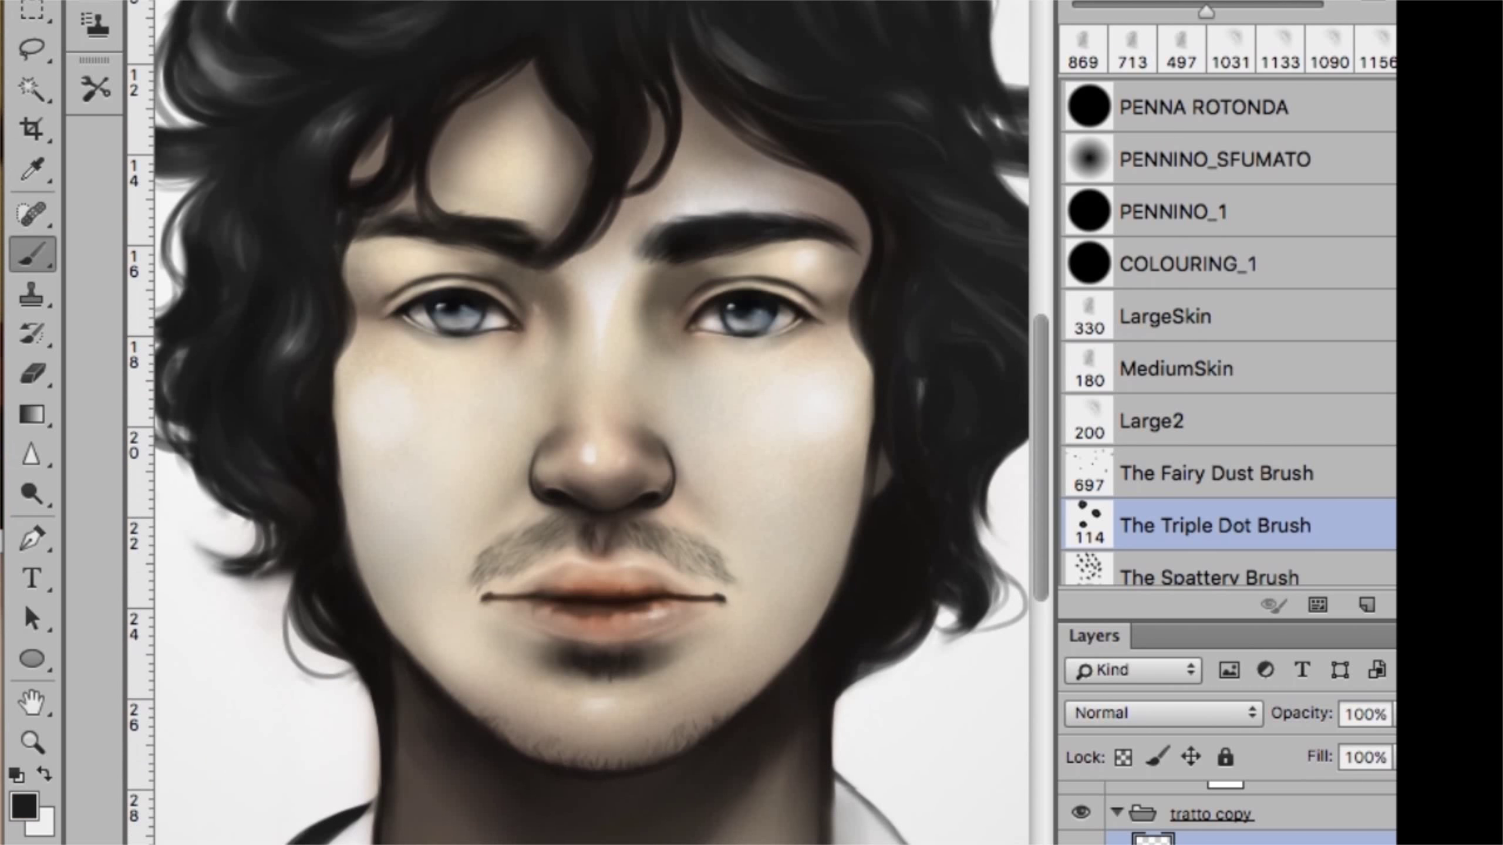
Paint fine dark hair strands near the jaw with The Triple Dot Brush at 21 px
{"action": "left_click_drag", "start_coordinate": [306, 229], "coordinate": [307, 394]}
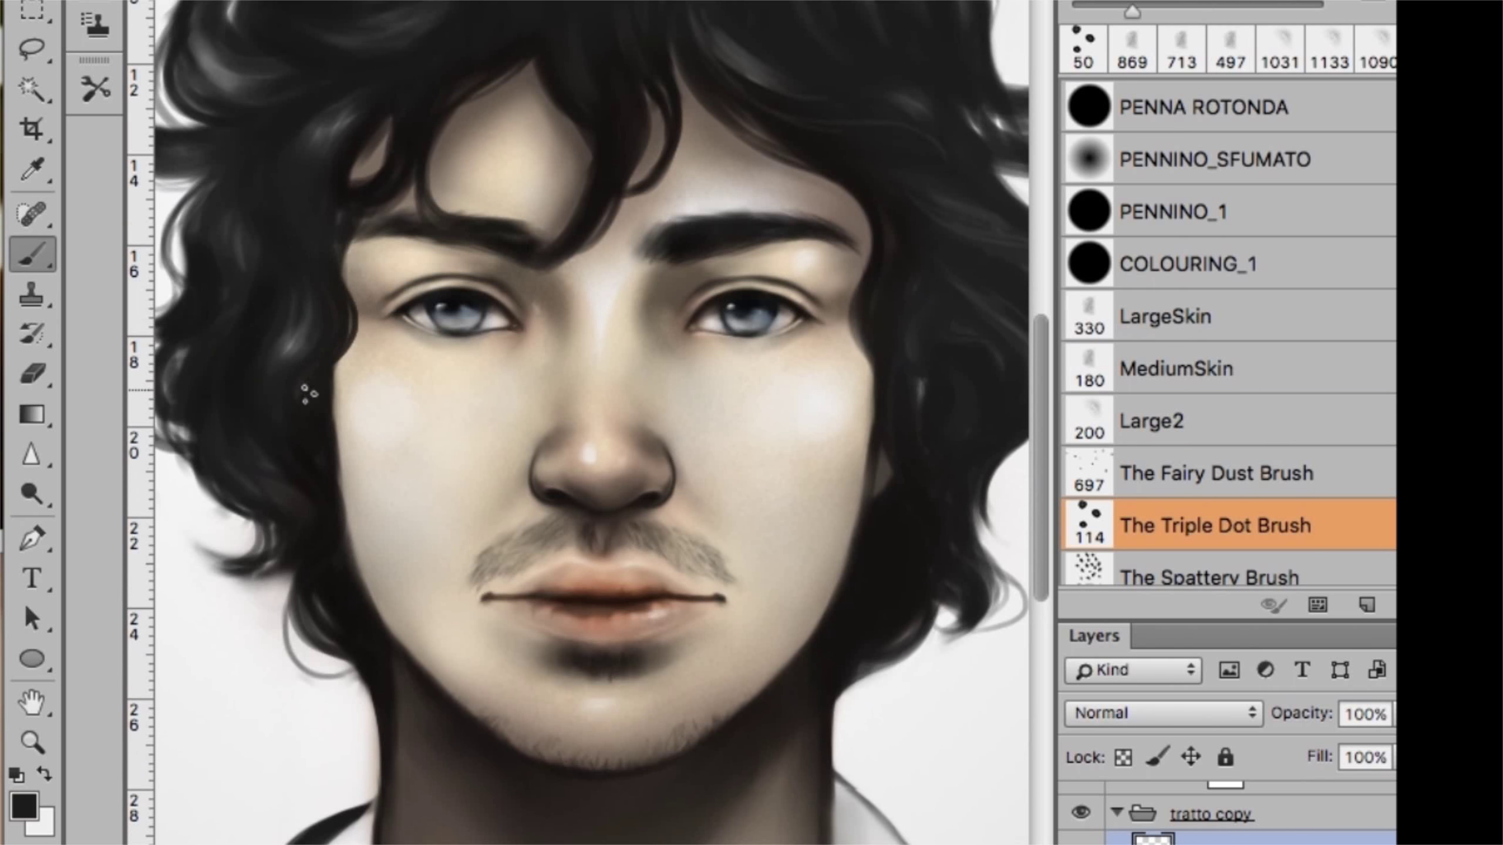
{"action": "left_click_drag", "start_coordinate": [367, 316], "coordinate": [351, 317]}
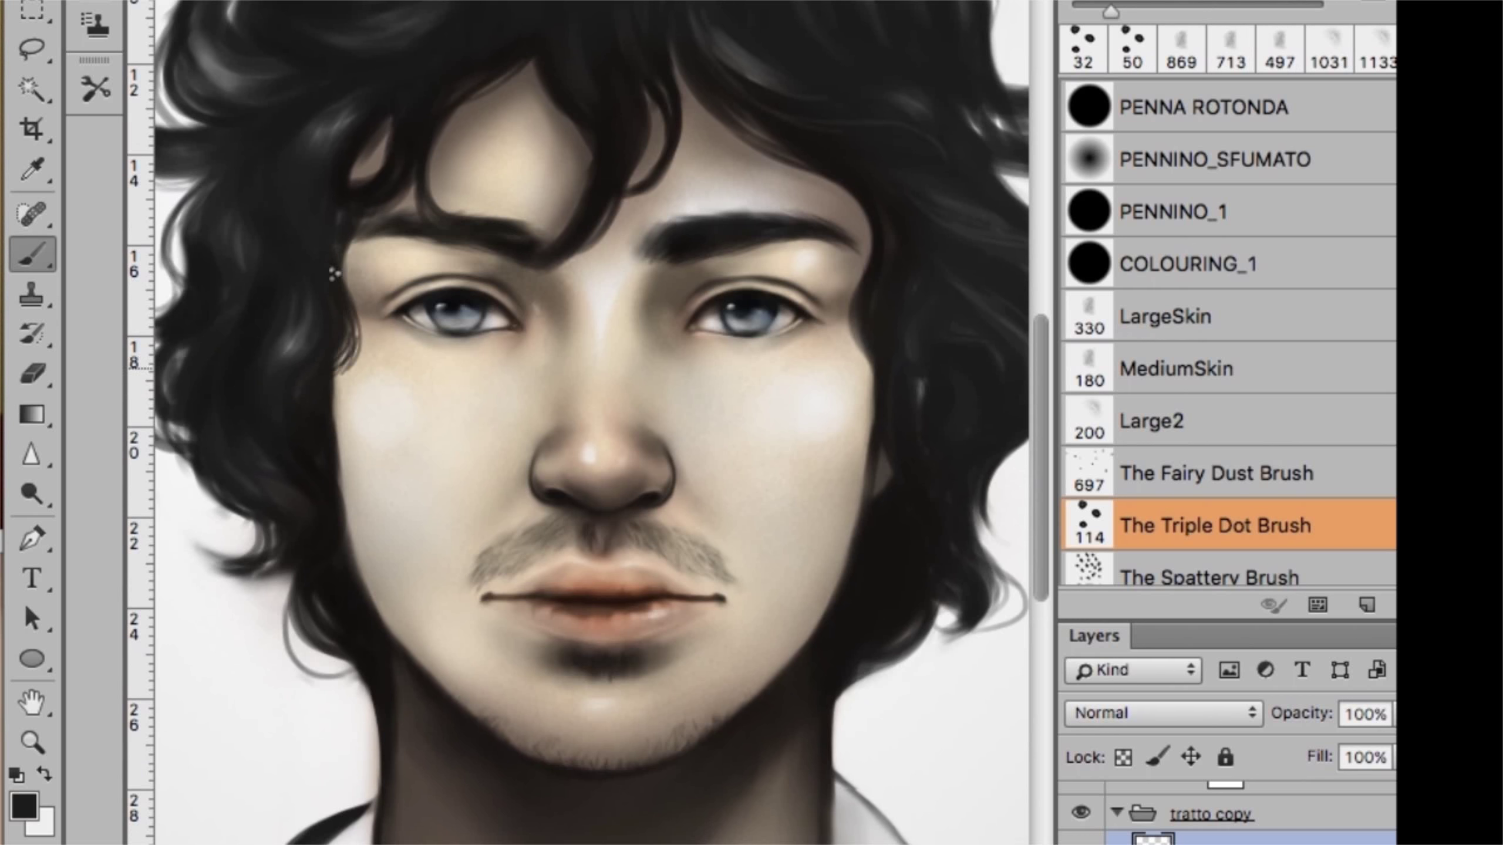
{"action": "left_click_drag", "start_coordinate": [363, 337], "coordinate": [355, 337]}
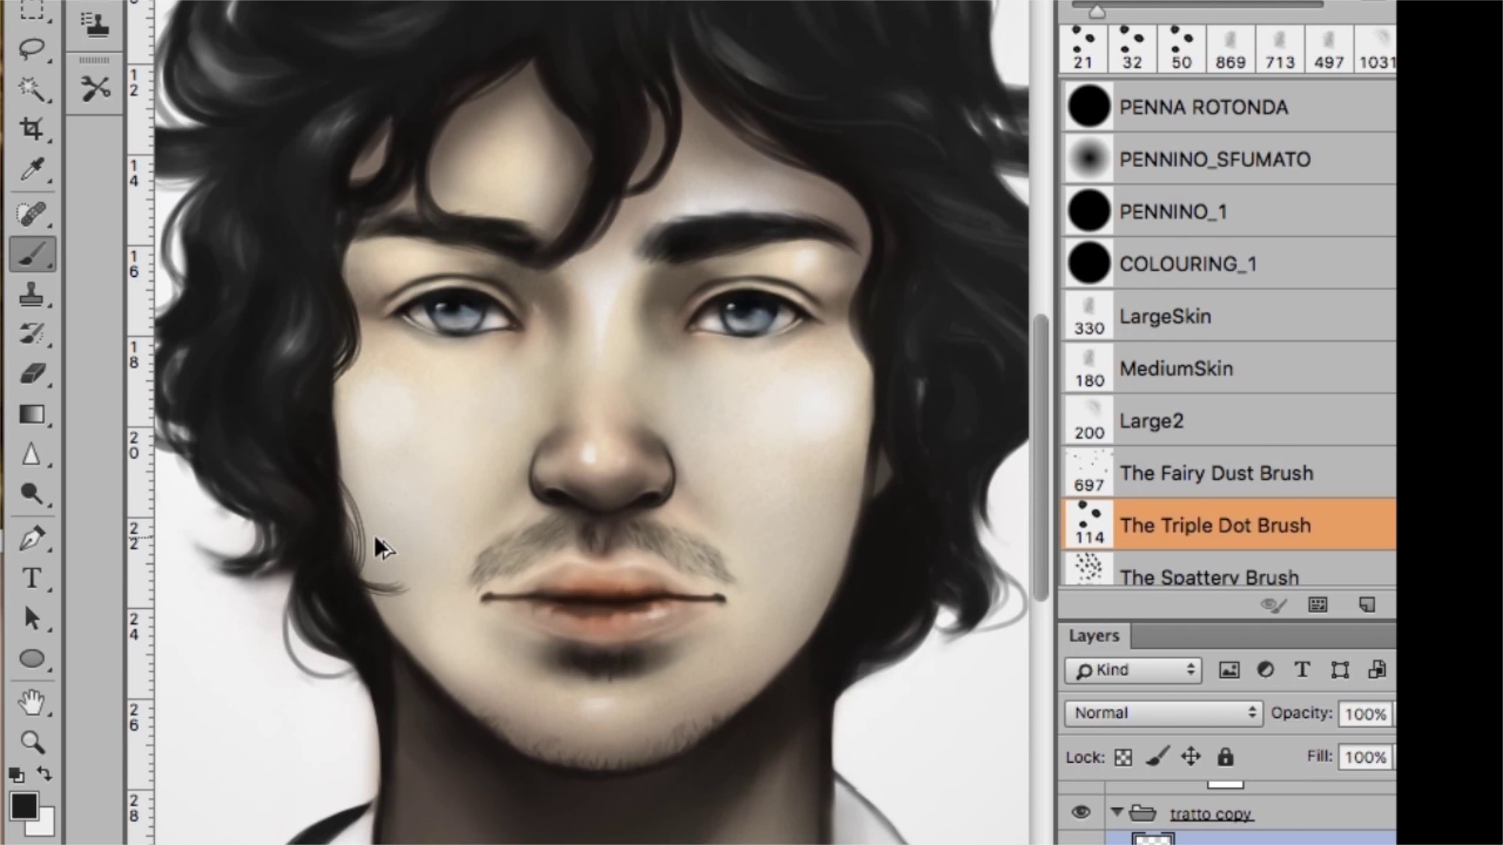
{"action": "left_click_drag", "start_coordinate": [425, 594], "coordinate": [364, 574]}
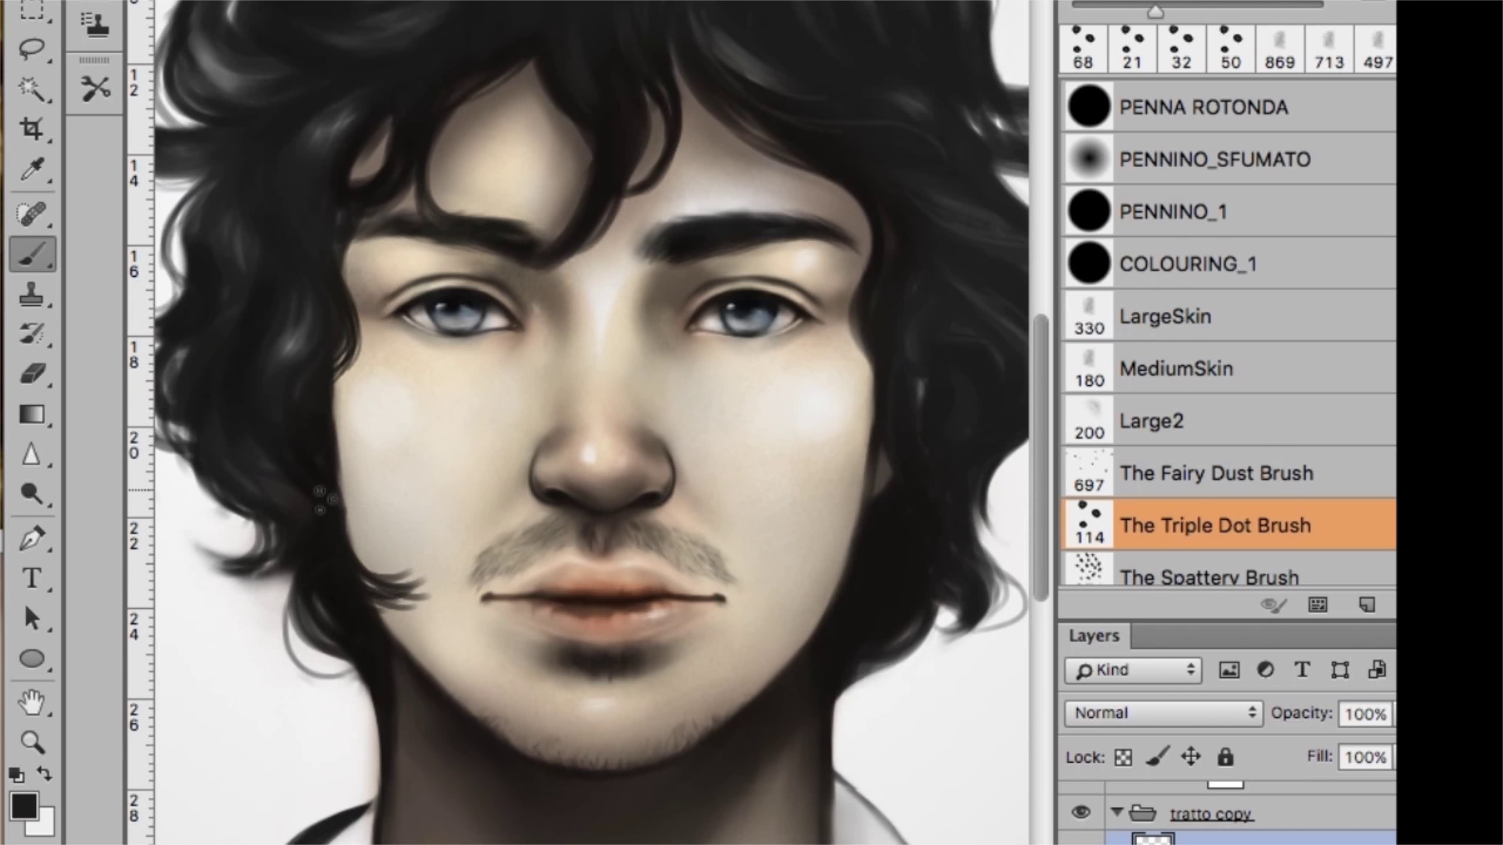
Erase the stray strand by the jaw and reset the hair brush to 20 px
{"action": "key", "text": "comma"}
{"action": "key", "text": "comma"}
{"action": "key", "text": "comma"}
{"action": "key", "text": "comma"}
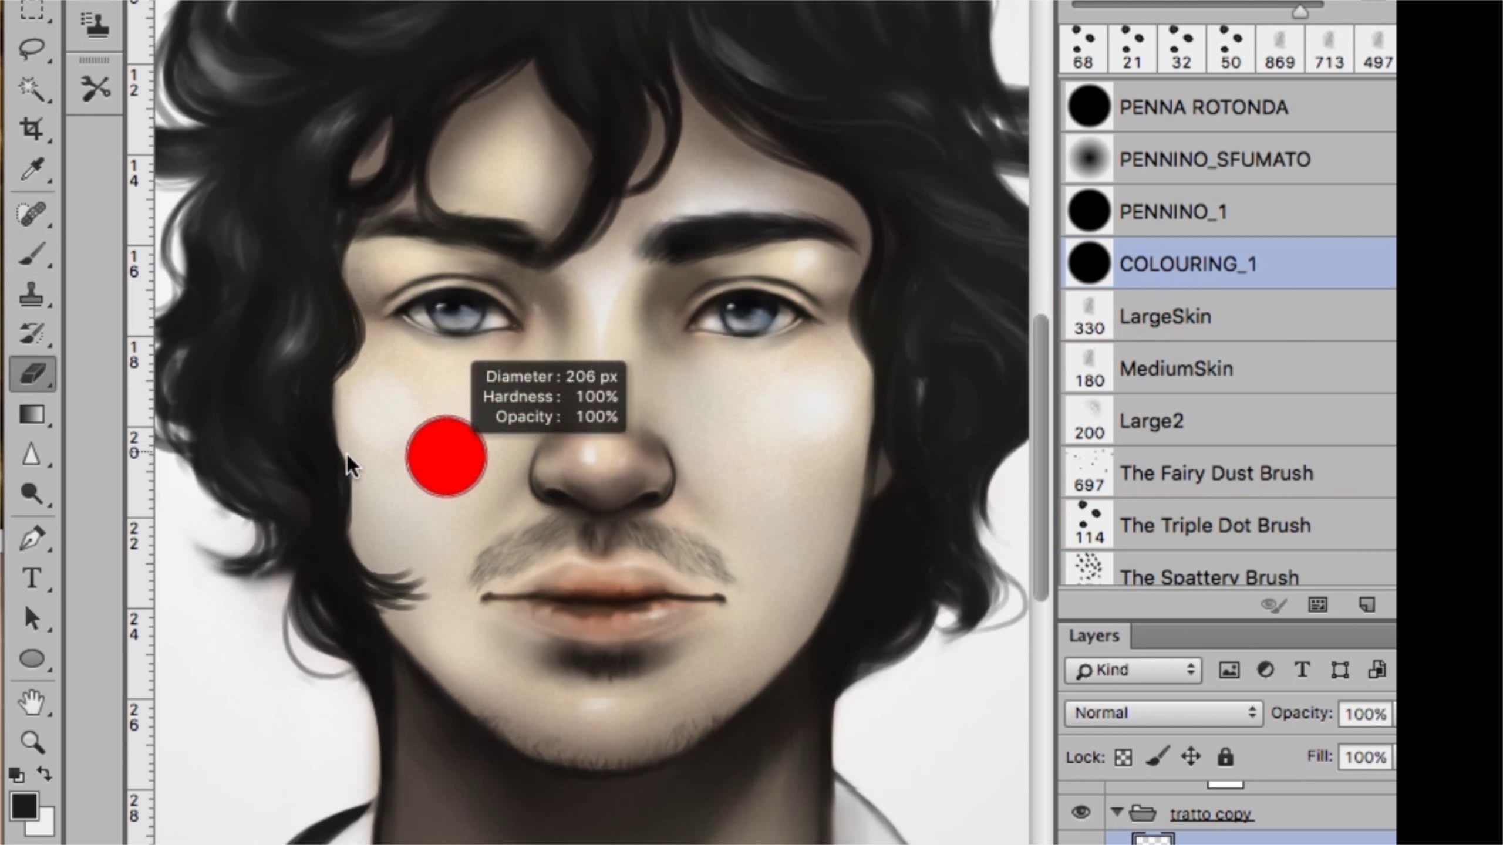
{"action": "key", "text": "e"}
{"action": "key", "text": "b"}
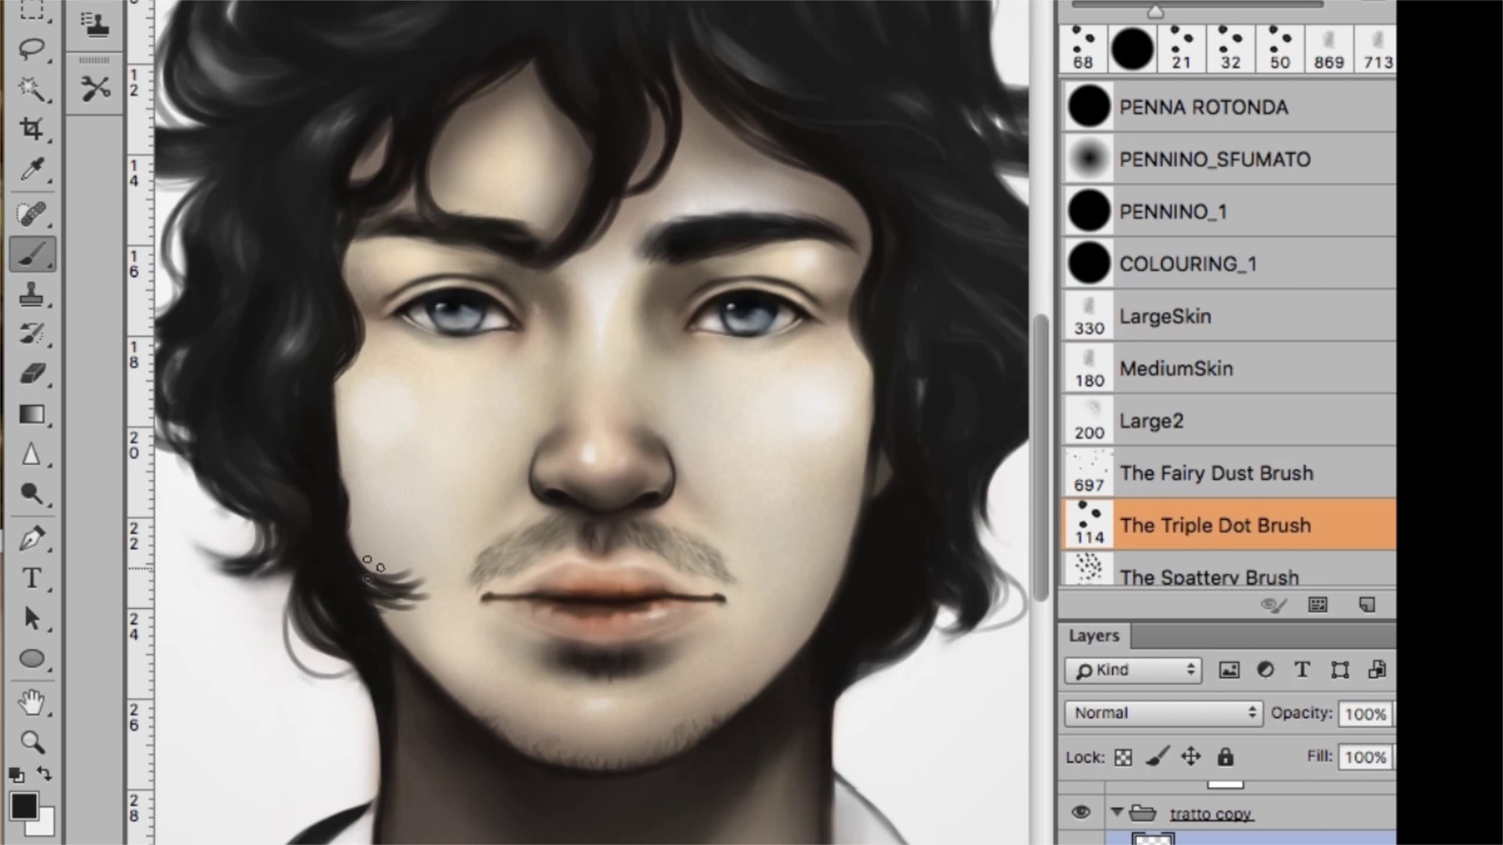
{"action": "key", "text": "e"}
{"action": "left_click_drag", "start_coordinate": [426, 570], "coordinate": [385, 626]}
{"action": "key", "text": "b"}
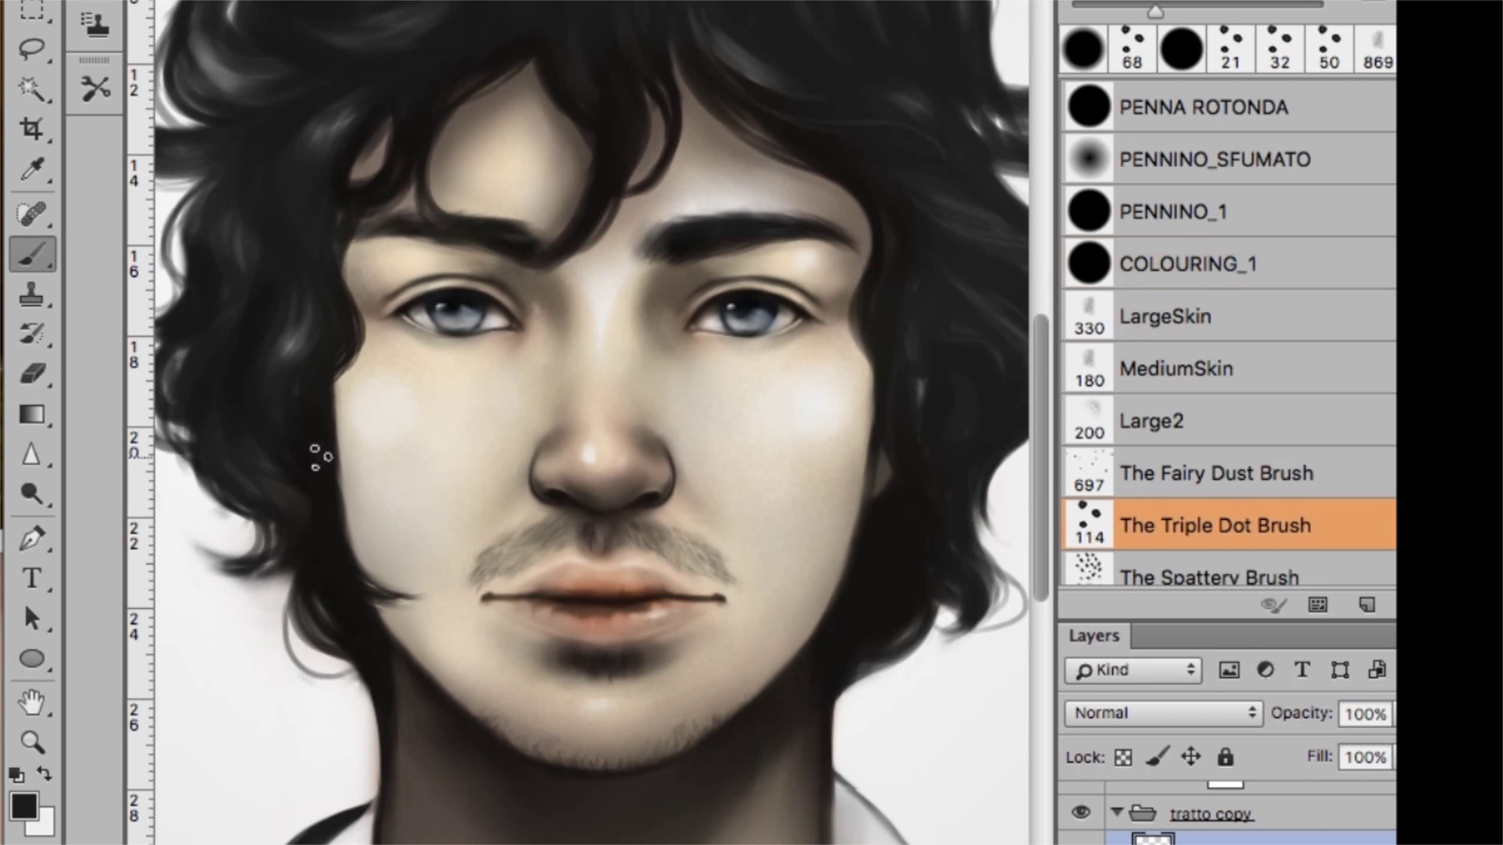
{"action": "left_click", "coordinate": [812, 182]}
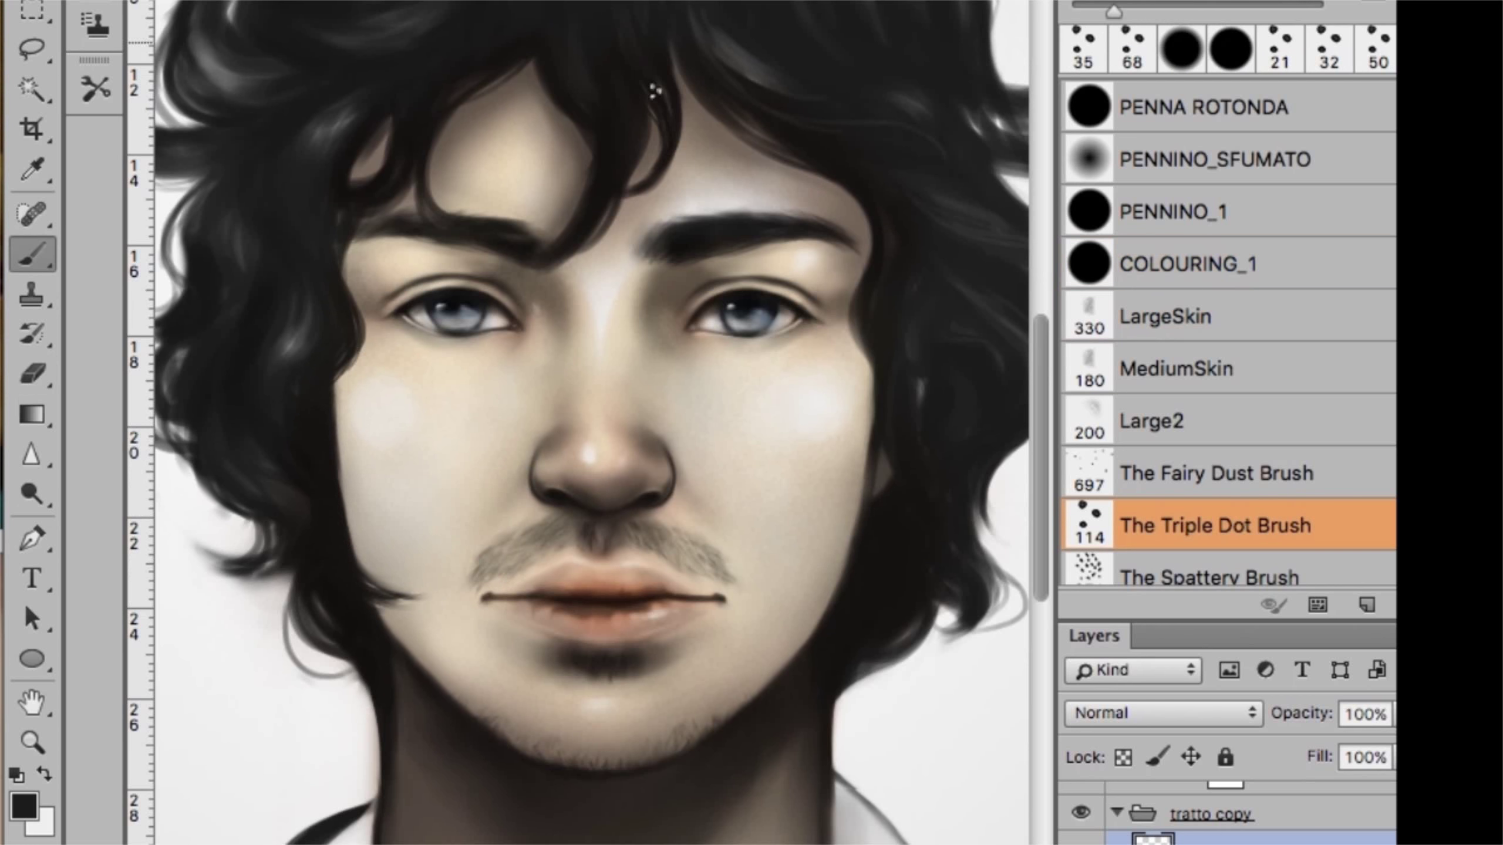
{"action": "left_click", "coordinate": [664, 74]}
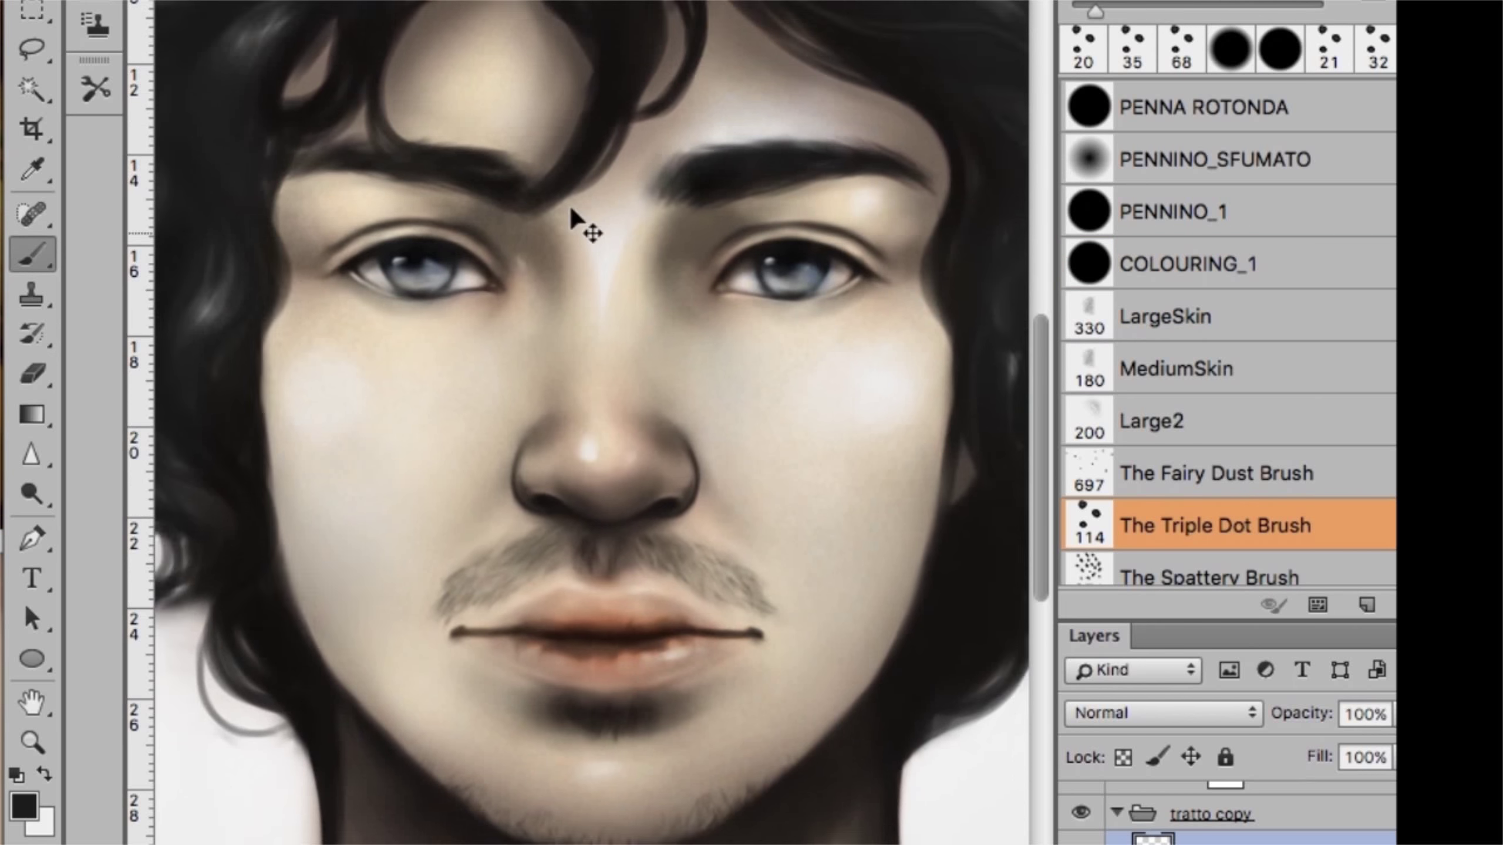
{"action": "scroll", "coordinate": [577, 225], "scroll_direction": "up", "scroll_amount": 2}
{"action": "left_click_drag", "start_coordinate": [705, 369], "coordinate": [498, 417]}
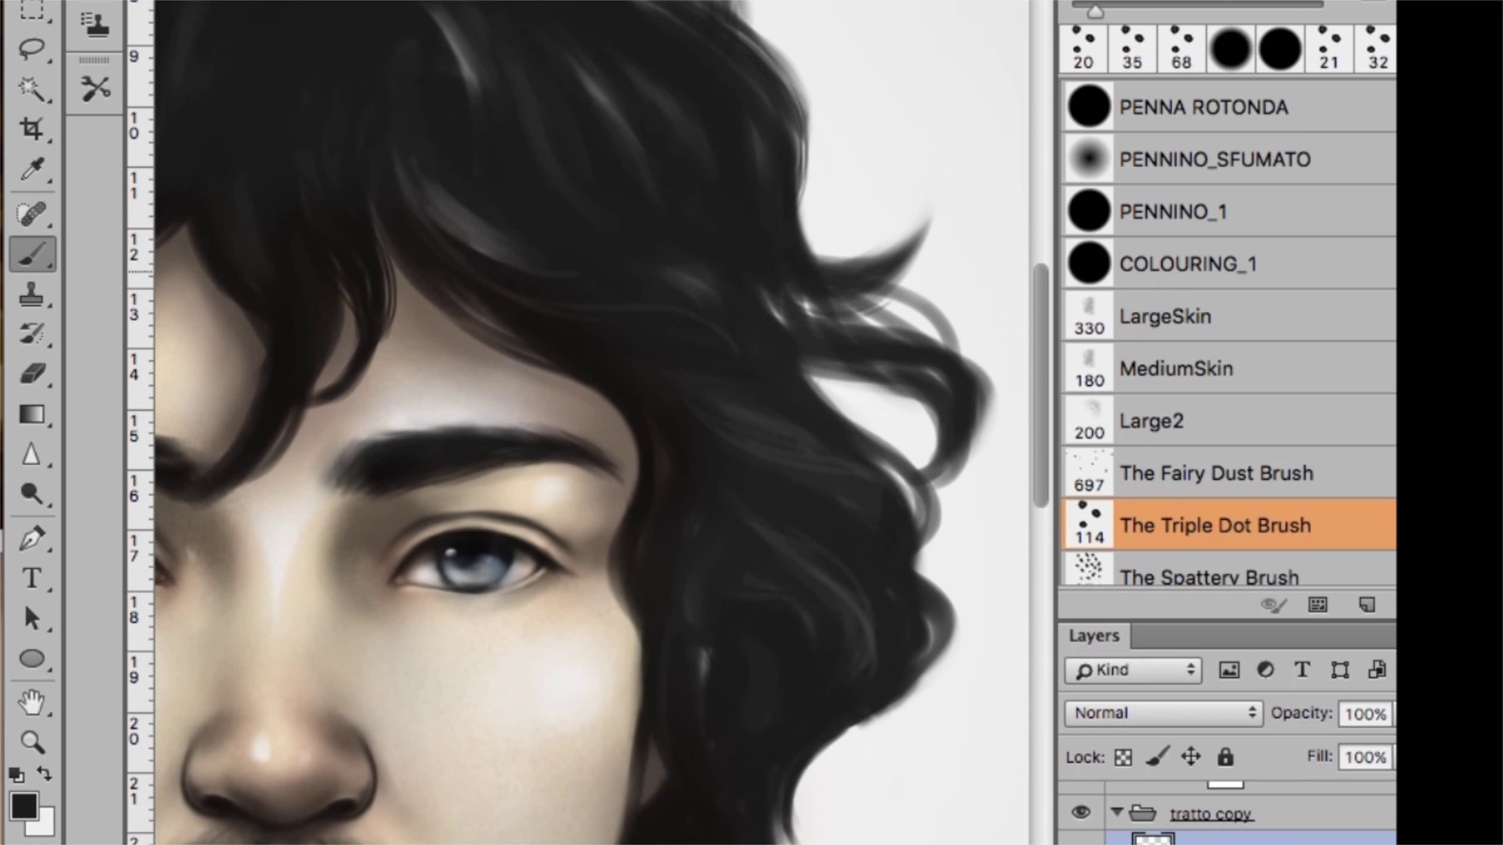
Blend the neck shading with the Smudge tool at about 395 px and 5% strength
{"action": "scroll", "coordinate": [592, 414], "scroll_direction": "down", "scroll_amount": 10}
{"action": "scroll", "coordinate": [626, 420], "scroll_direction": "up", "scroll_amount": 5}
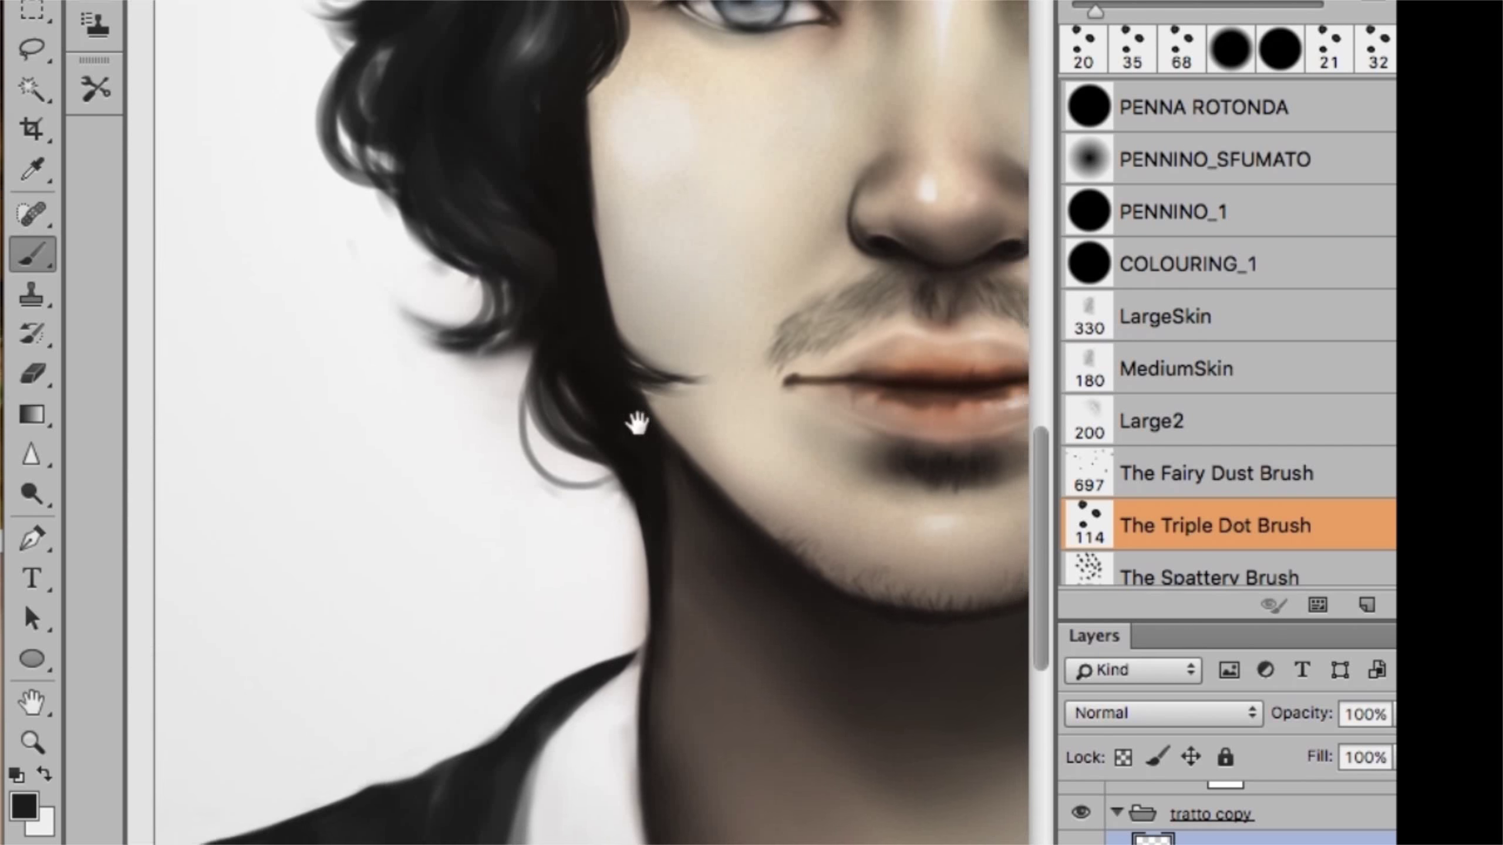
{"action": "scroll", "coordinate": [520, 319], "scroll_direction": "up", "scroll_amount": 1}
{"action": "scroll", "coordinate": [520, 319], "scroll_direction": "up", "scroll_amount": 2}
{"action": "scroll", "coordinate": [520, 319], "scroll_direction": "up", "scroll_amount": 8}
{"action": "scroll", "coordinate": [493, 295], "scroll_direction": "up", "scroll_amount": 2}
{"action": "scroll", "coordinate": [494, 295], "scroll_direction": "right", "scroll_amount": 4}
{"action": "scroll", "coordinate": [592, 414], "scroll_direction": "right", "scroll_amount": 4}
{"action": "scroll", "coordinate": [592, 414], "scroll_direction": "up", "scroll_amount": 1}
{"action": "scroll", "coordinate": [781, 358], "scroll_direction": "down", "scroll_amount": 3}
{"action": "scroll", "coordinate": [533, 414], "scroll_direction": "down", "scroll_amount": 3}
{"action": "scroll", "coordinate": [532, 414], "scroll_direction": "down", "scroll_amount": 3}
{"action": "left_click", "coordinate": [33, 493]}
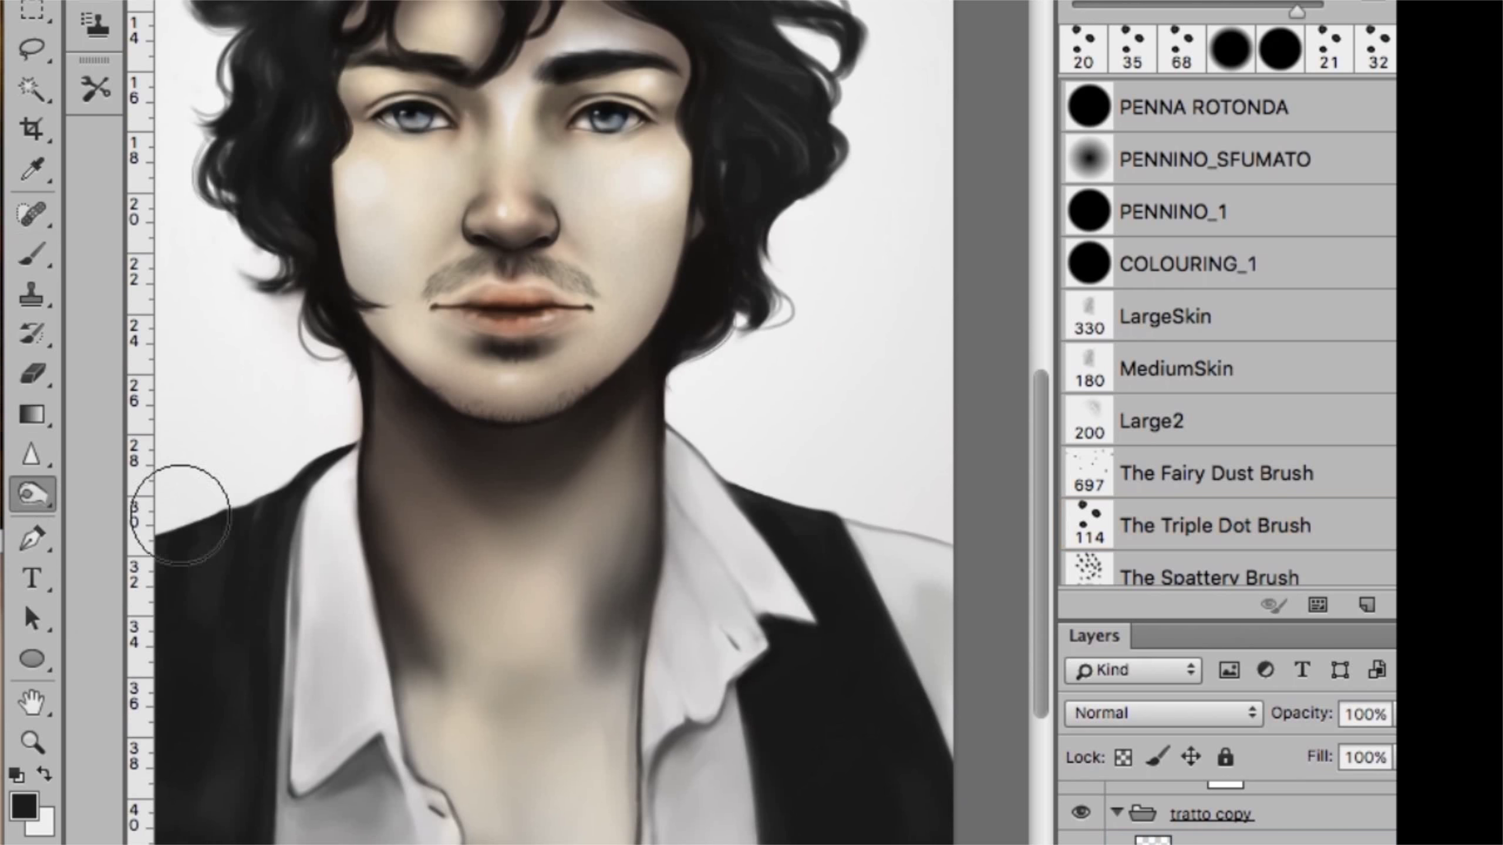
{"action": "left_click_drag", "start_coordinate": [587, 443], "coordinate": [460, 446]}
{"action": "left_click_drag", "start_coordinate": [603, 479], "coordinate": [633, 474]}
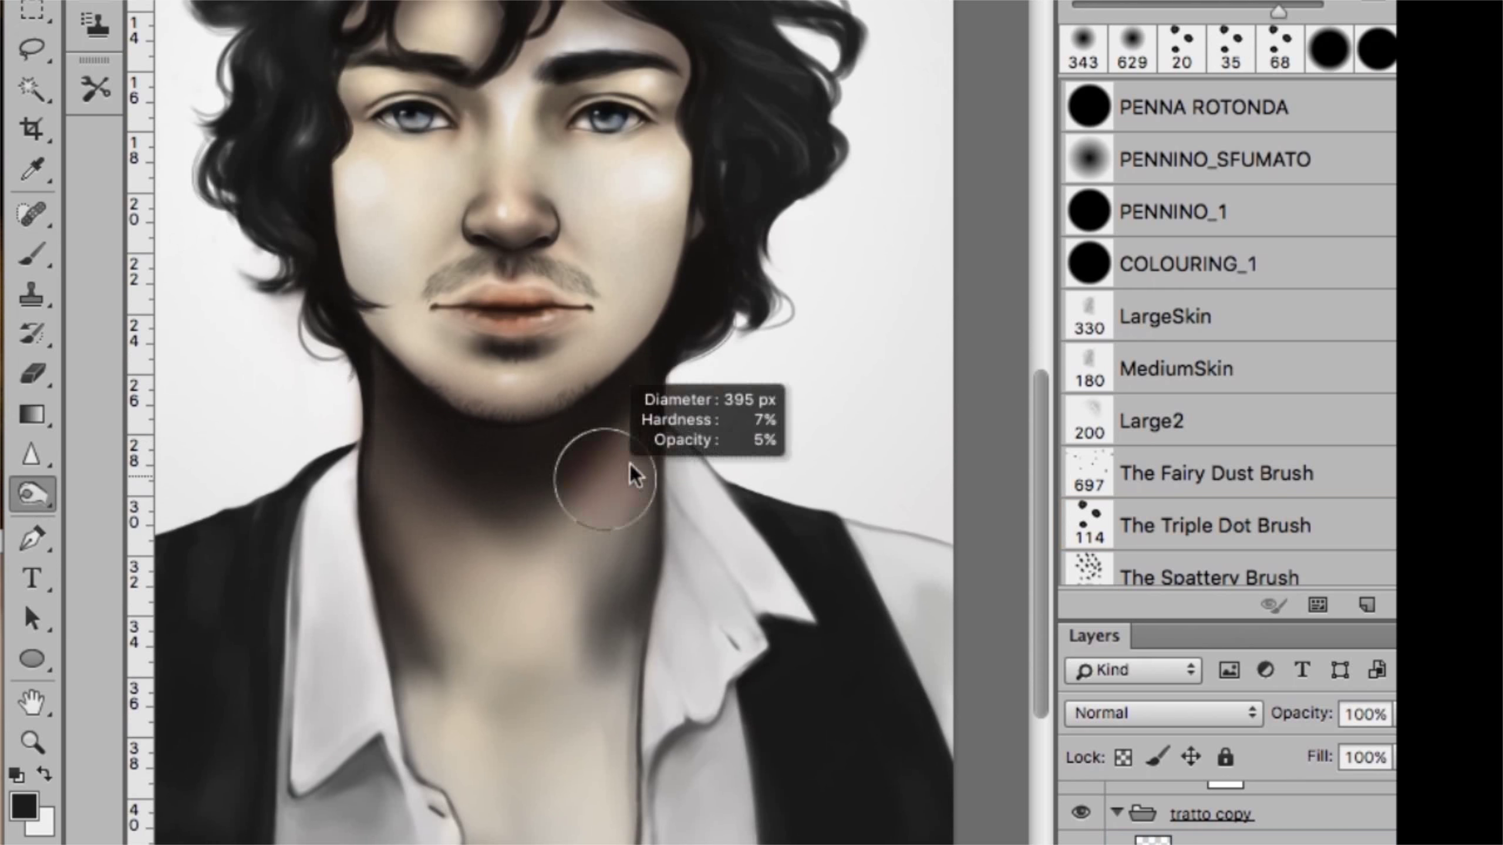
Resize the Smudge brush to finish blending the jawline, and choose the COLOURING_1 tip
{"action": "scroll", "coordinate": [941, 326], "scroll_direction": "down", "scroll_amount": 2}
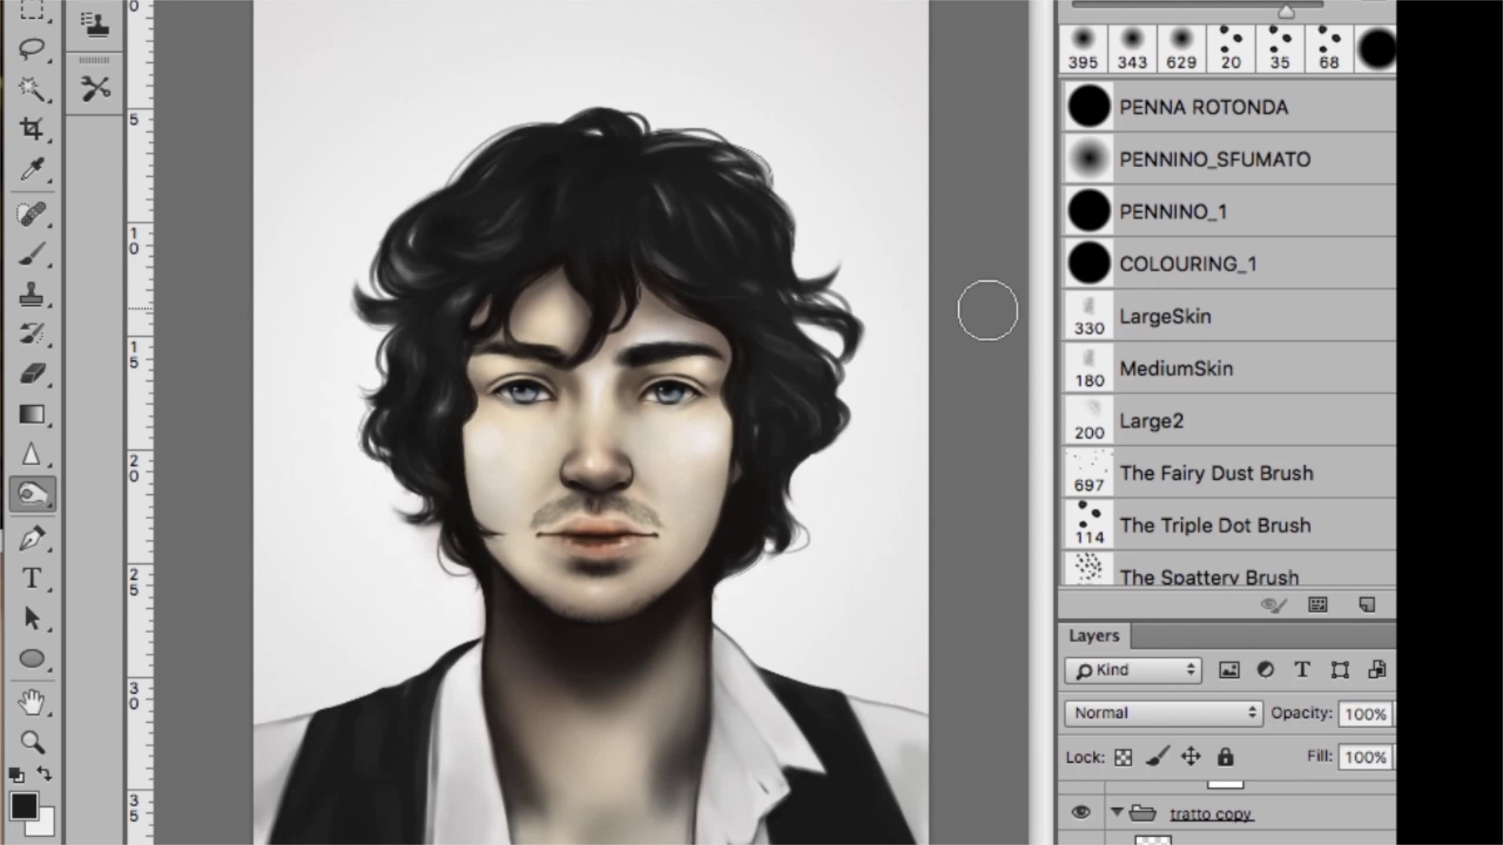
{"action": "key", "text": "bracketright"}
{"action": "key", "text": "bracketright"}
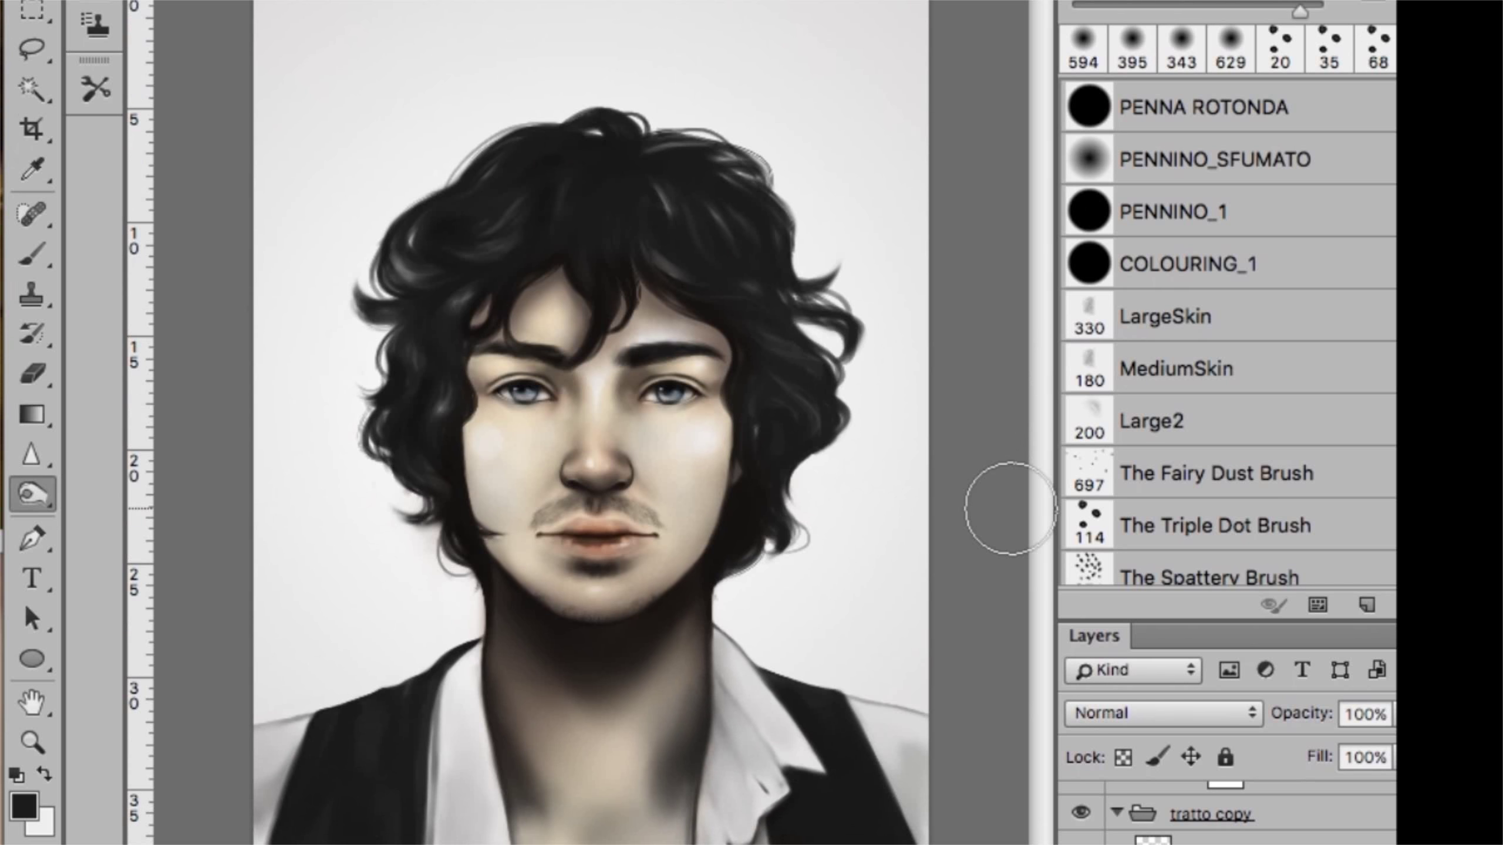
{"action": "scroll", "coordinate": [1010, 508], "scroll_direction": "up", "scroll_amount": 2}
{"action": "scroll", "coordinate": [1010, 507], "scroll_direction": "down", "scroll_amount": 1}
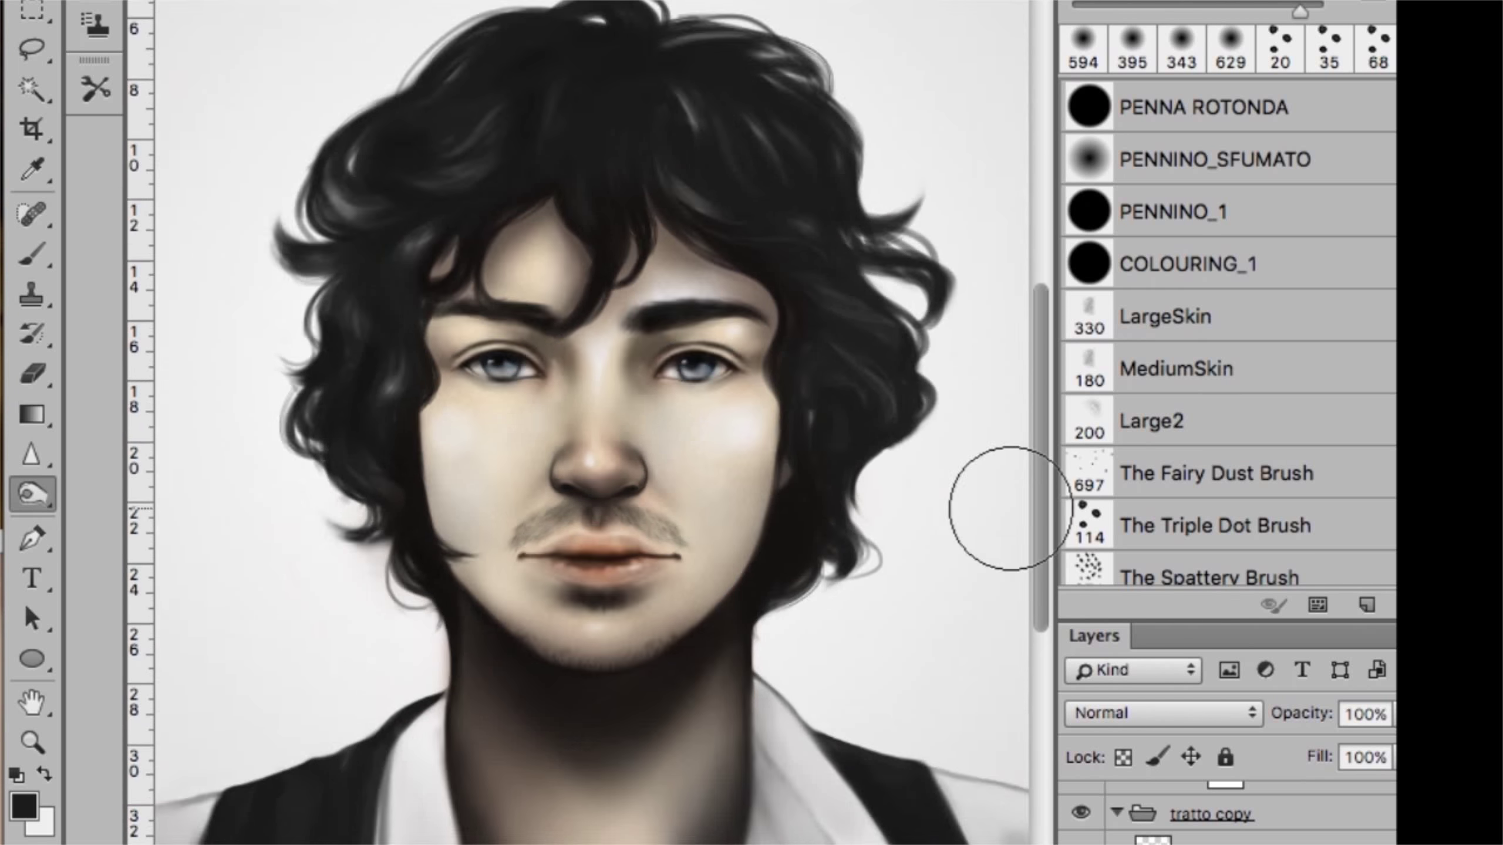
{"action": "scroll", "coordinate": [1010, 508], "scroll_direction": "down", "scroll_amount": 1}
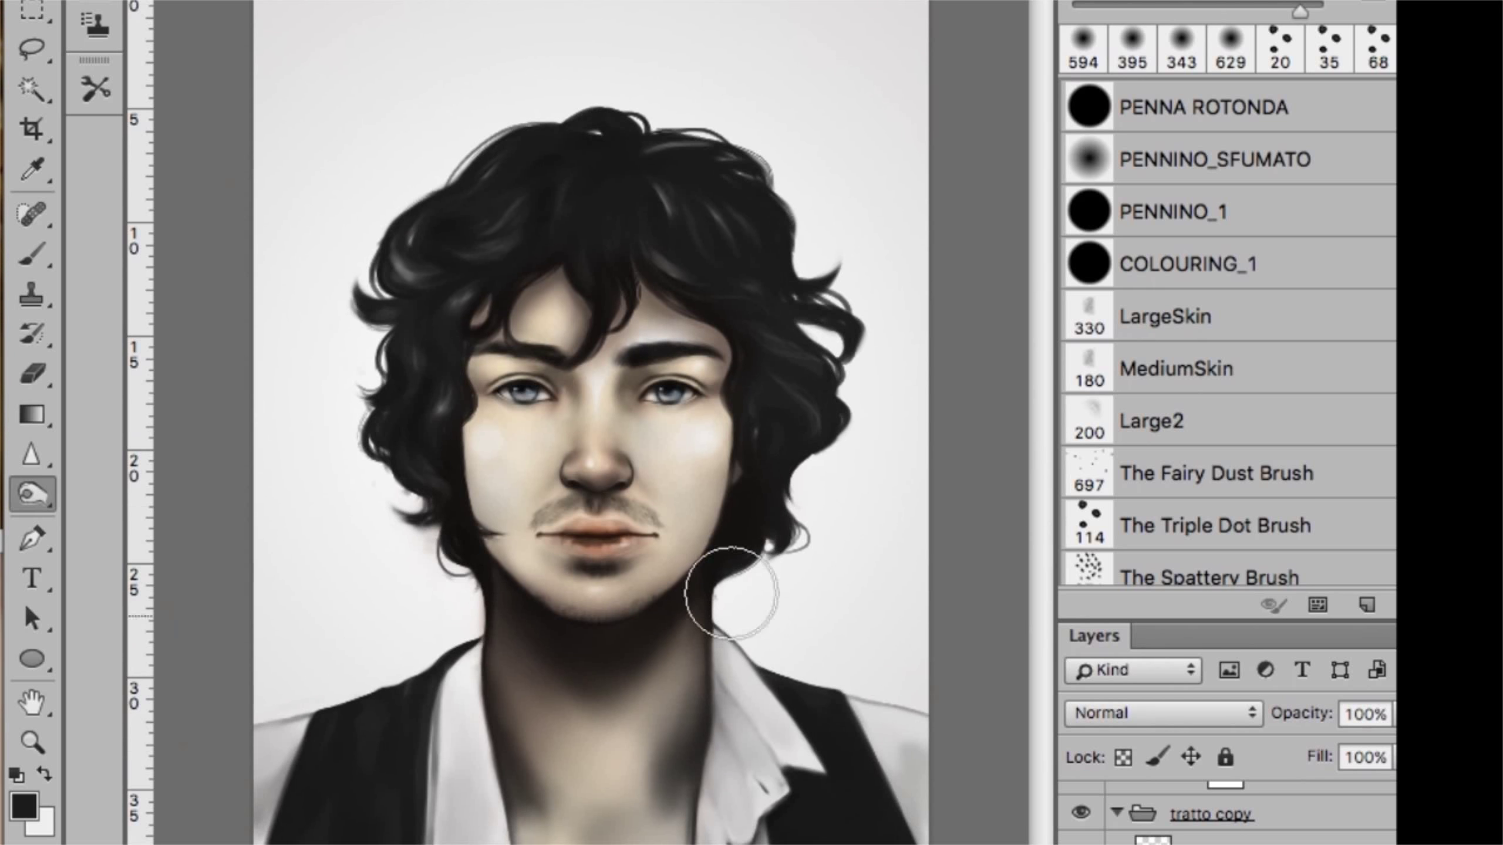
{"action": "scroll", "coordinate": [580, 474], "scroll_direction": "up", "scroll_amount": 1}
{"action": "left_click_drag", "start_coordinate": [307, 451], "coordinate": [290, 453]}
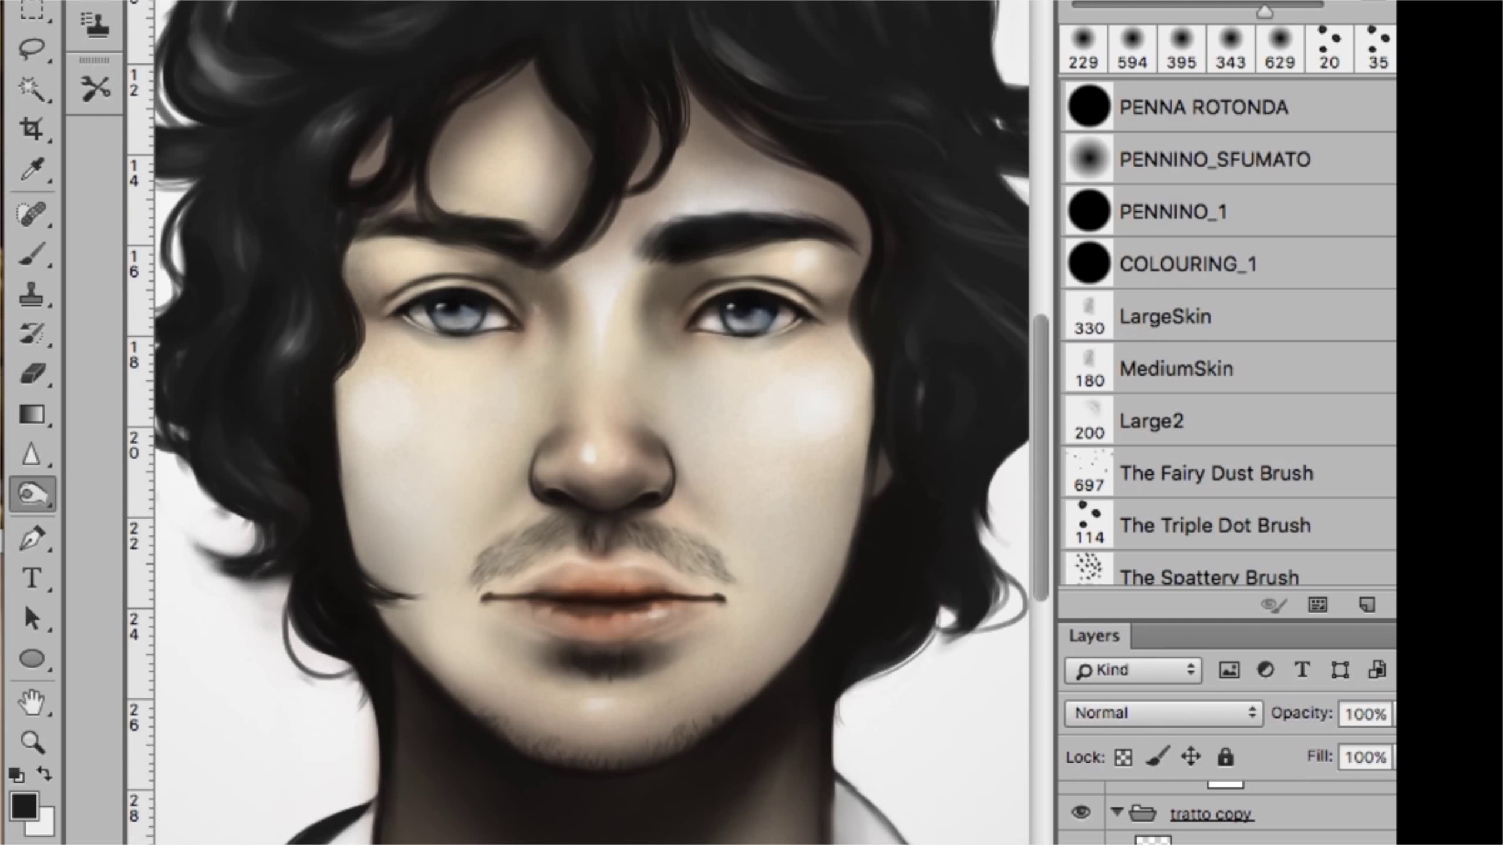
{"action": "left_click", "coordinate": [1144, 269]}
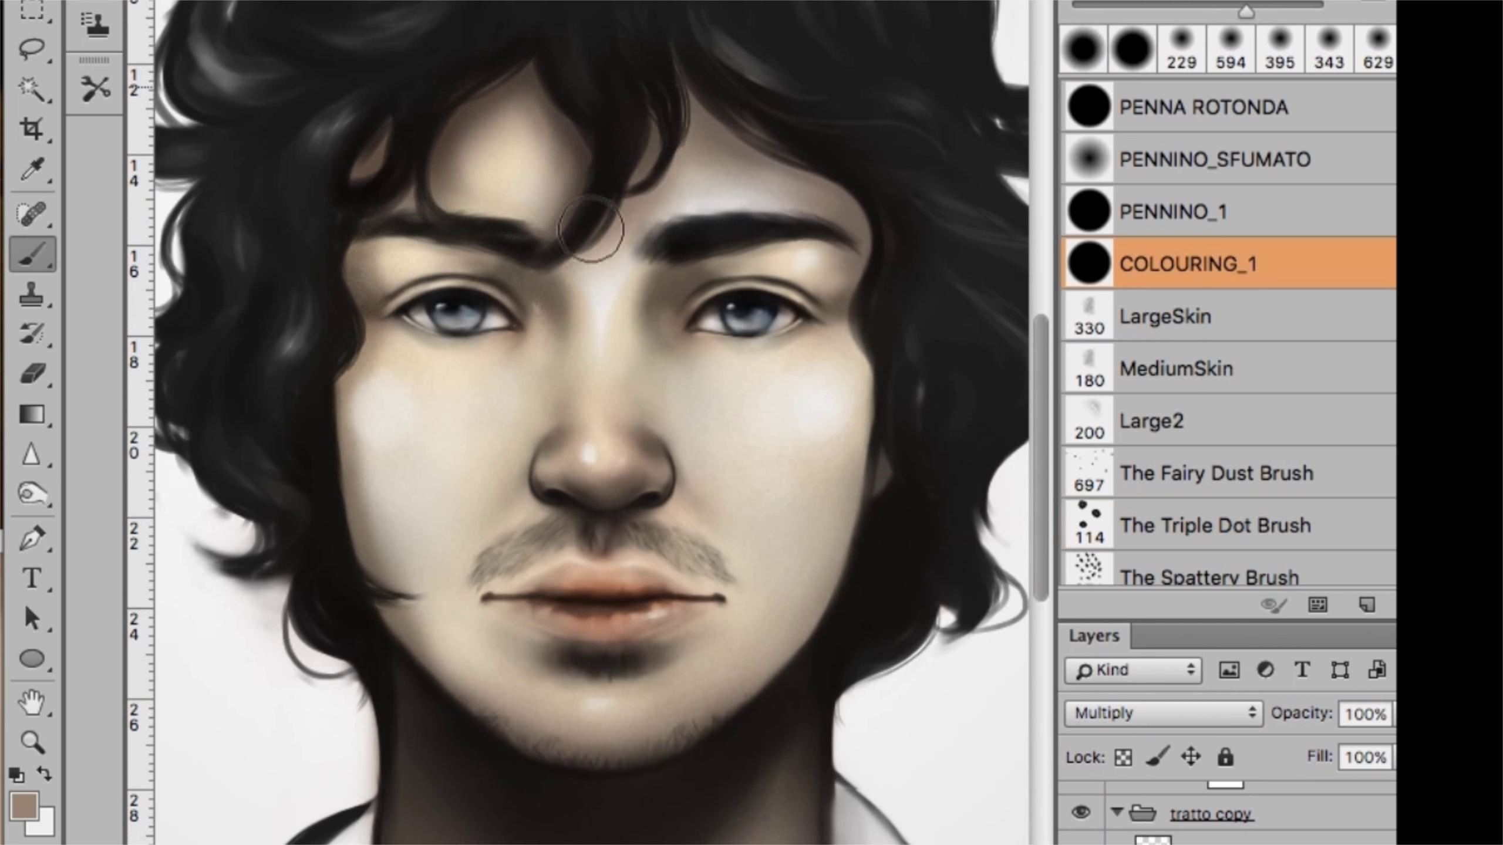
Darken the shadow under the lower lip with the COLOURING_1 brush on the Multiply layer
{"action": "left_click_drag", "start_coordinate": [581, 416], "coordinate": [532, 415]}
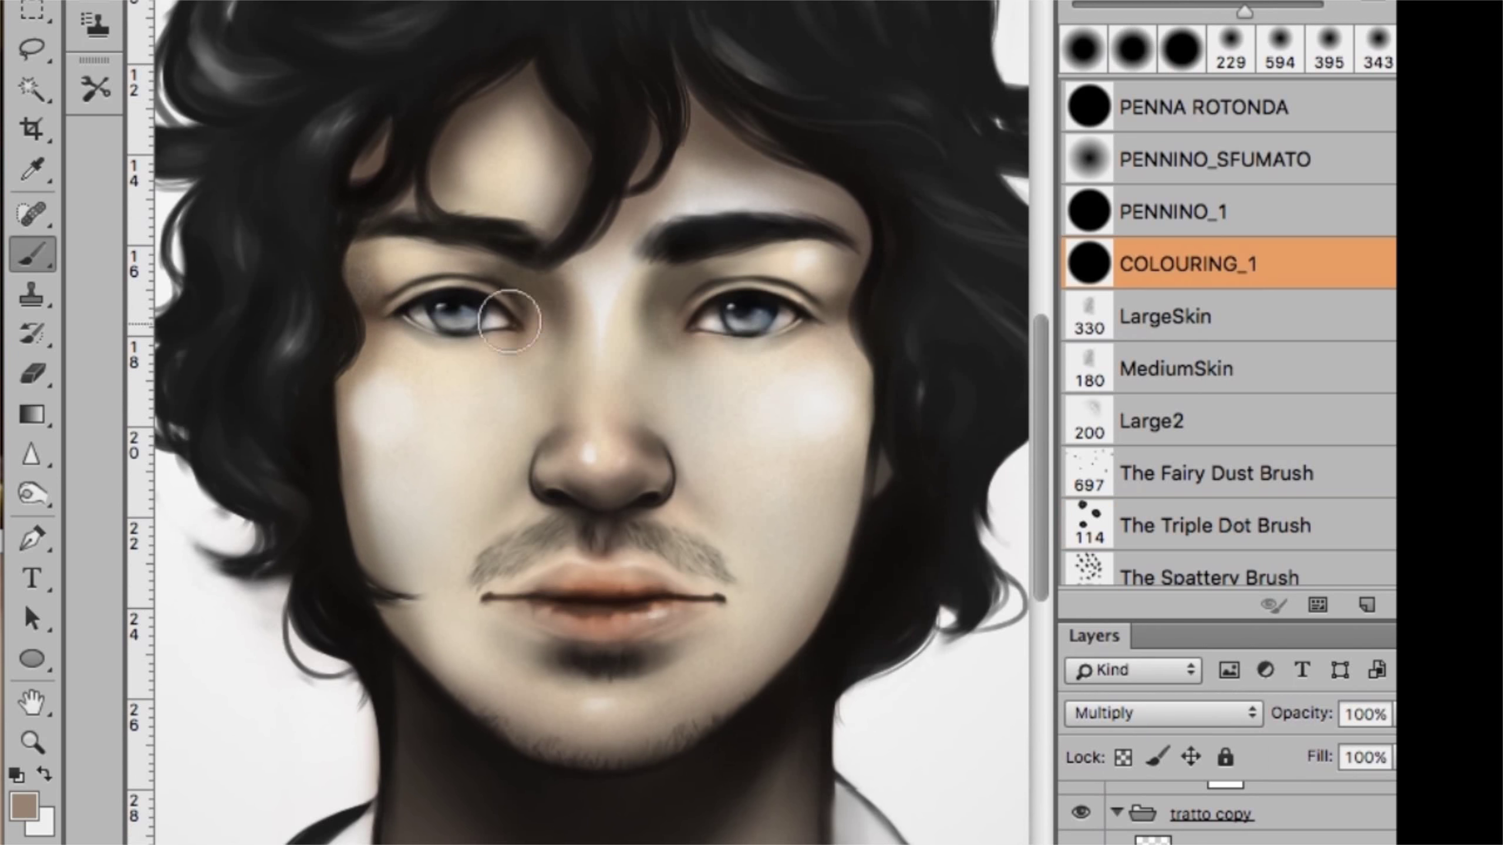
{"action": "key", "text": "bracketright"}
{"action": "key", "text": "bracketright"}
{"action": "key", "text": "bracketright"}
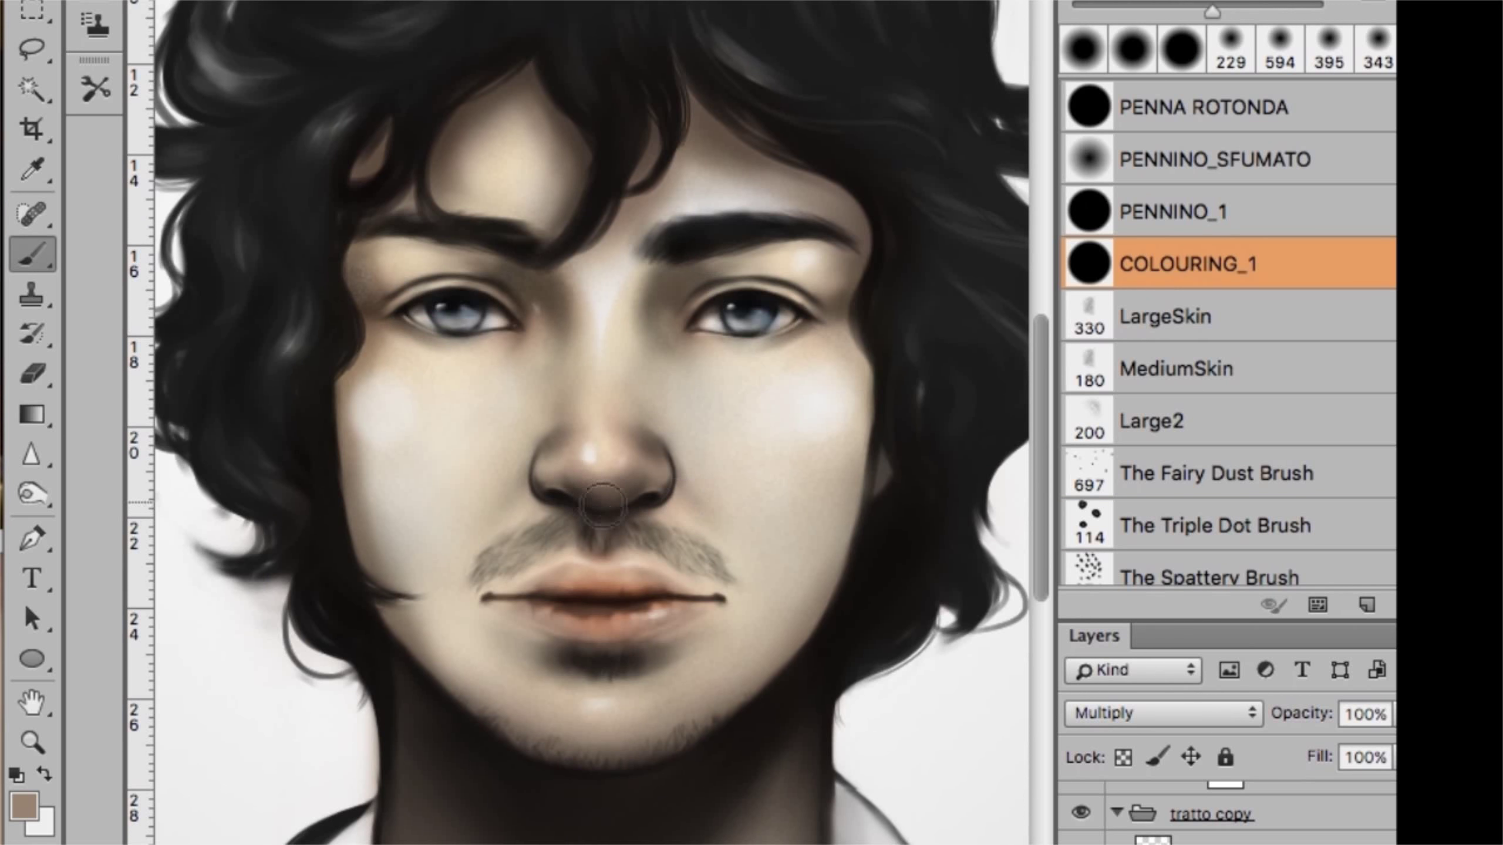
{"action": "left_click_drag", "start_coordinate": [553, 346], "coordinate": [577, 349]}
{"action": "left_click_drag", "start_coordinate": [612, 713], "coordinate": [533, 772]}
{"action": "key", "text": "bracketleft"}
{"action": "left_click_drag", "start_coordinate": [340, 409], "coordinate": [379, 408]}
{"action": "scroll", "coordinate": [1078, 823], "scroll_direction": "down", "scroll_amount": 2}
Erase the white highlight patches on the cheeks from the bianco layer
{"action": "left_click", "coordinate": [1081, 813]}
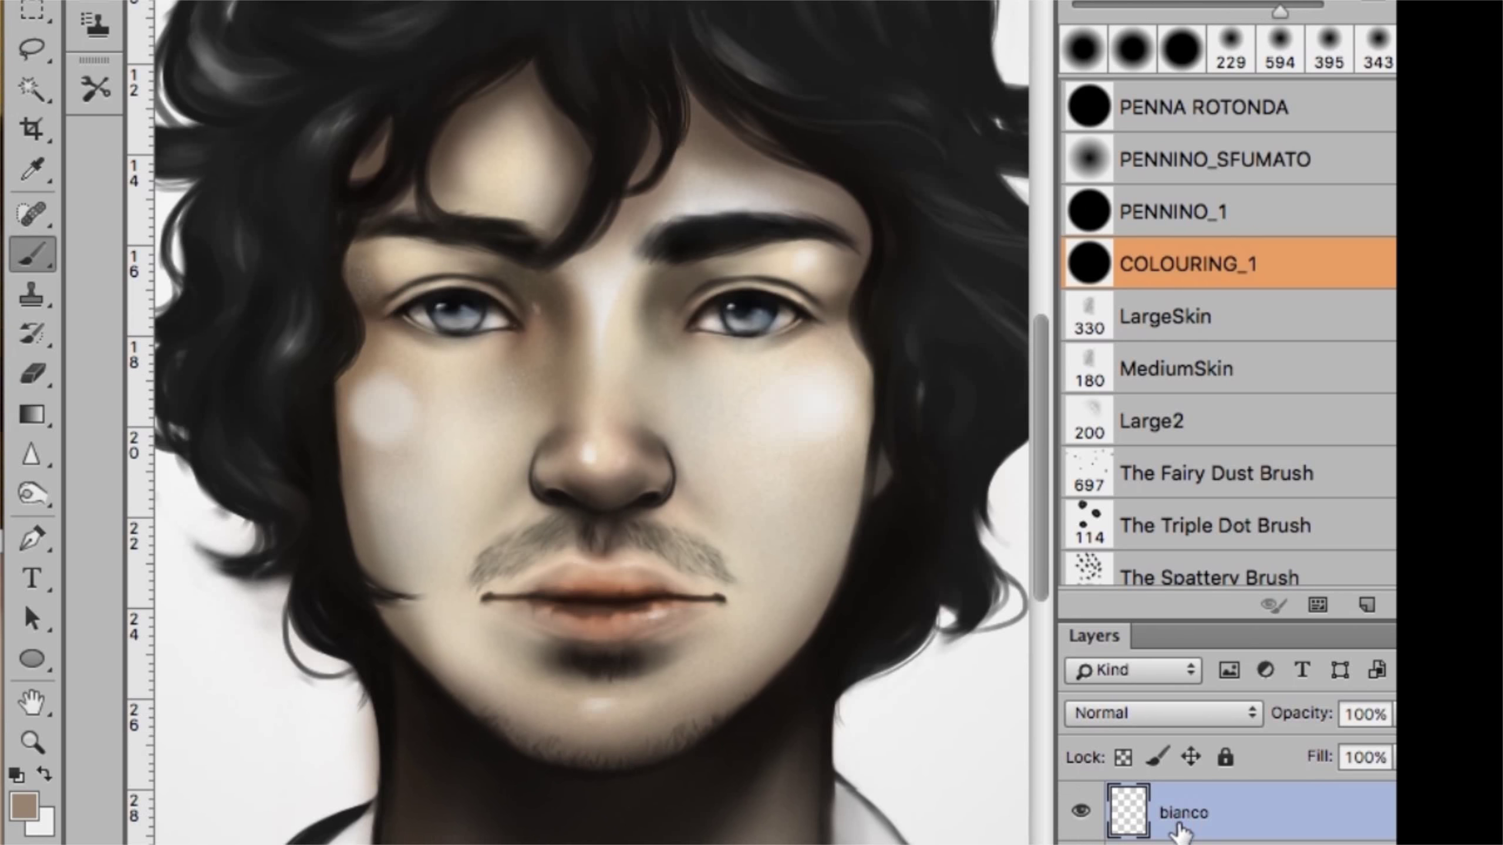
{"action": "key", "text": "e"}
{"action": "left_click_drag", "start_coordinate": [358, 441], "coordinate": [857, 764]}
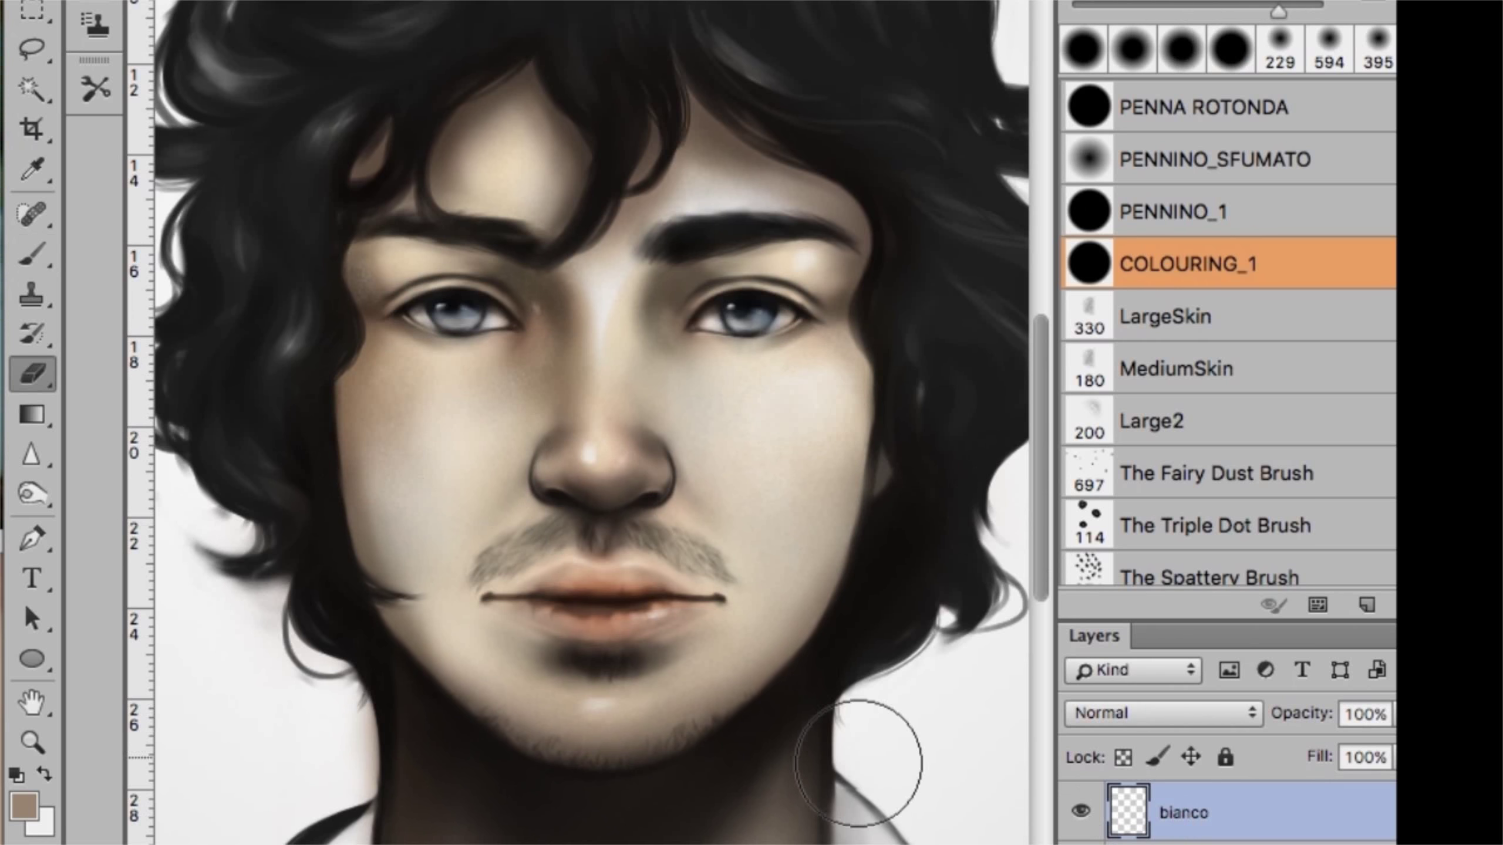
{"action": "key", "text": "alt+bracketleft"}
{"action": "key", "text": "alt+bracketleft"}
{"action": "key", "text": "b"}
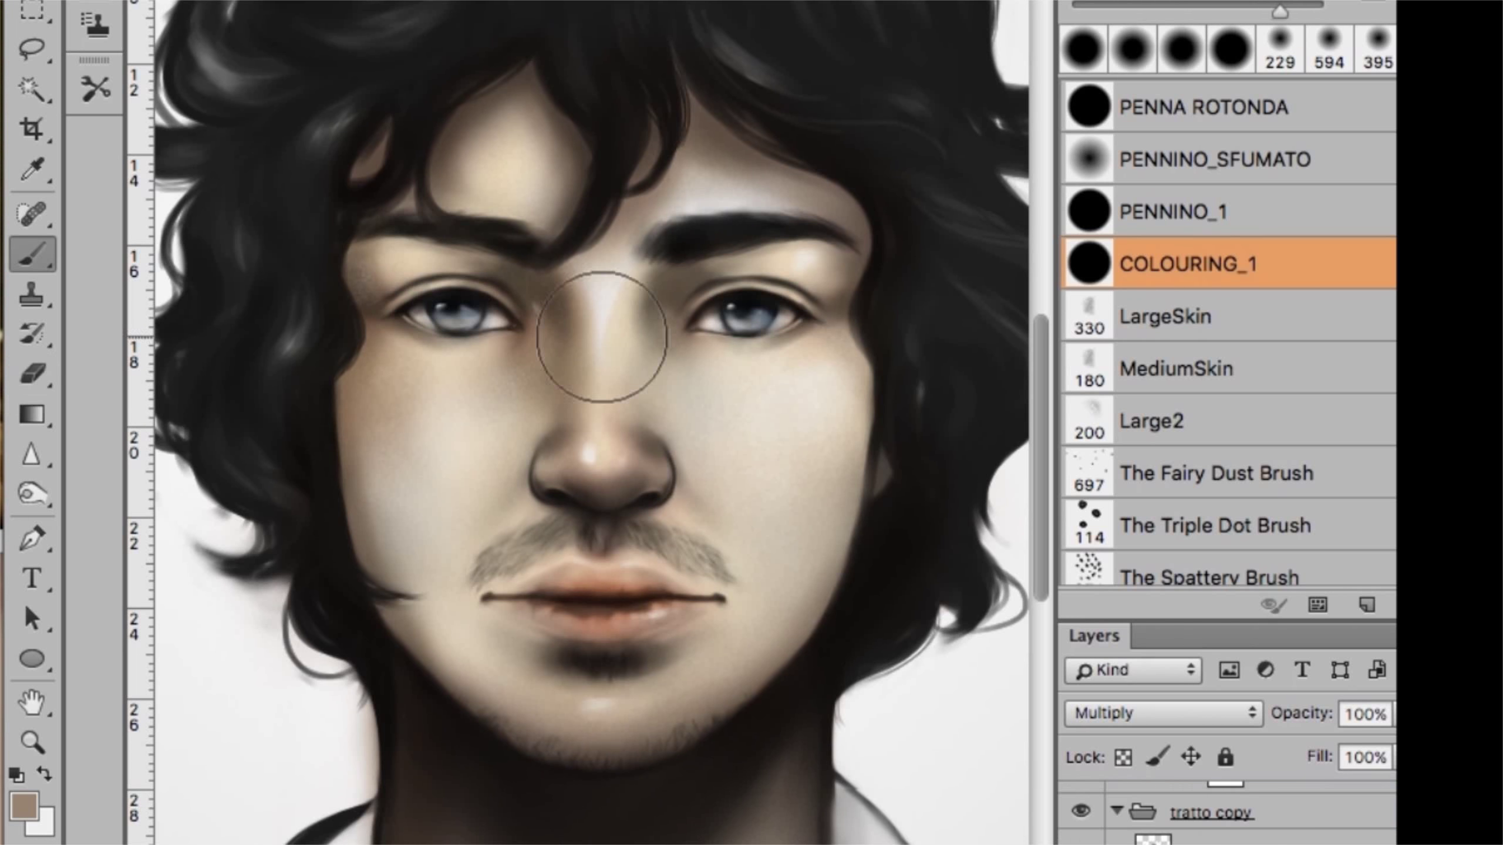
Set the skin layer's fill to 100% and its opacity to 80%
{"action": "scroll", "coordinate": [694, 181], "scroll_direction": "down", "scroll_amount": 5}
{"action": "scroll", "coordinate": [469, 608], "scroll_direction": "down", "scroll_amount": 3}
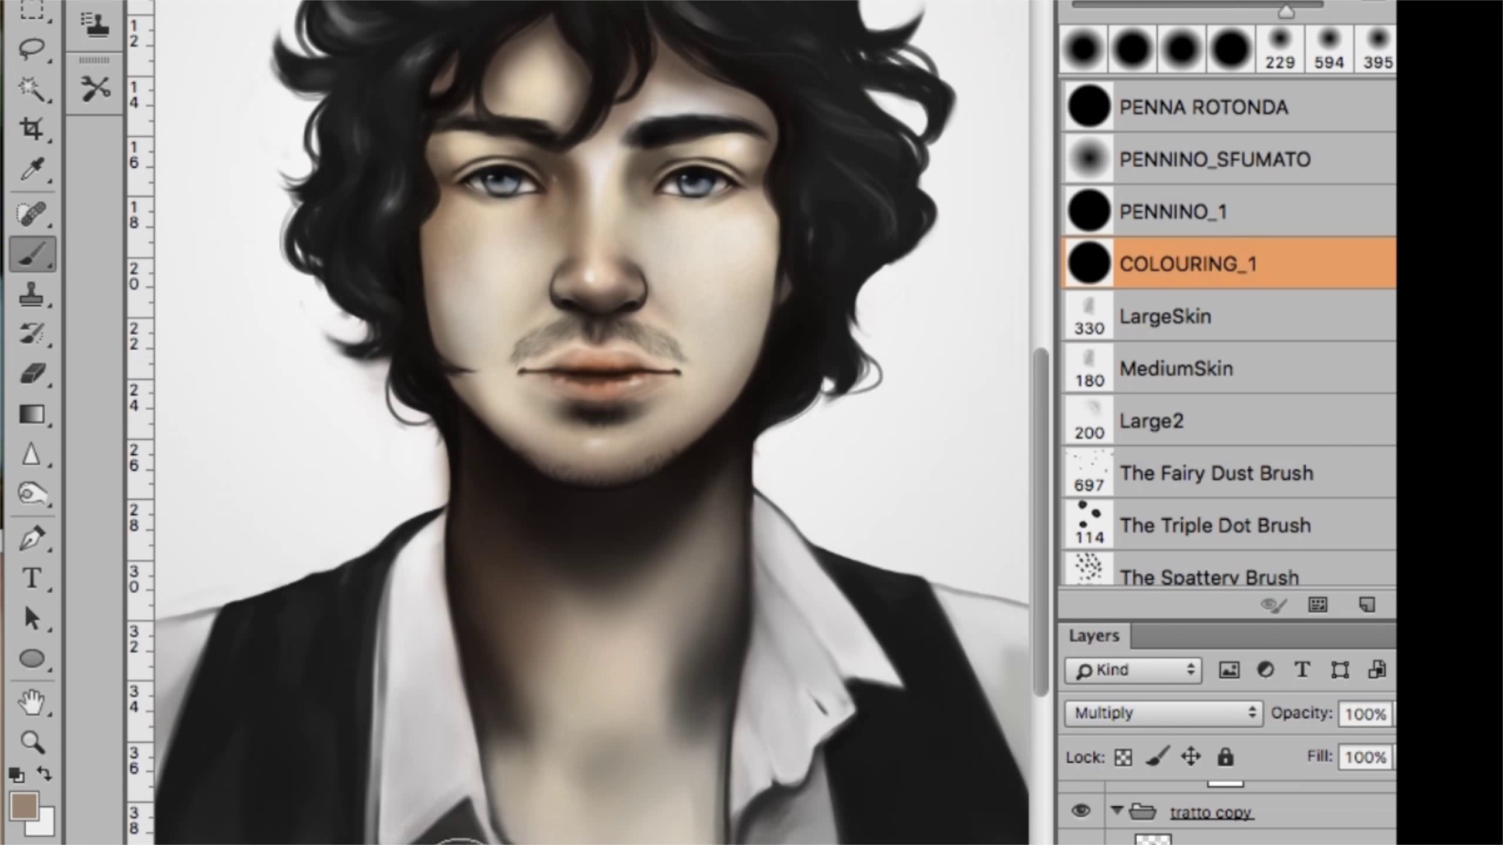
{"action": "scroll", "coordinate": [324, 628], "scroll_direction": "up", "scroll_amount": 2}
{"action": "scroll", "coordinate": [325, 628], "scroll_direction": "down", "scroll_amount": 2}
{"action": "scroll", "coordinate": [771, 503], "scroll_direction": "down", "scroll_amount": 2}
{"action": "scroll", "coordinate": [587, 486], "scroll_direction": "down", "scroll_amount": 3}
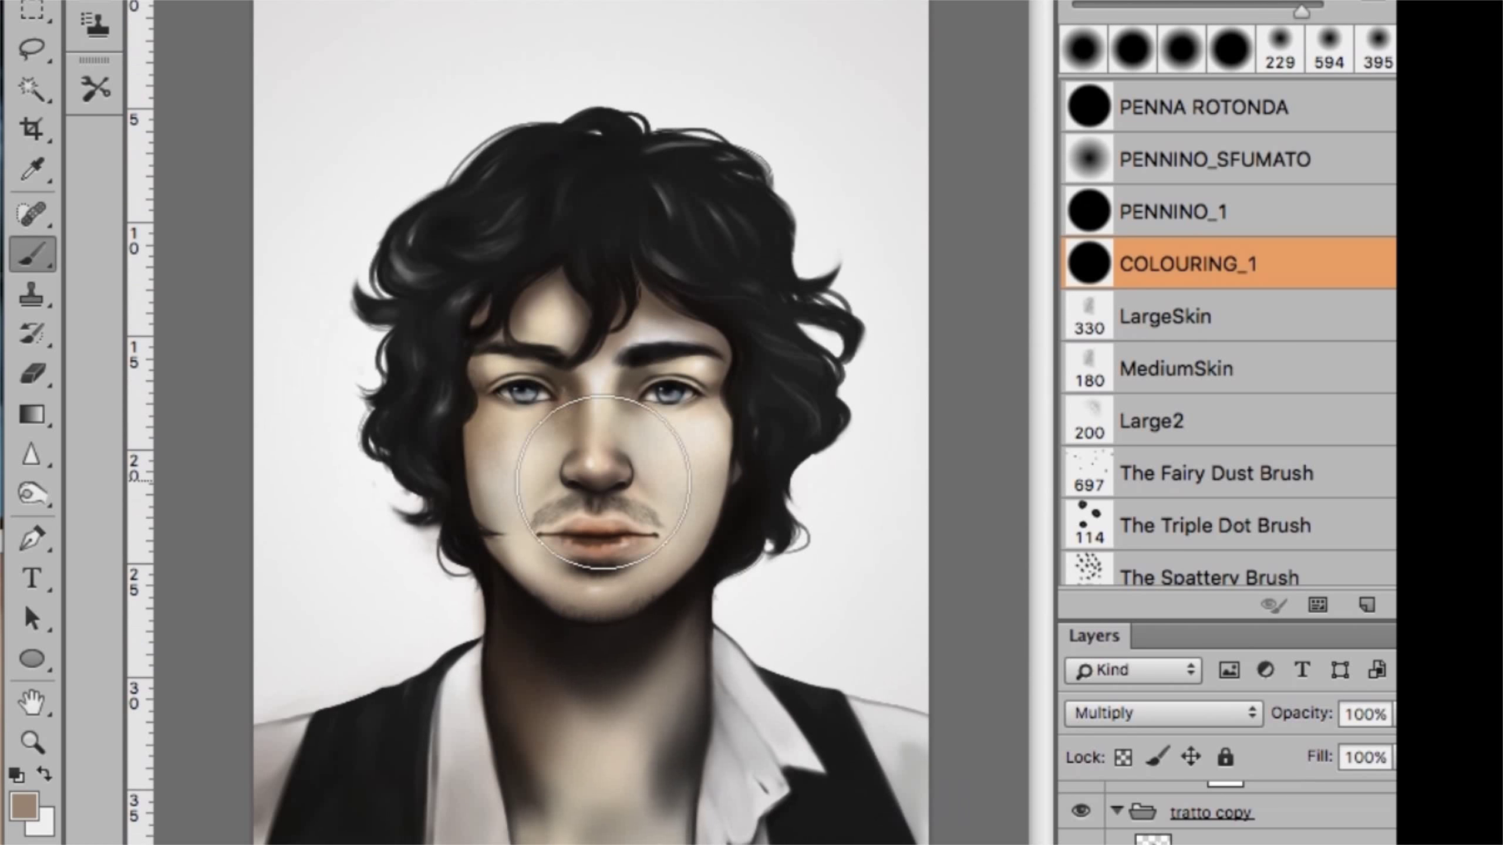
{"action": "left_click", "coordinate": [1391, 757]}
{"action": "left_click_drag", "start_coordinate": [1350, 747], "coordinate": [1384, 747]}
{"action": "left_click_drag", "start_coordinate": [533, 823], "coordinate": [509, 823]}
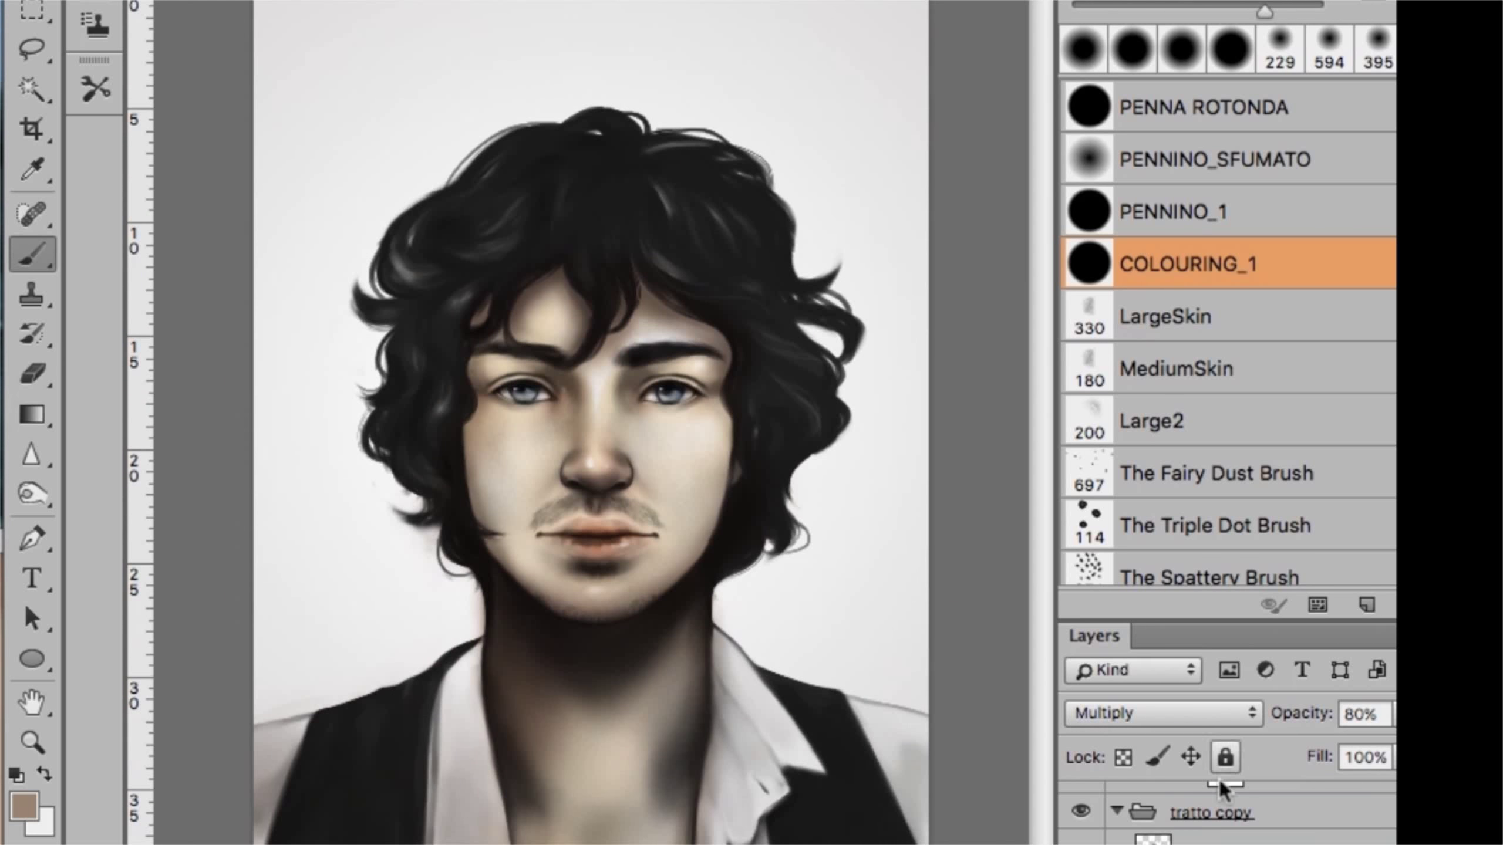
{"action": "scroll", "coordinate": [1221, 805], "scroll_direction": "up", "scroll_amount": 2}
{"action": "left_click", "coordinate": [1183, 829]}
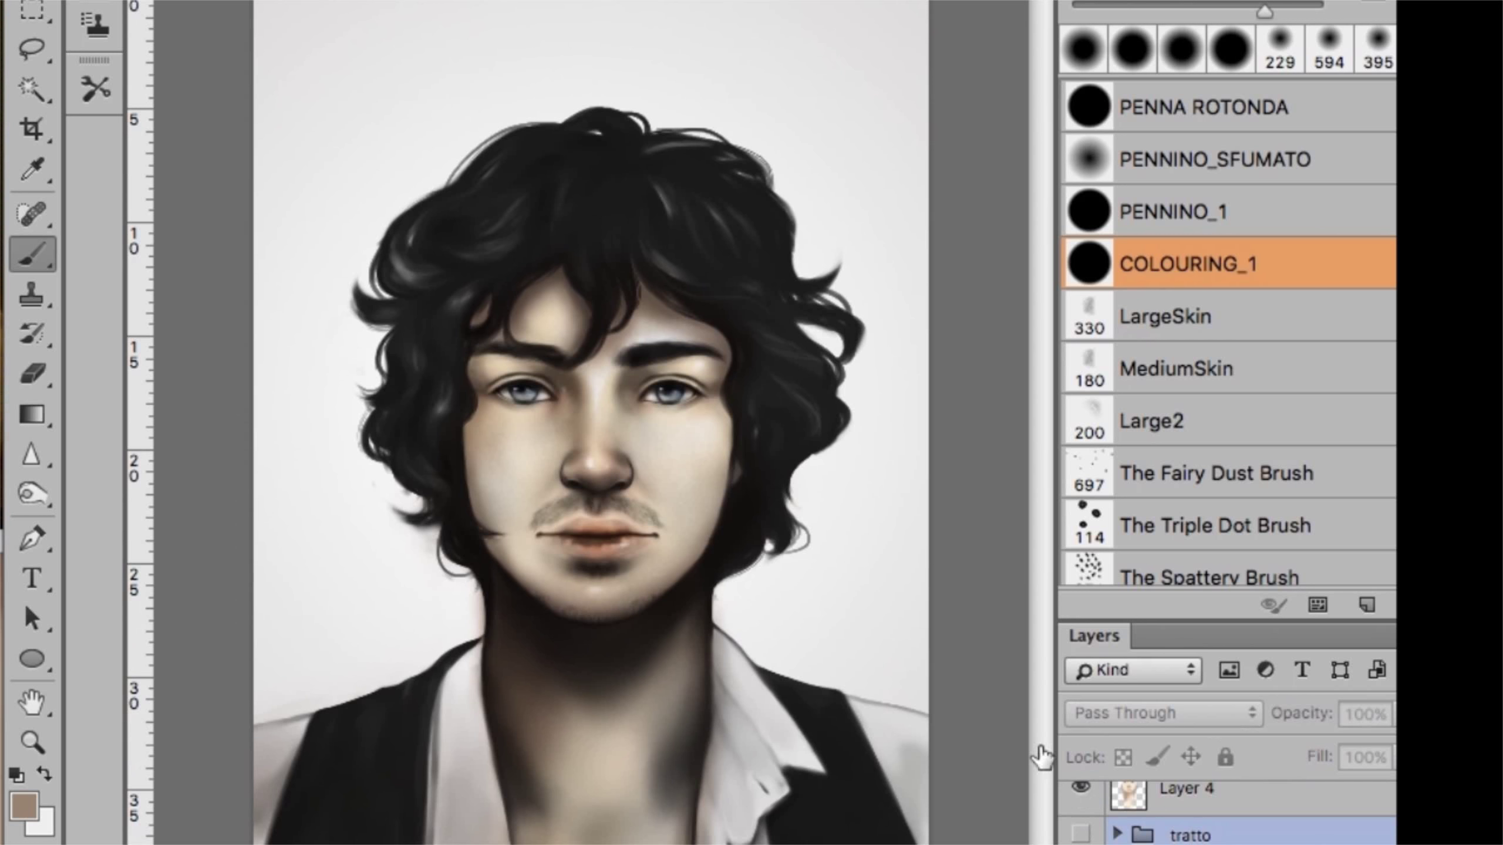
Sweep yellow-green (#cbdc40) watercolour around the neck and across the background
{"action": "scroll", "coordinate": [1195, 324], "scroll_direction": "down", "scroll_amount": 5}
{"action": "scroll", "coordinate": [1195, 324], "scroll_direction": "up", "scroll_amount": 3}
{"action": "left_click", "coordinate": [23, 804]}
{"action": "left_click", "coordinate": [339, 148]}
{"action": "left_click", "coordinate": [727, 93]}
{"action": "left_click_drag", "start_coordinate": [497, 597], "coordinate": [722, 597]}
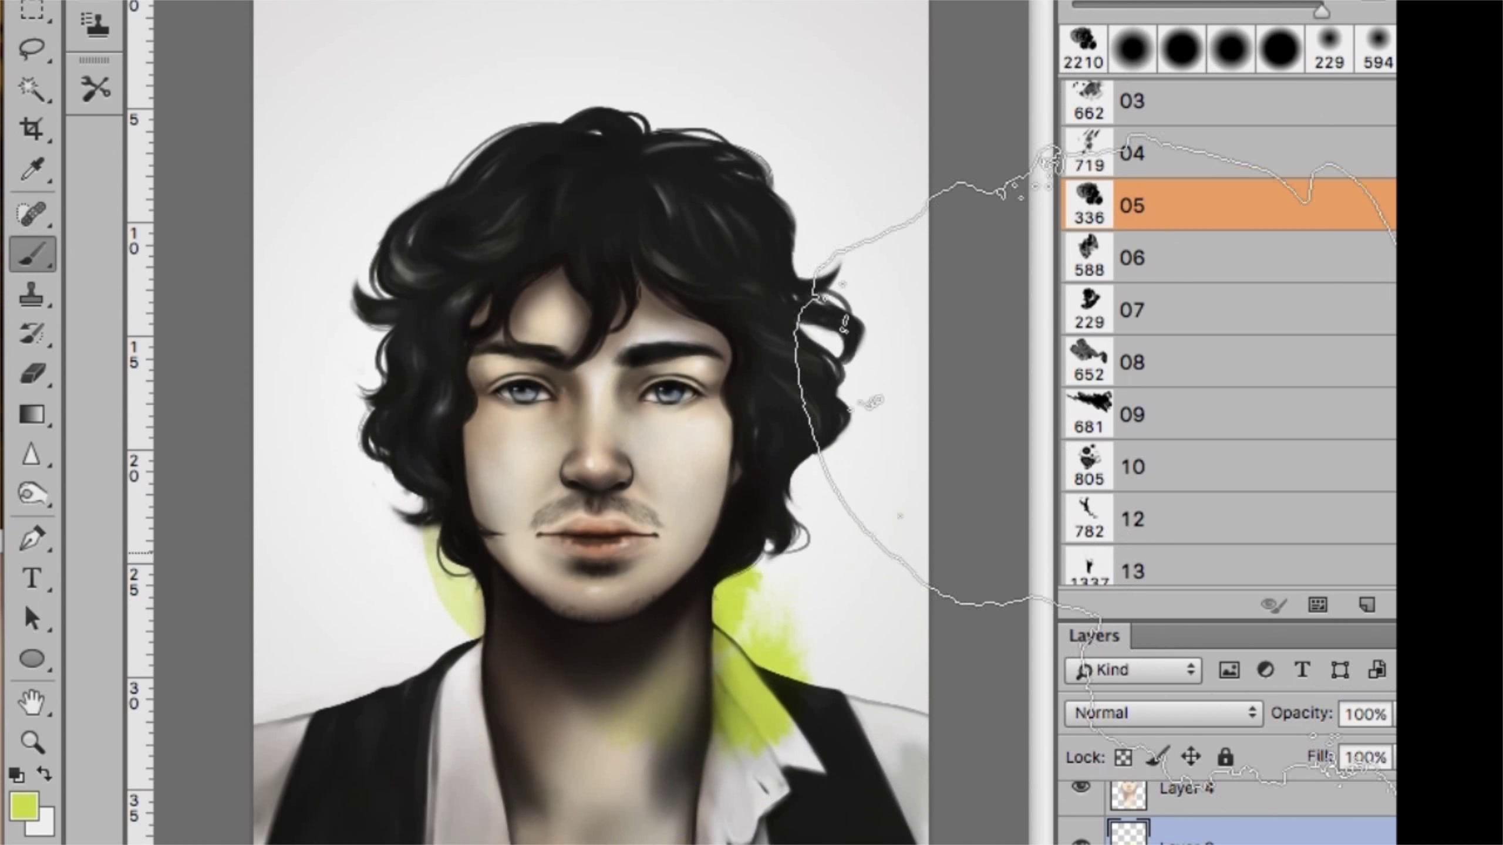
{"action": "left_click_drag", "start_coordinate": [1006, 414], "coordinate": [296, 562]}
{"action": "left_click_drag", "start_coordinate": [533, 355], "coordinate": [681, 562]}
Stamp watercolour brush 06 at top right and a roiske5 splatter at top left
{"action": "left_click", "coordinate": [1175, 263]}
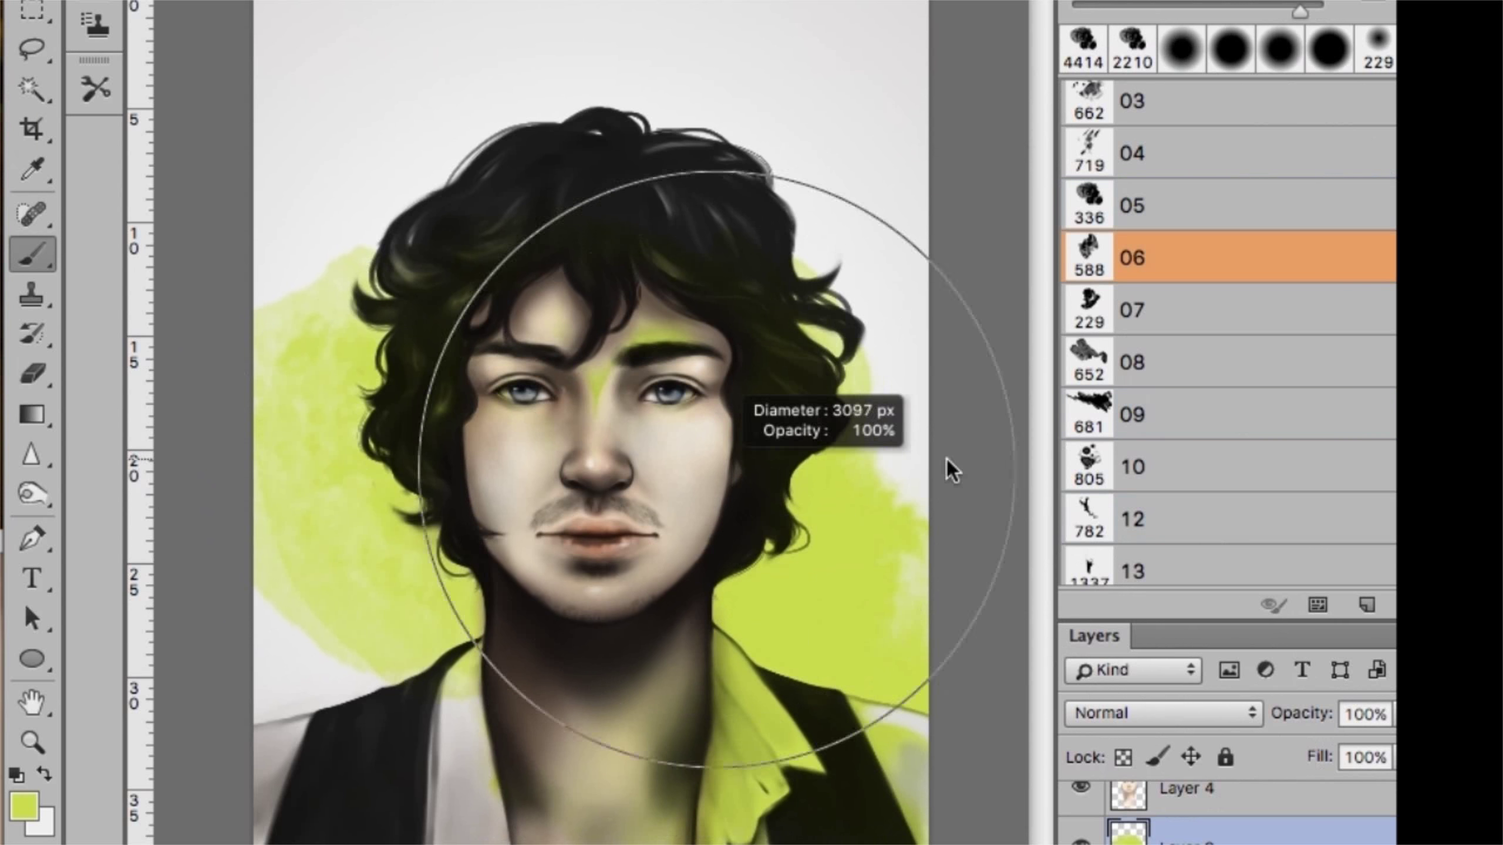
{"action": "left_click", "coordinate": [876, 355]}
{"action": "scroll", "coordinate": [1160, 355], "scroll_direction": "down", "scroll_amount": 5}
{"action": "scroll", "coordinate": [1139, 367], "scroll_direction": "down", "scroll_amount": 5}
{"action": "left_click", "coordinate": [1148, 171]}
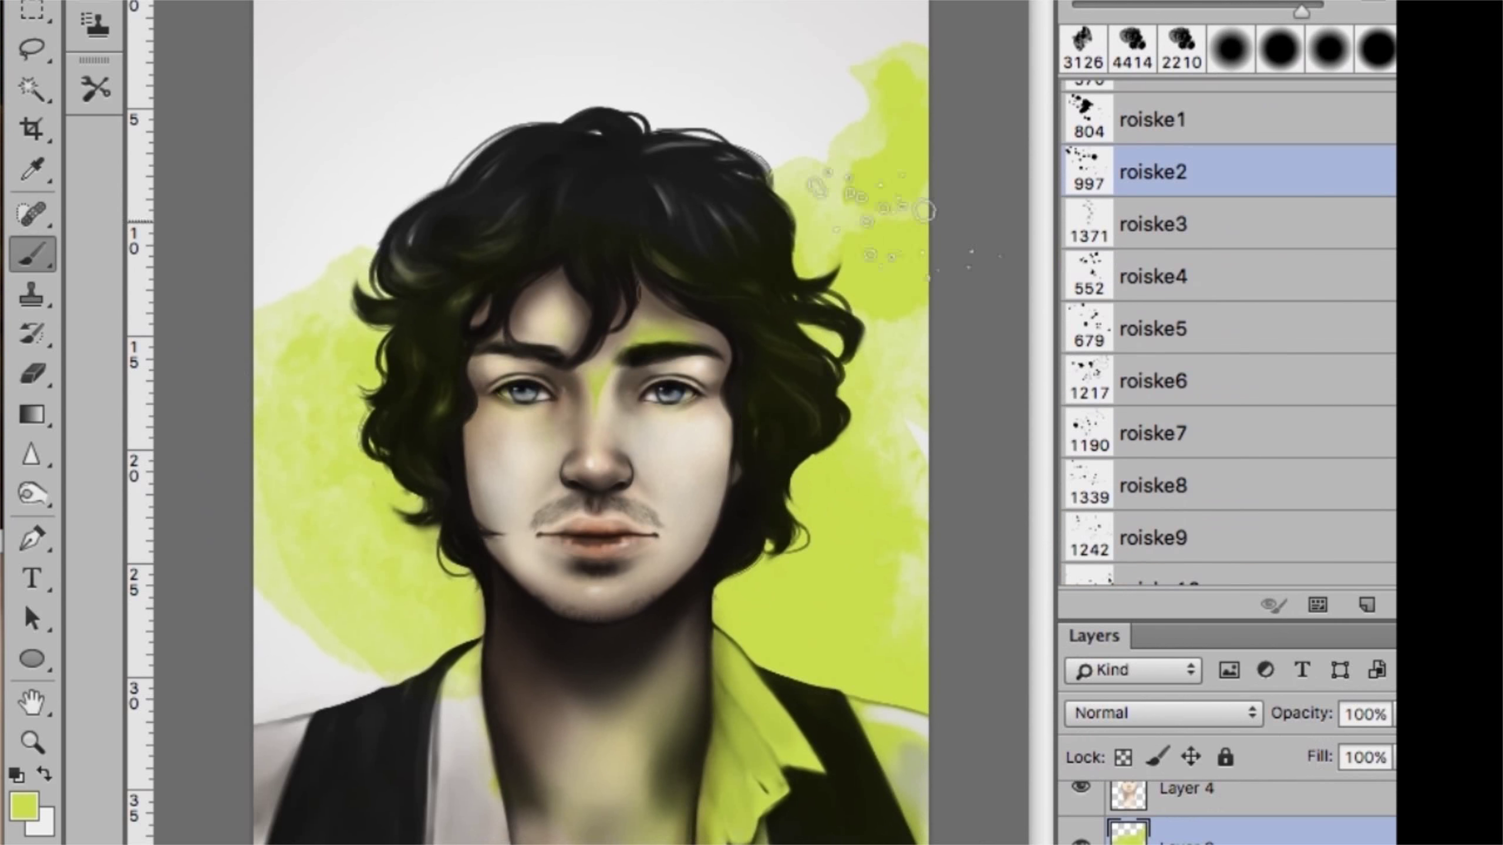
{"action": "left_click", "coordinate": [349, 136]}
{"action": "left_click", "coordinate": [1148, 329]}
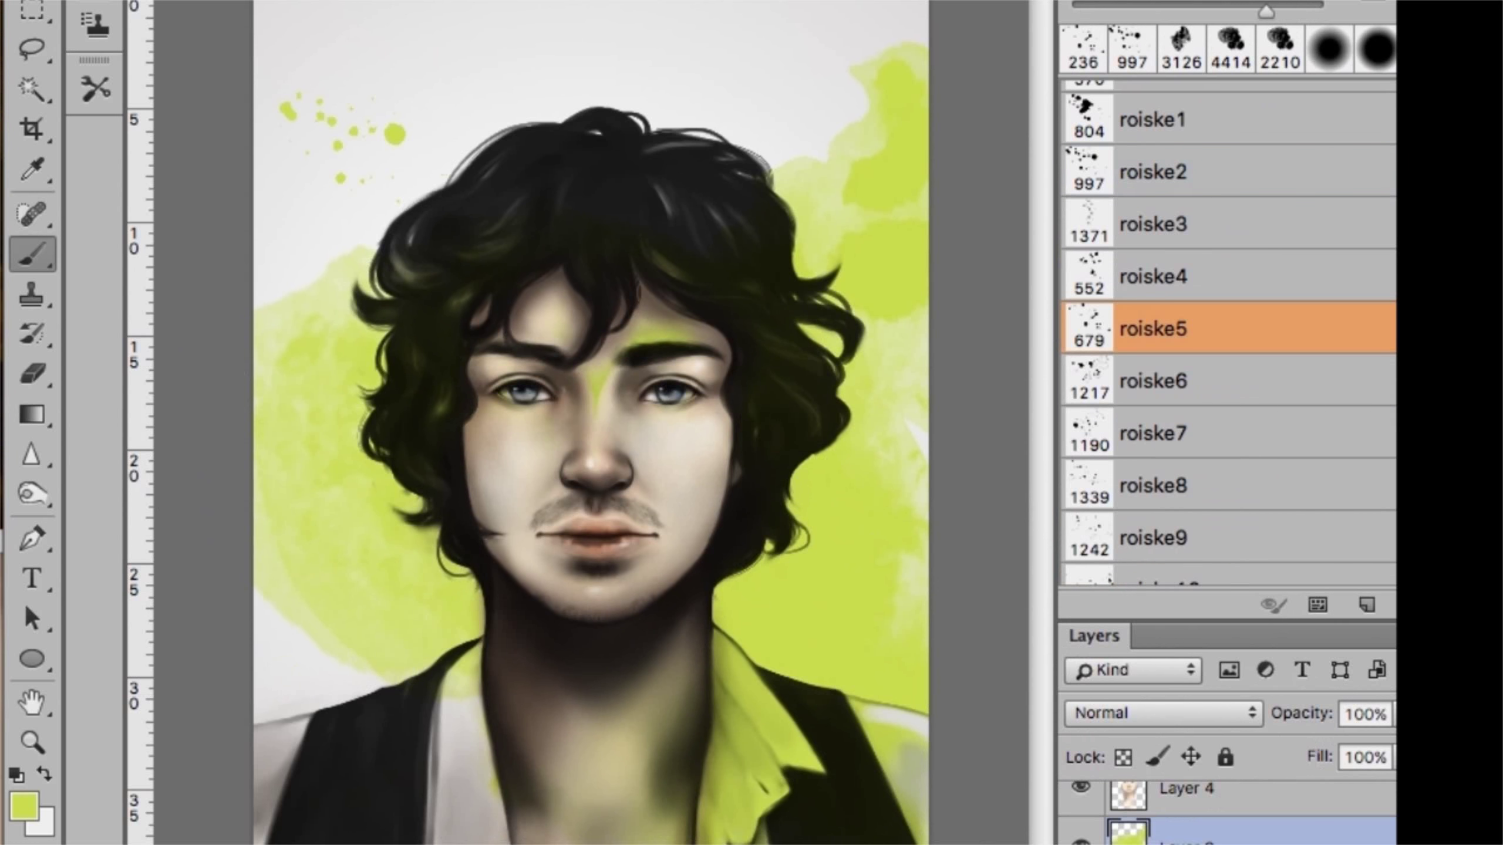
Paint light grey with COLOURING_1 over stray green on the hair, collar, face and neck
{"action": "left_click", "coordinate": [689, 124], "text": "alt"}
{"action": "scroll", "coordinate": [1183, 266], "scroll_direction": "up", "scroll_amount": 10}
{"action": "left_click", "coordinate": [1183, 264]}
{"action": "left_click_drag", "start_coordinate": [451, 299], "coordinate": [663, 201]}
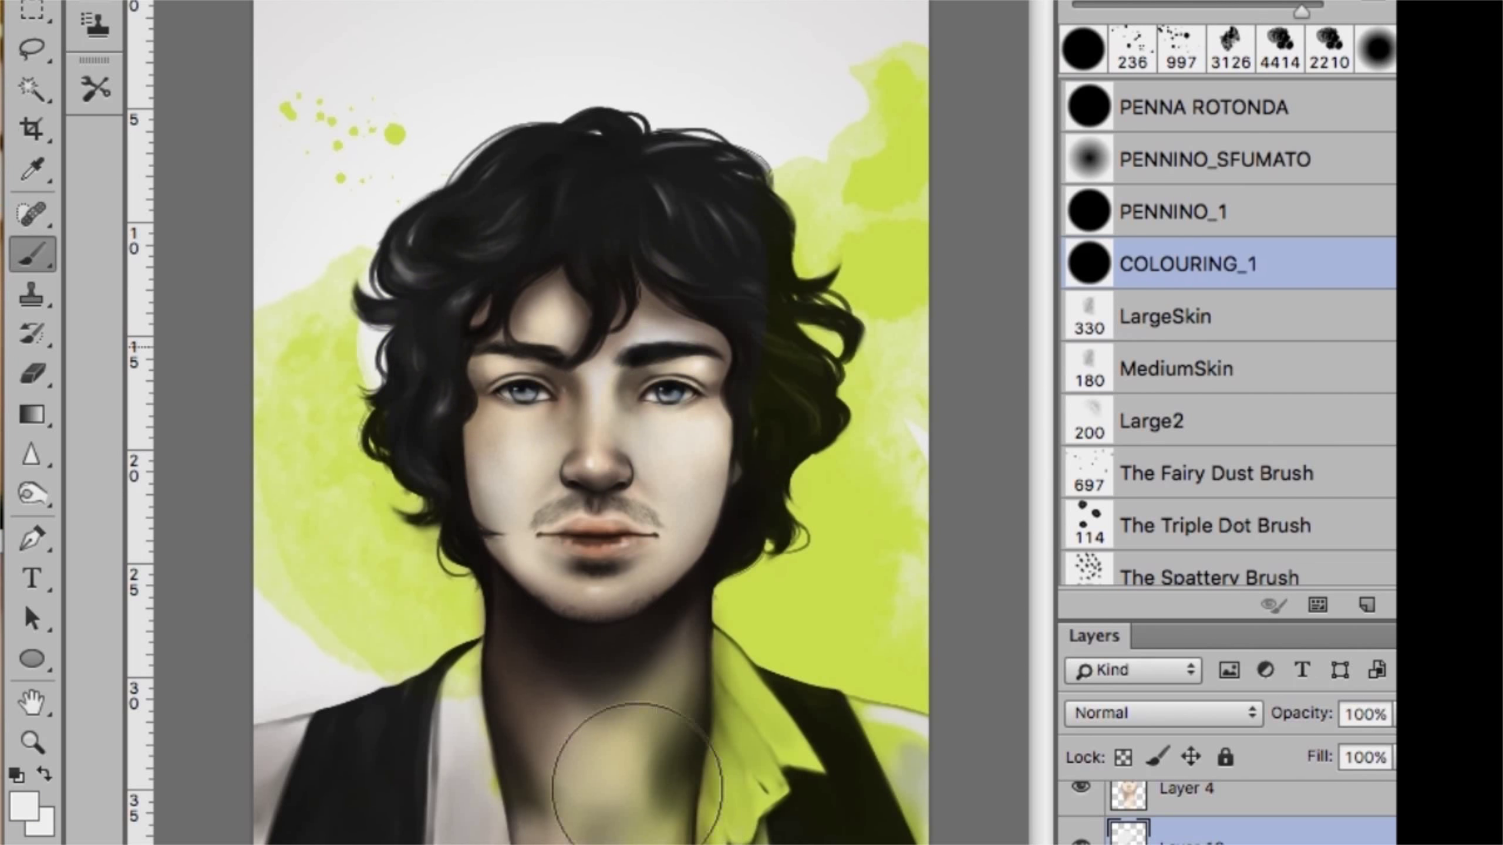
{"action": "left_click_drag", "start_coordinate": [474, 663], "coordinate": [484, 781]}
{"action": "left_click_drag", "start_coordinate": [680, 710], "coordinate": [769, 787]}
{"action": "key", "text": "e"}
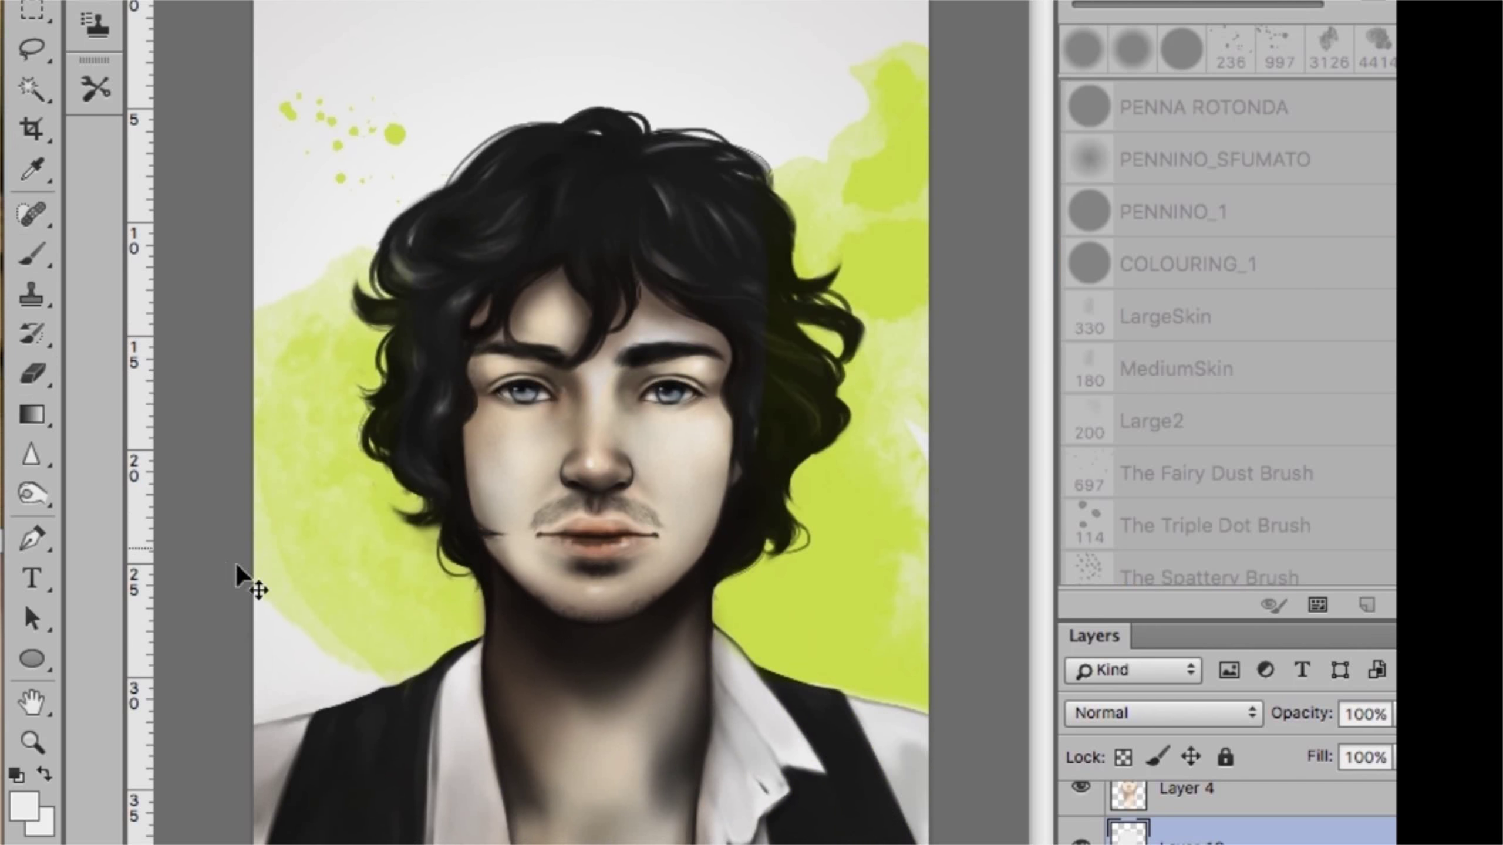
Colorize the splash via Hue/Saturation with Hue 178 and Saturation 25
{"action": "key", "text": "ctrl+u"}
{"action": "left_click_drag", "start_coordinate": [1080, 371], "coordinate": [993, 371]}
{"action": "mouse_move", "coordinate": [1080, 287]}
{"action": "left_mouse_down"}
{"action": "mouse_move", "coordinate": [1027, 295]}
{"action": "mouse_move", "coordinate": [1111, 296]}
{"action": "left_mouse_up"}
{"action": "left_click", "coordinate": [1378, 474]}
{"action": "left_click", "coordinate": [1078, 287]}
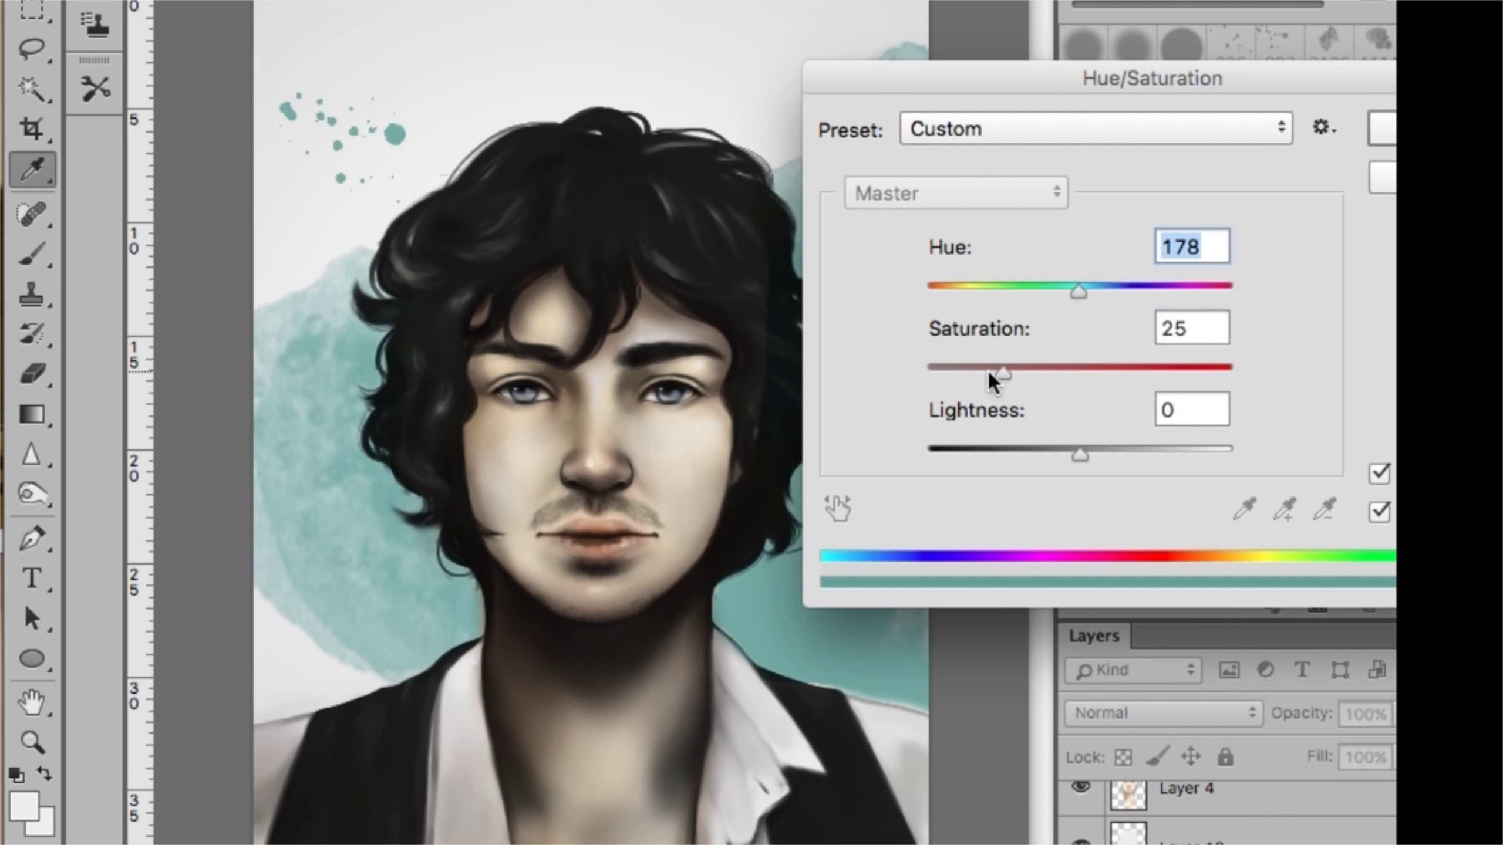
{"action": "left_click_drag", "start_coordinate": [1076, 79], "coordinate": [1308, 0]}
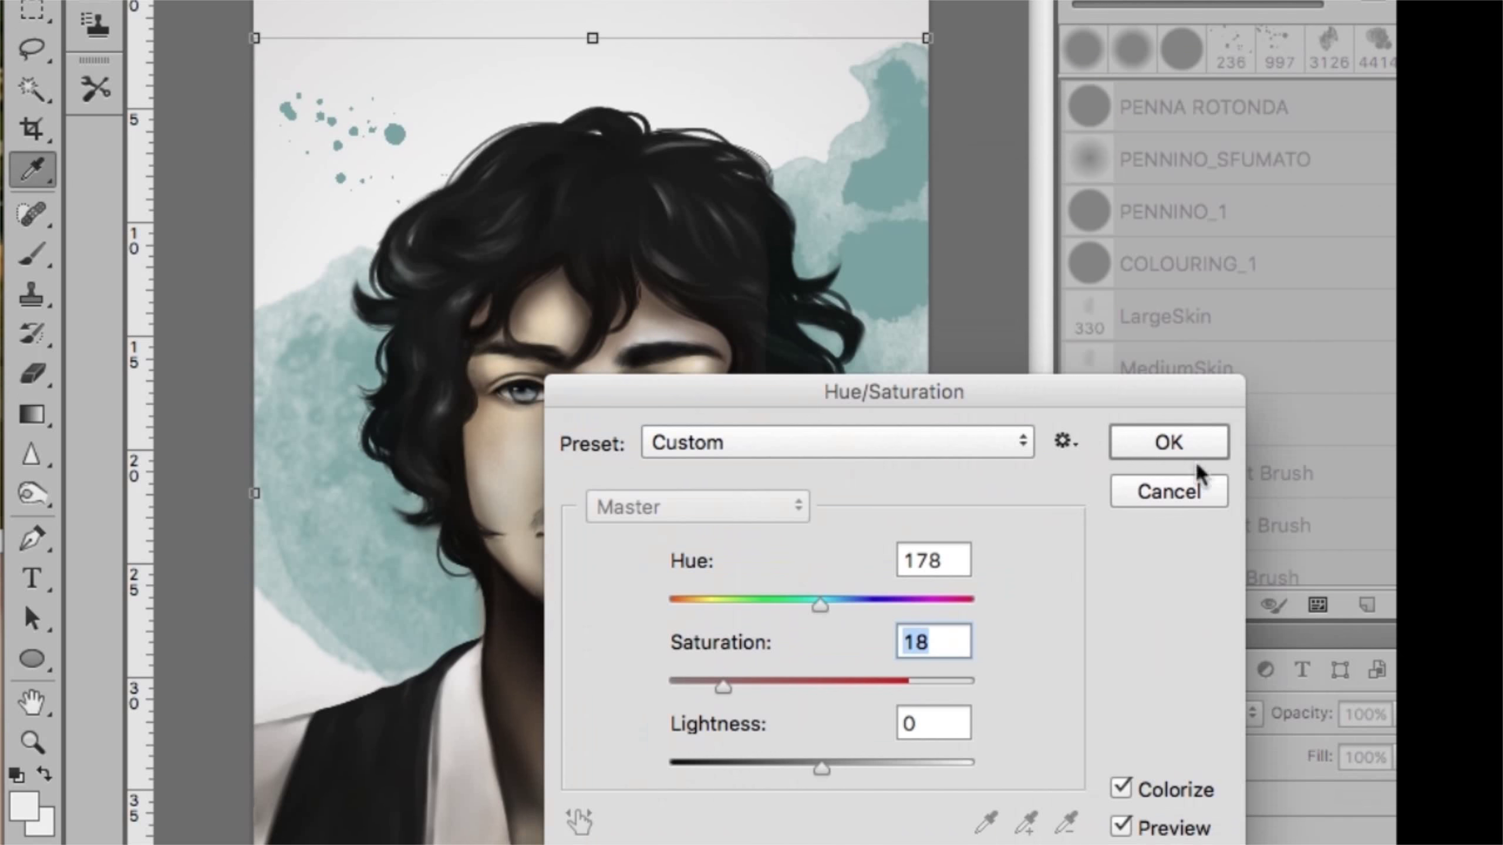
{"action": "left_click", "coordinate": [1189, 453]}
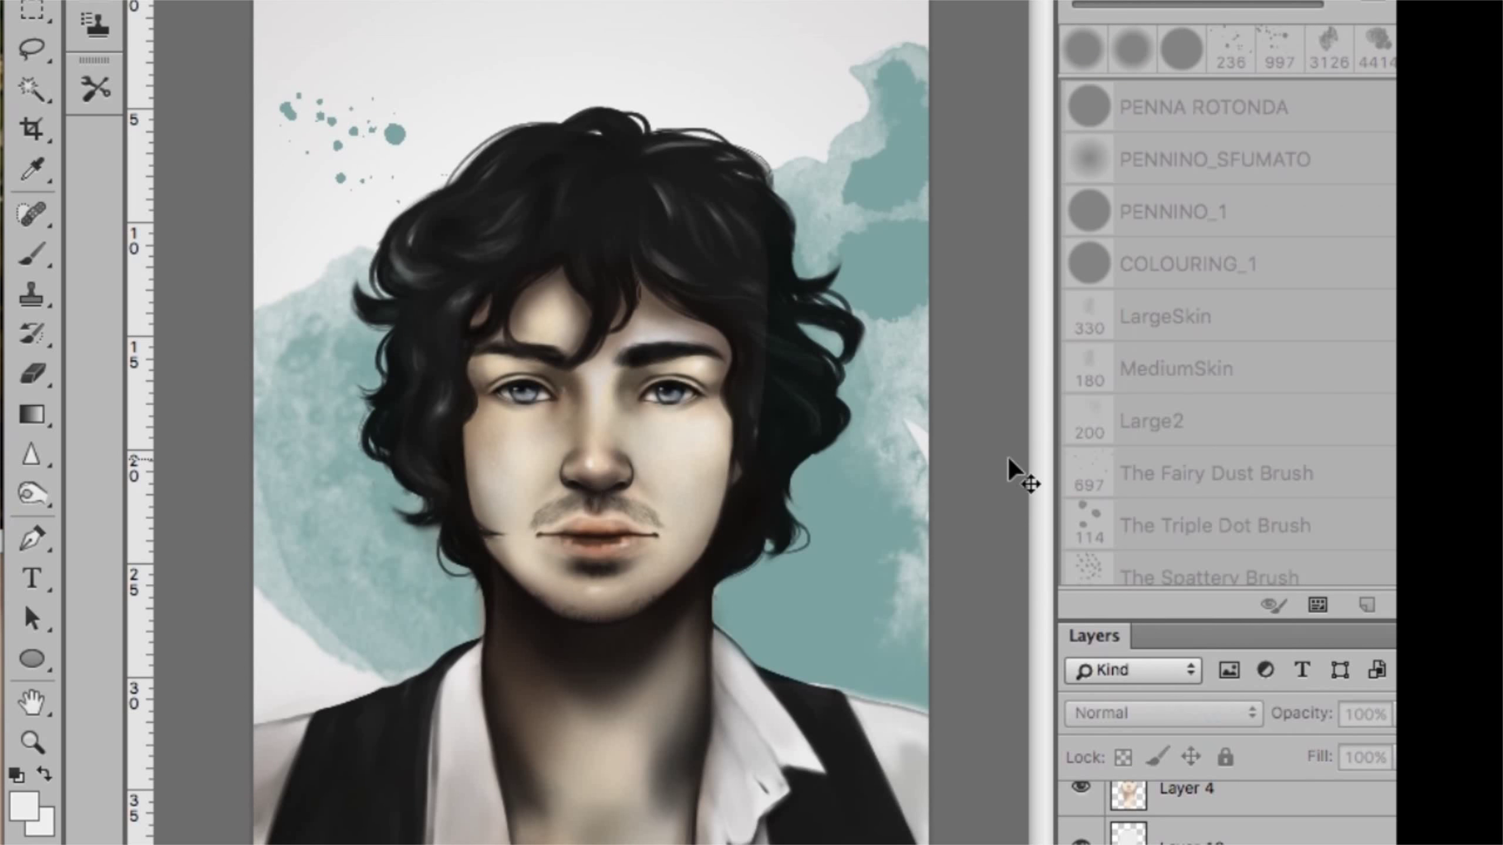
{"action": "left_click", "coordinate": [30, 493]}
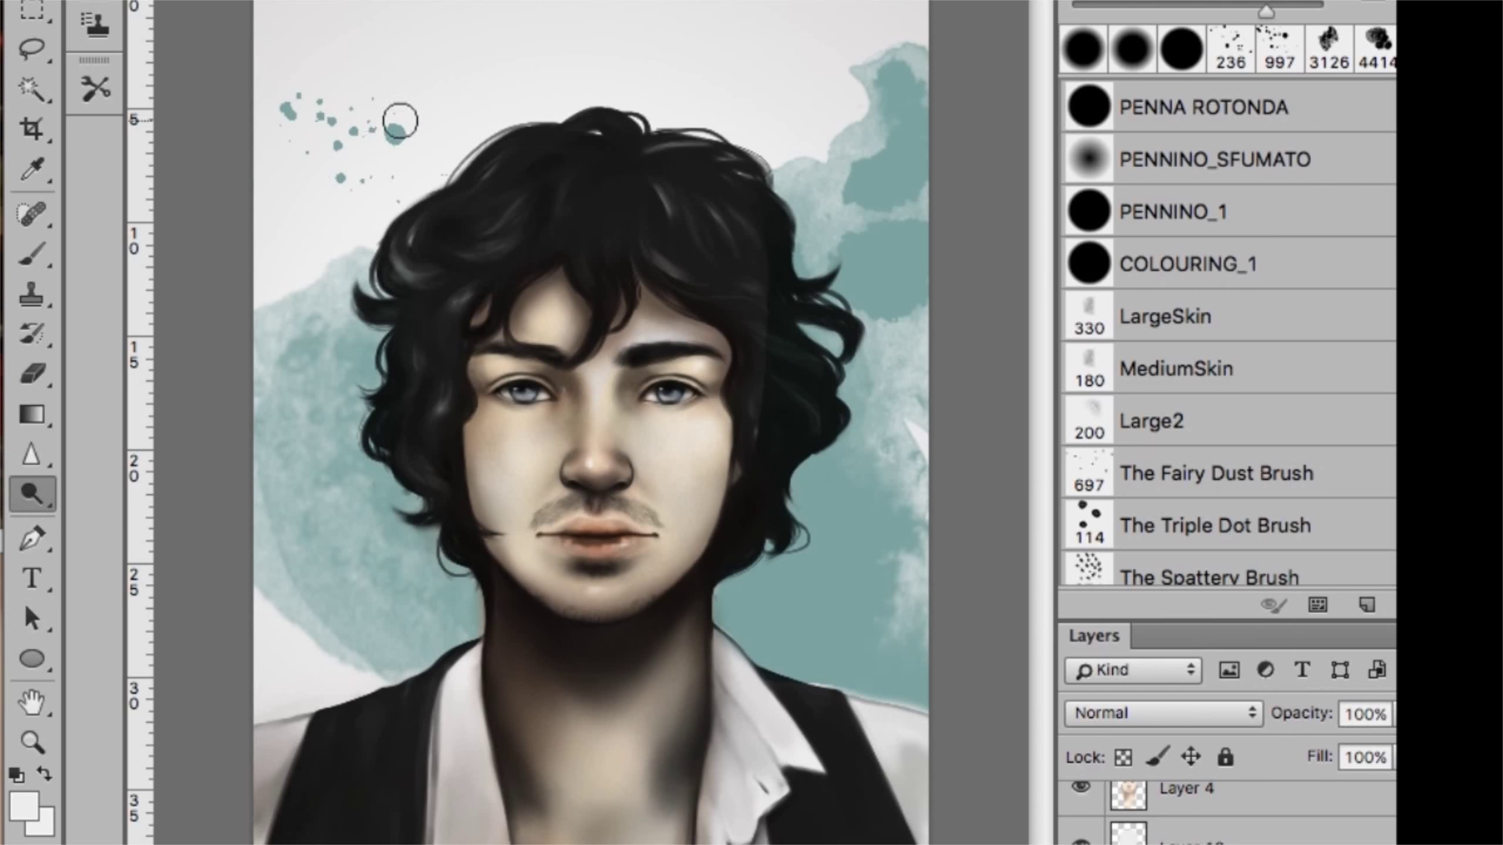